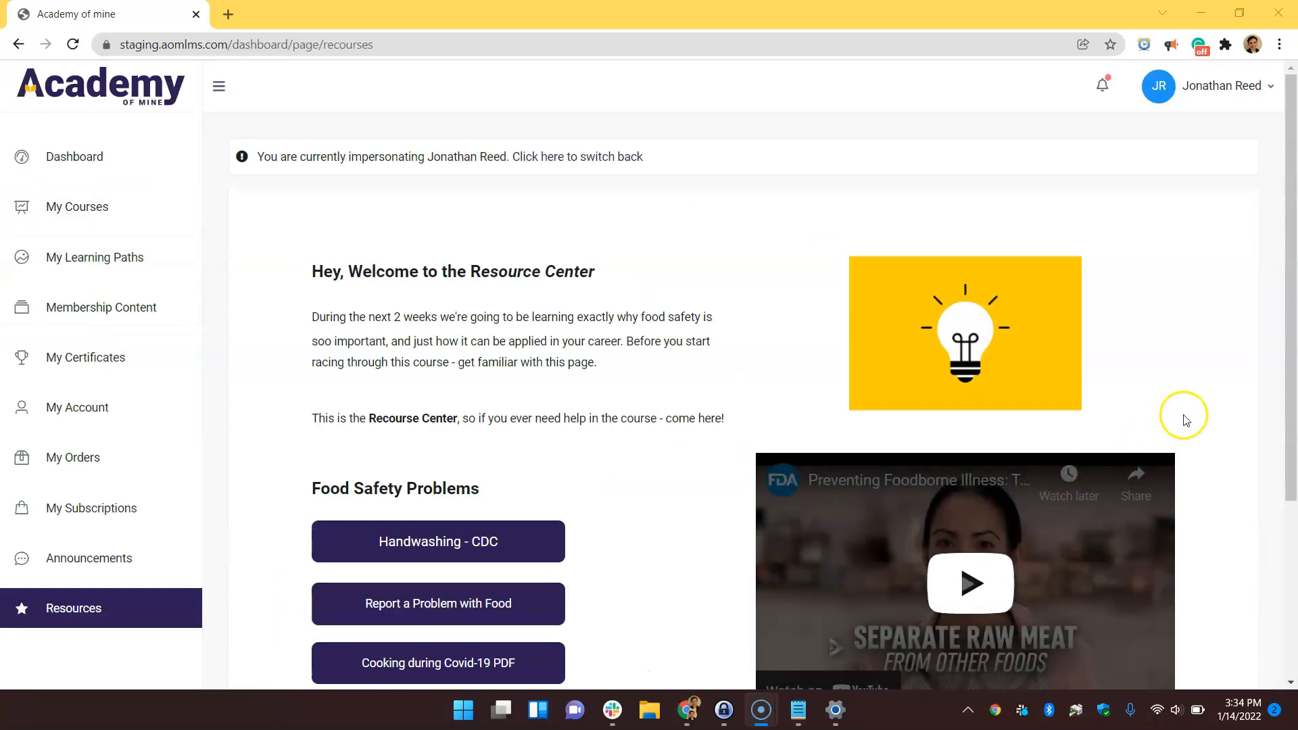
Step: Look through the Resource Center page and play the embedded FDA foodborne illness video
{"action": "left_click_drag", "start_coordinate": [1292, 362], "coordinate": [1292, 471]}
{"action": "left_click", "coordinate": [1296, 519]}
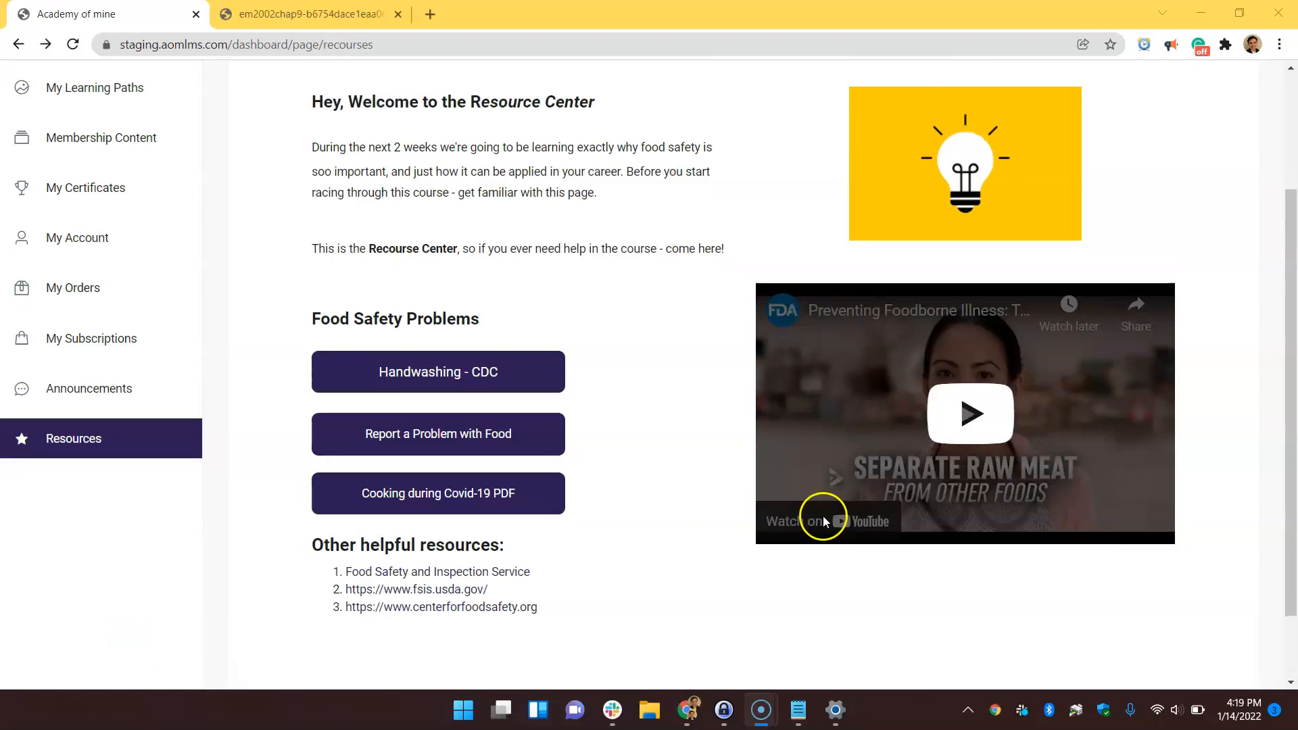
{"action": "left_click", "coordinate": [822, 515]}
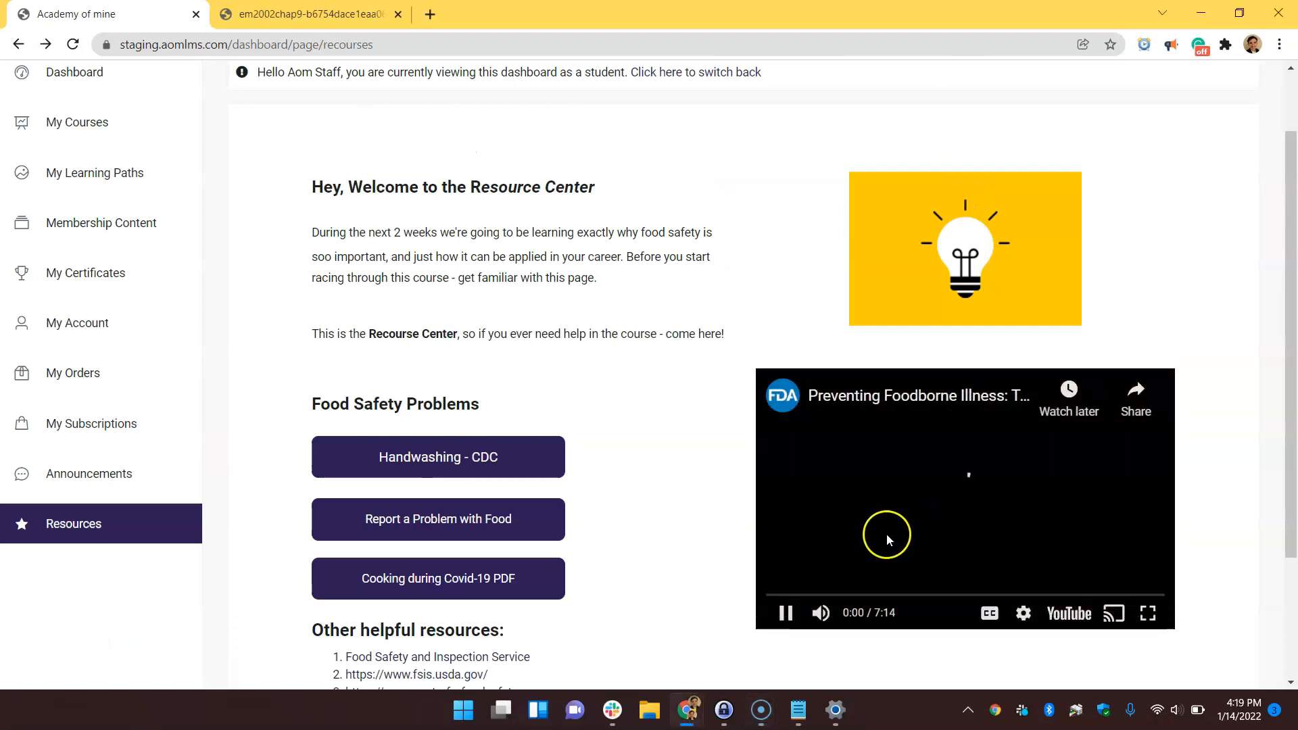
{"action": "left_click", "coordinate": [853, 594]}
{"action": "left_click", "coordinate": [819, 550]}
Step: Open the Cooking during Covid-19 PDF, return to the resource page and open the Handwashing - CDC link
{"action": "left_click", "coordinate": [476, 578]}
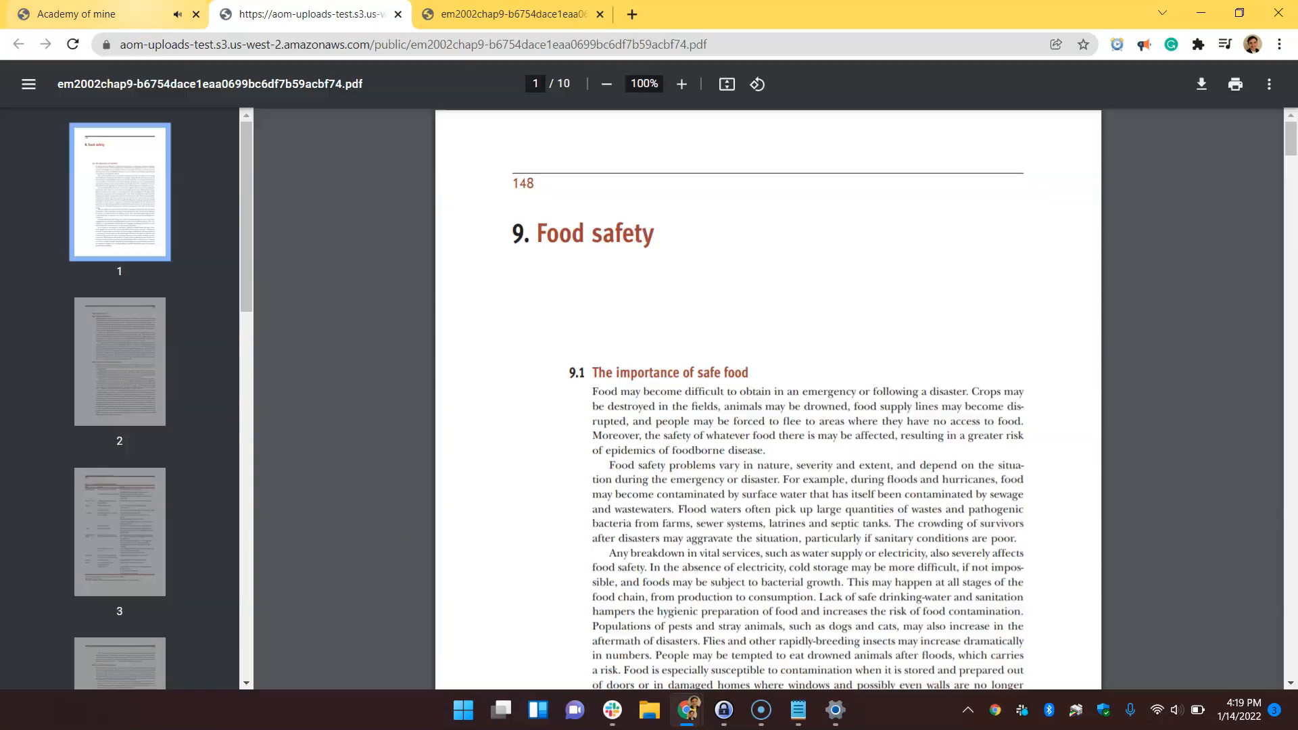
{"action": "left_click", "coordinate": [108, 14]}
{"action": "left_click", "coordinate": [484, 459]}
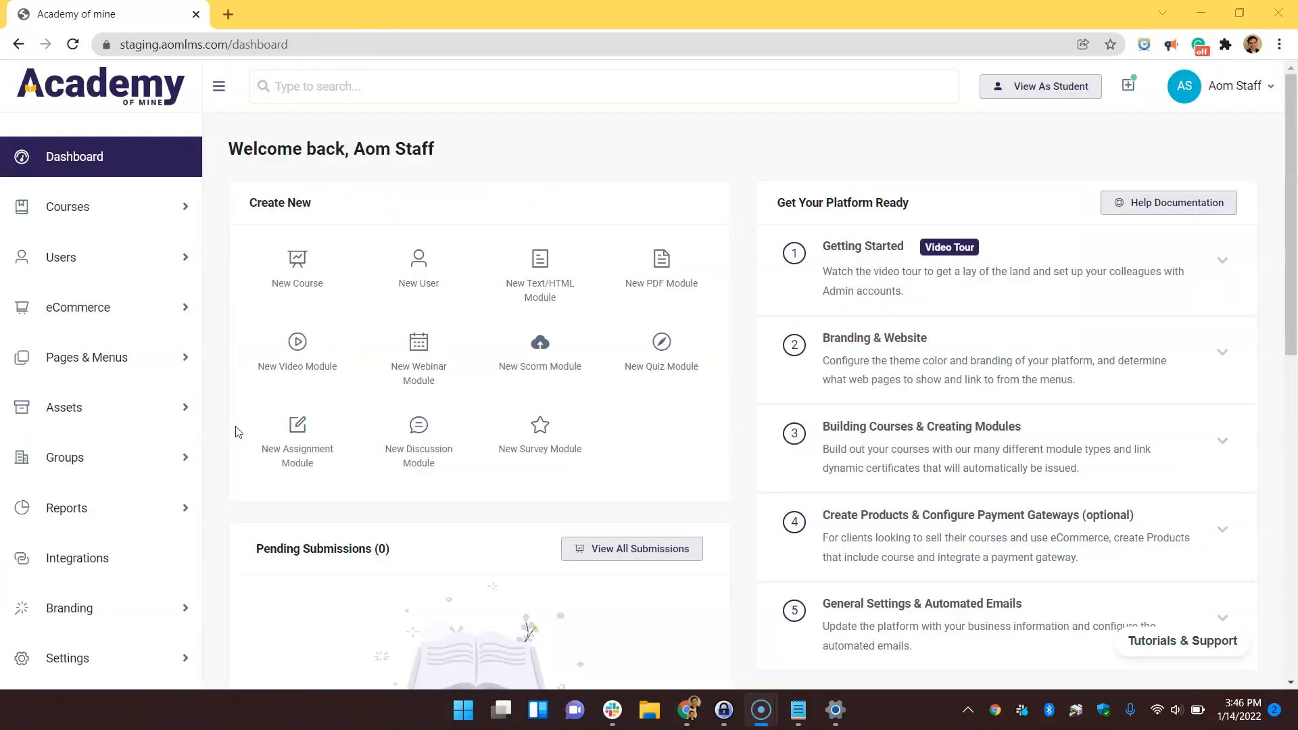
Step: Open the list of website pages and start creating a new page
{"action": "left_click", "coordinate": [184, 358]}
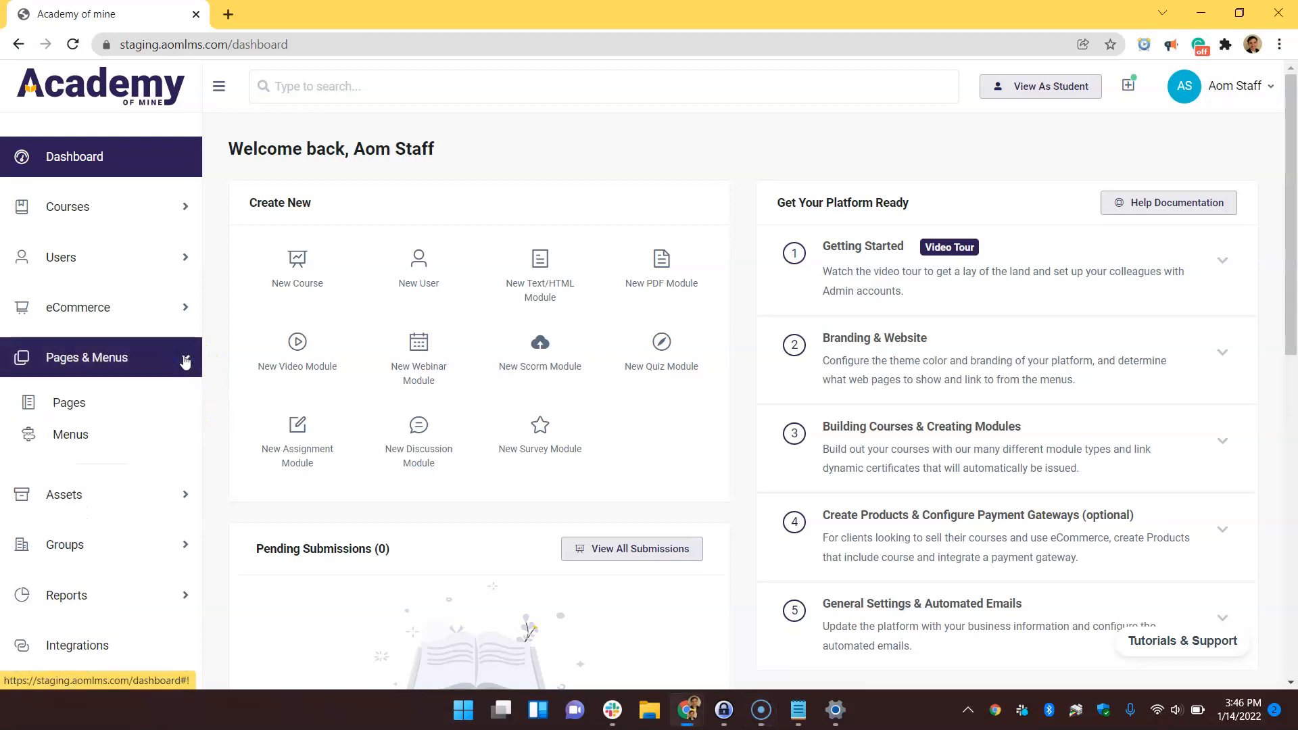
{"action": "left_click", "coordinate": [134, 415]}
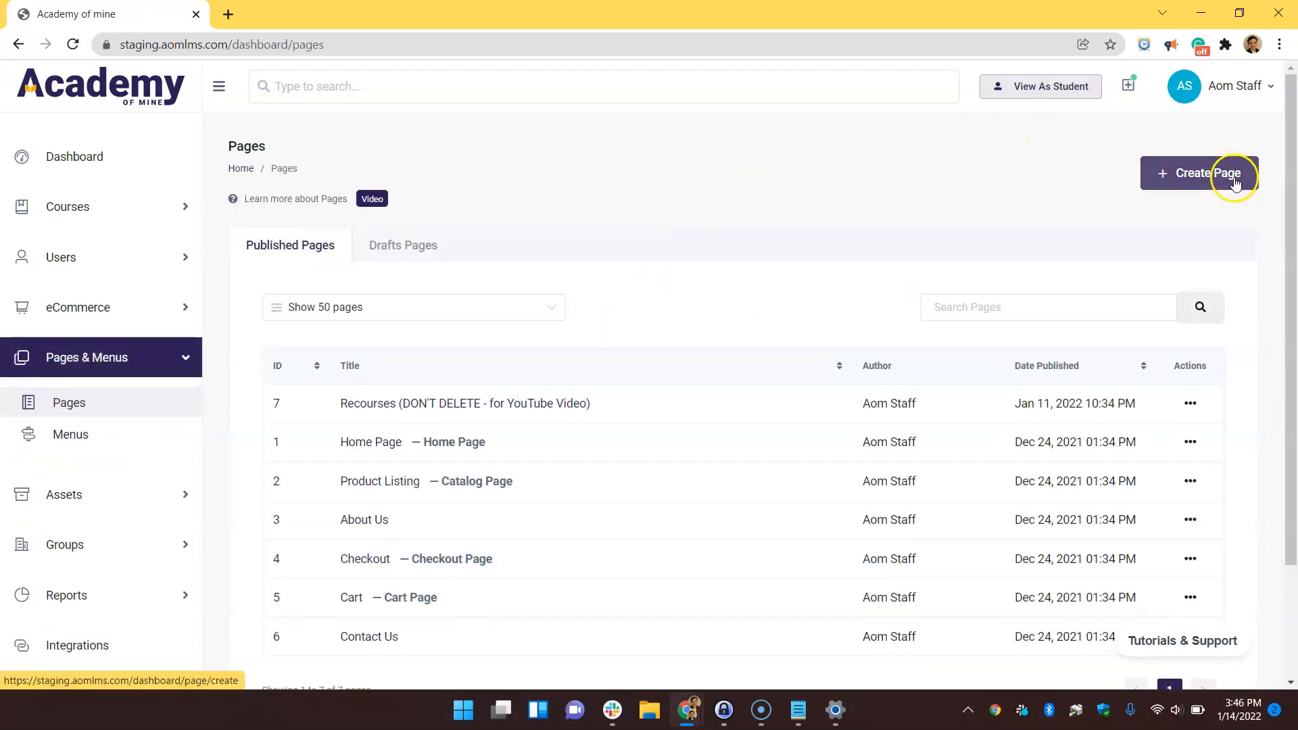
{"action": "left_click", "coordinate": [1234, 181]}
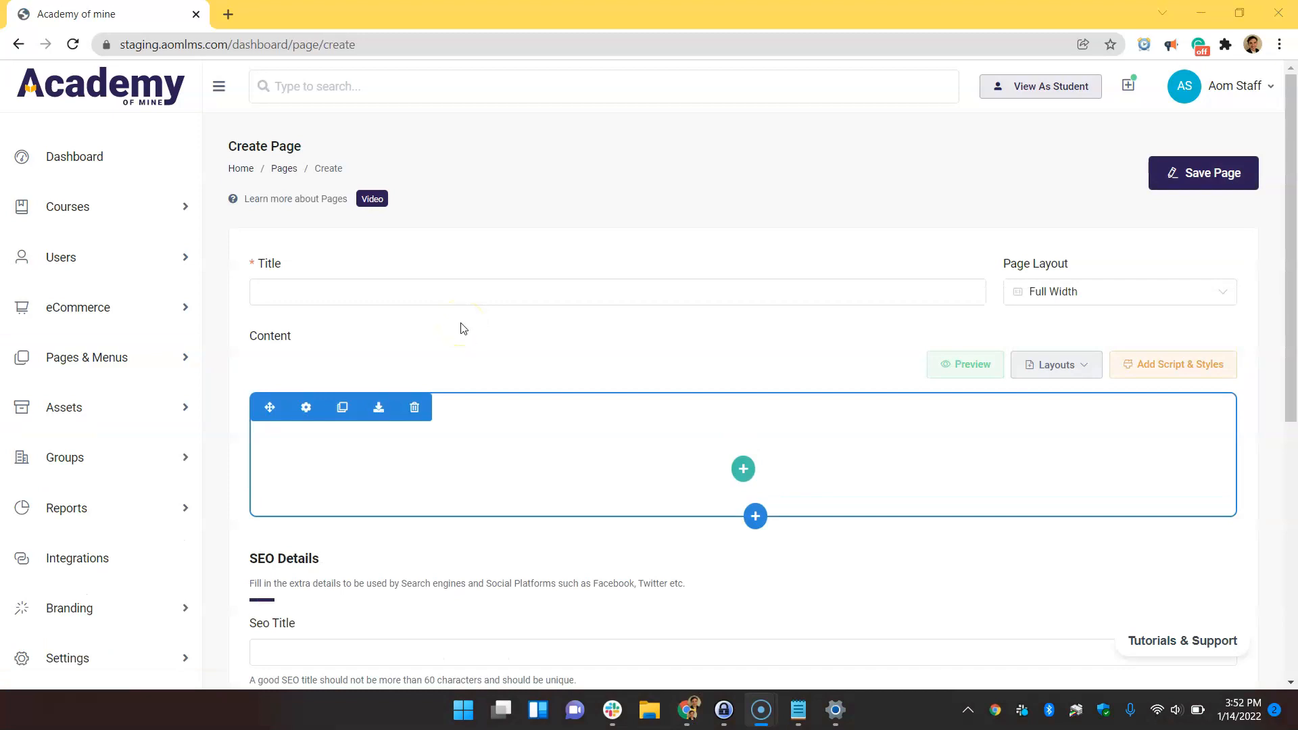
{"action": "left_click", "coordinate": [455, 283]}
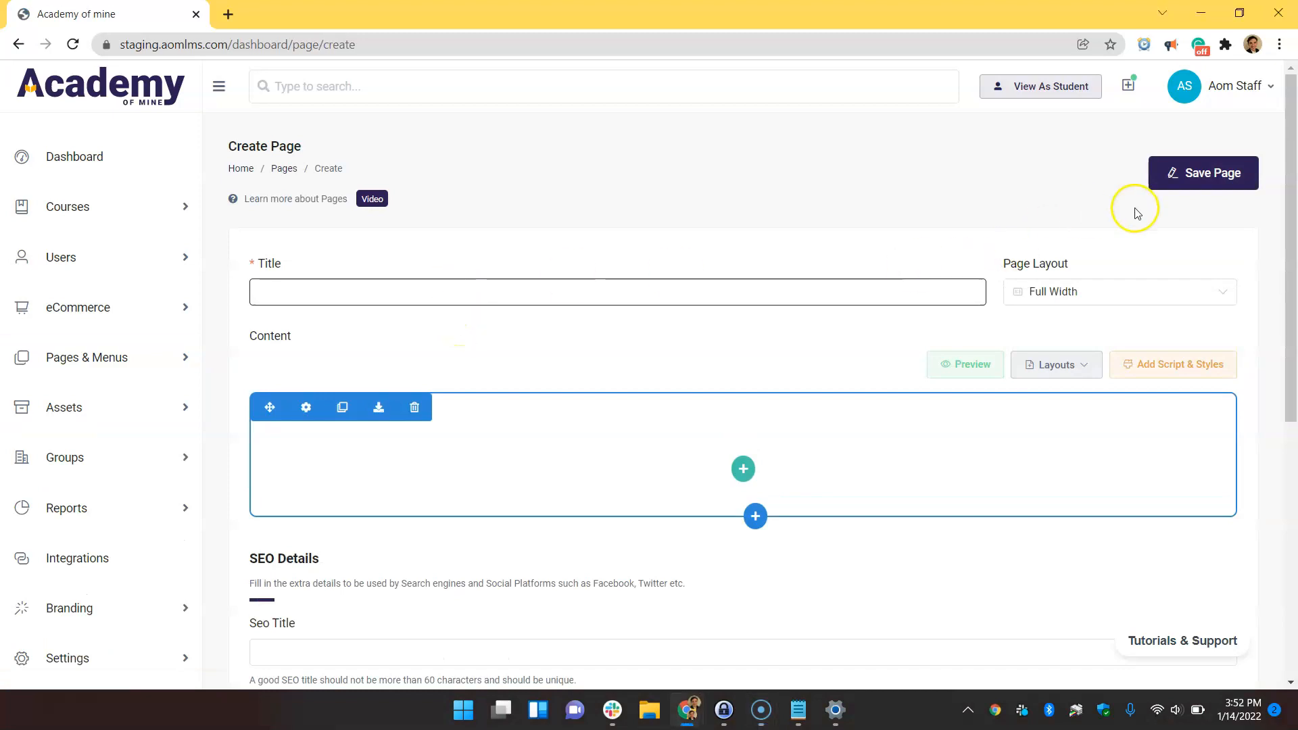
{"action": "left_click", "coordinate": [1149, 295]}
{"action": "left_click", "coordinate": [1148, 291]}
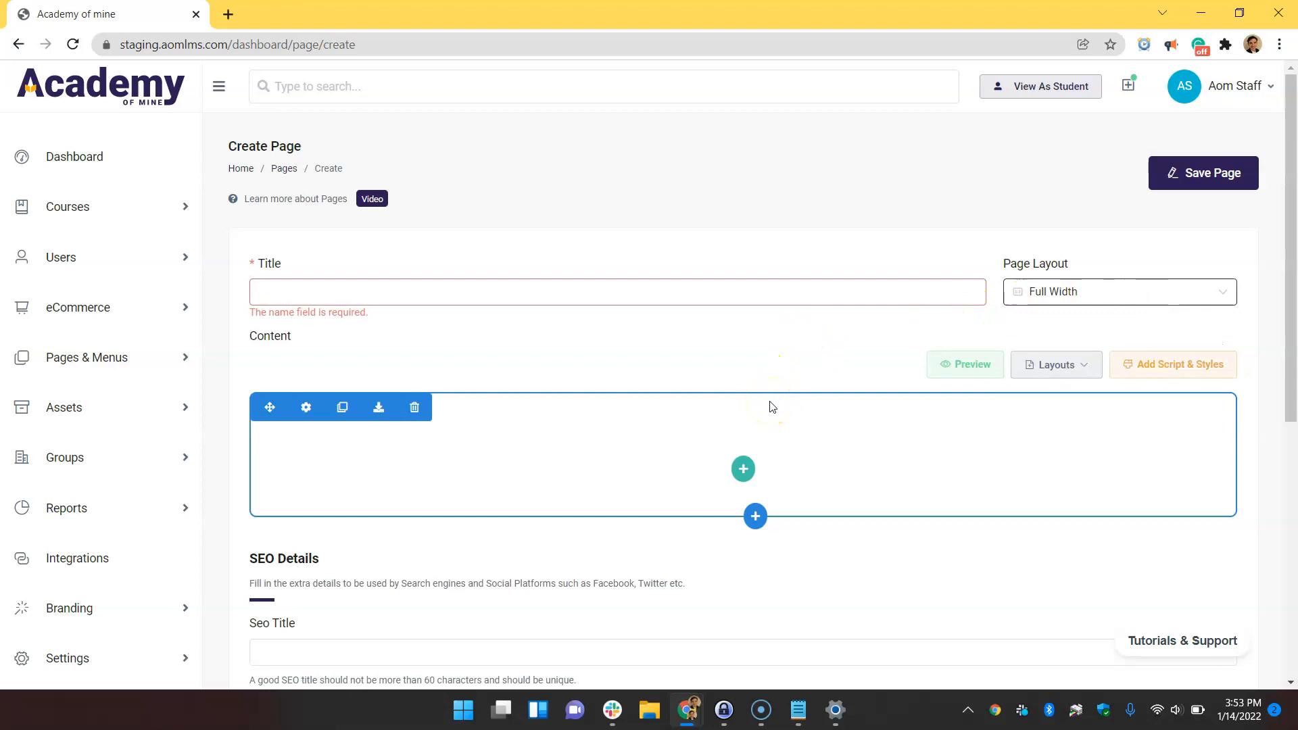
{"action": "left_click", "coordinate": [697, 543]}
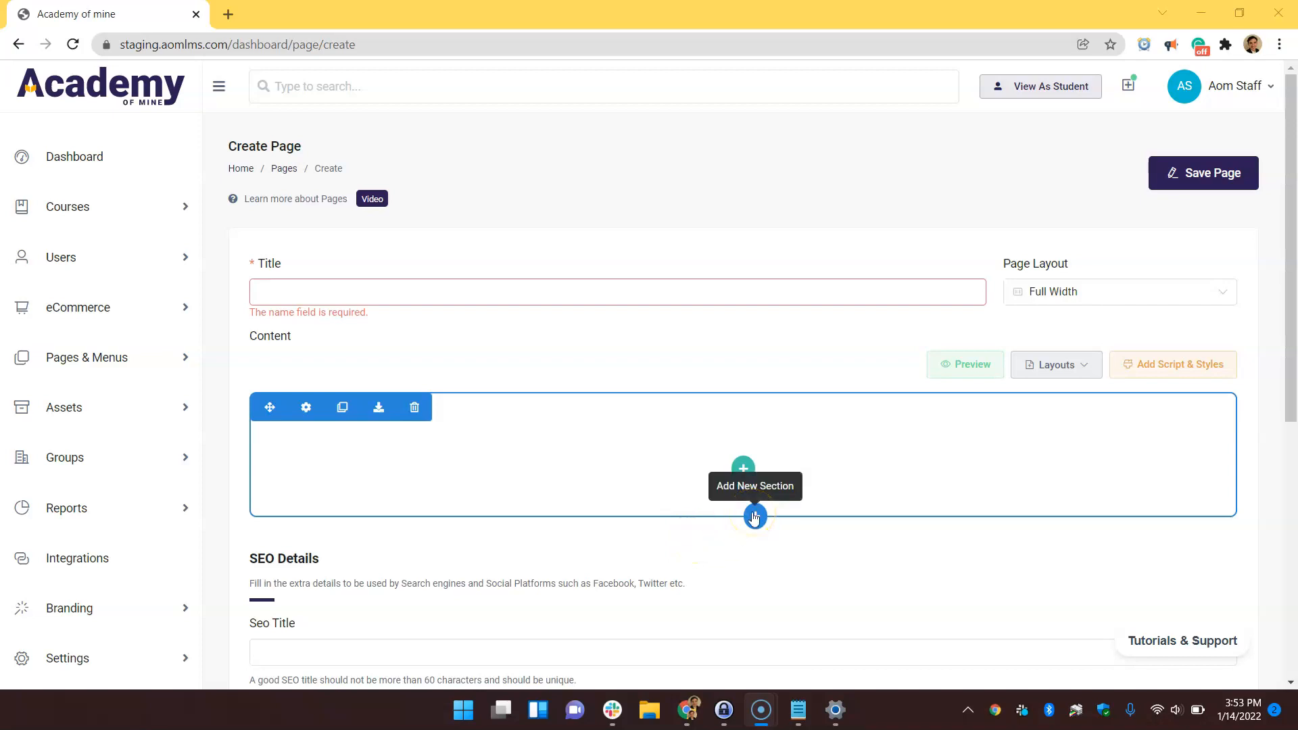
Step: Add a row with two equal columns to the empty section and view the content blocks offered for its first column
{"action": "left_click", "coordinate": [742, 467]}
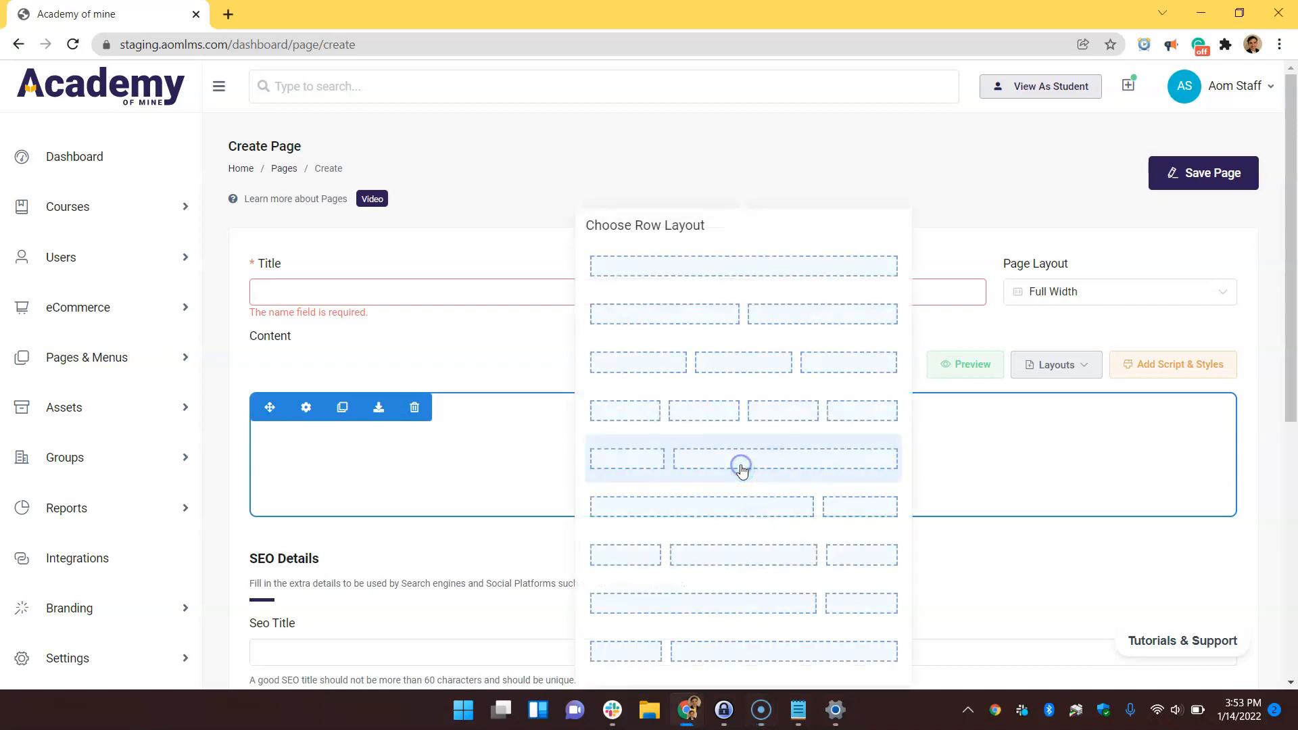
{"action": "left_click", "coordinate": [728, 319]}
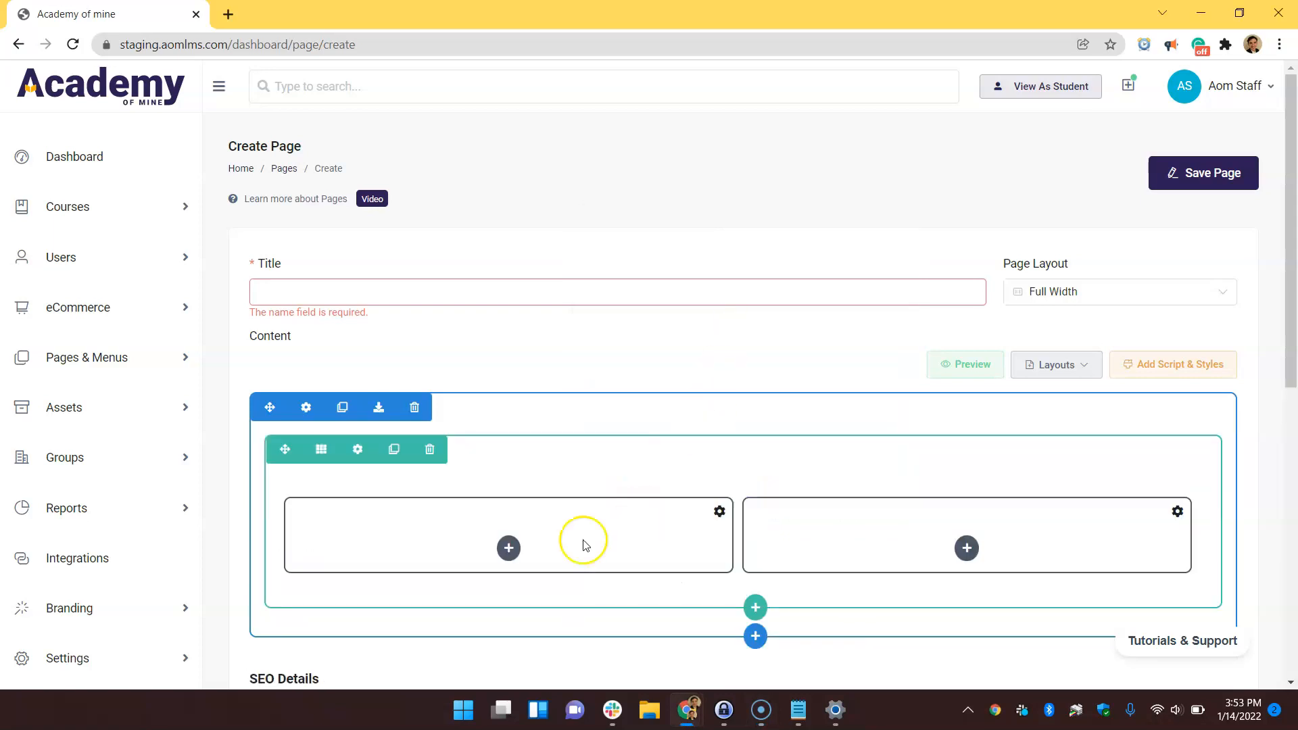
{"action": "left_click", "coordinate": [509, 548]}
{"action": "scroll", "coordinate": [556, 410], "scroll_direction": "down", "scroll_amount": 1}
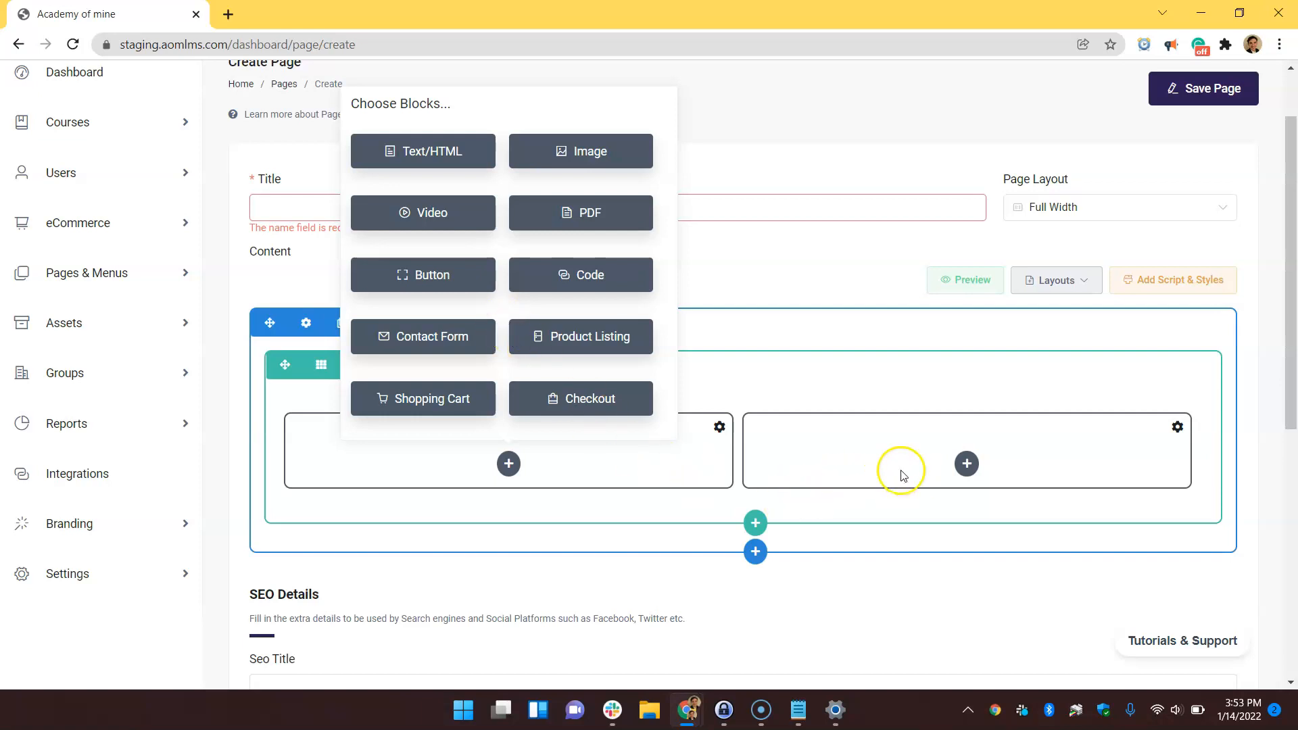
{"action": "left_click", "coordinate": [944, 505]}
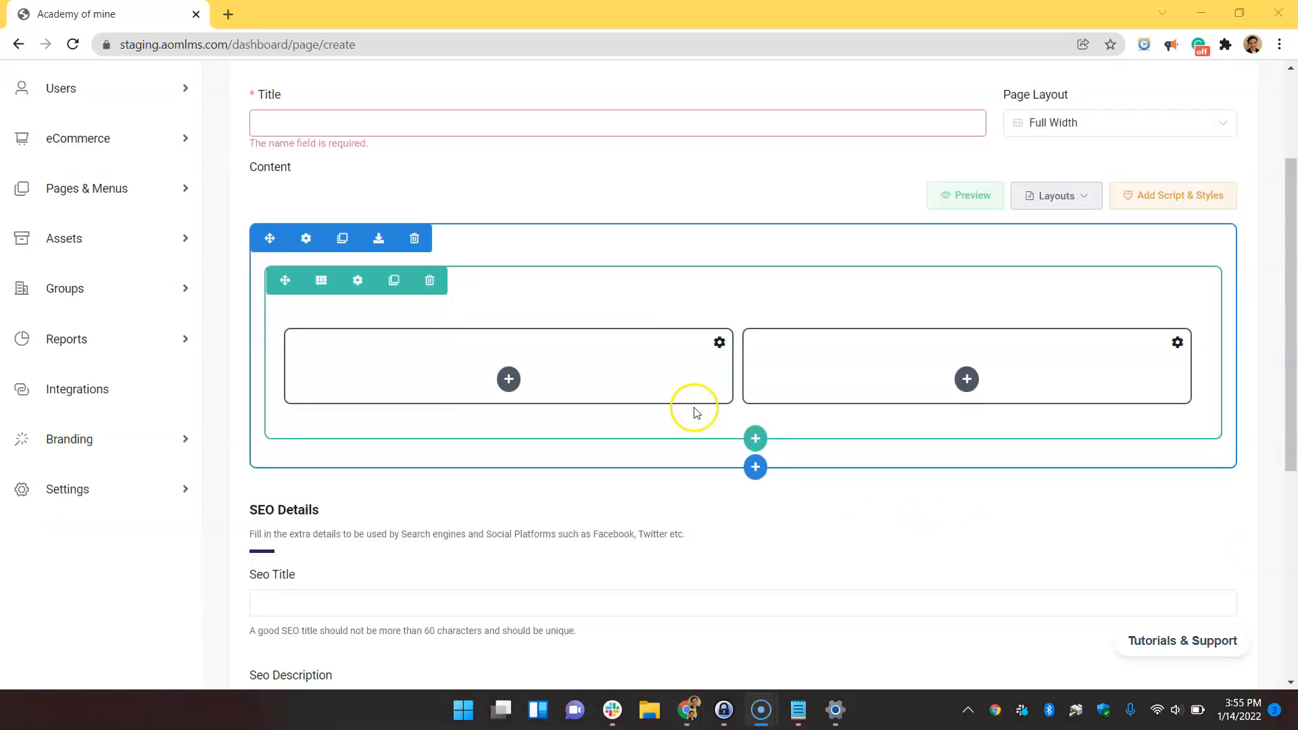
Step: Delete the two-column row from the section
{"action": "scroll", "coordinate": [695, 411], "scroll_direction": "up", "scroll_amount": 1}
{"action": "left_click", "coordinate": [430, 366]}
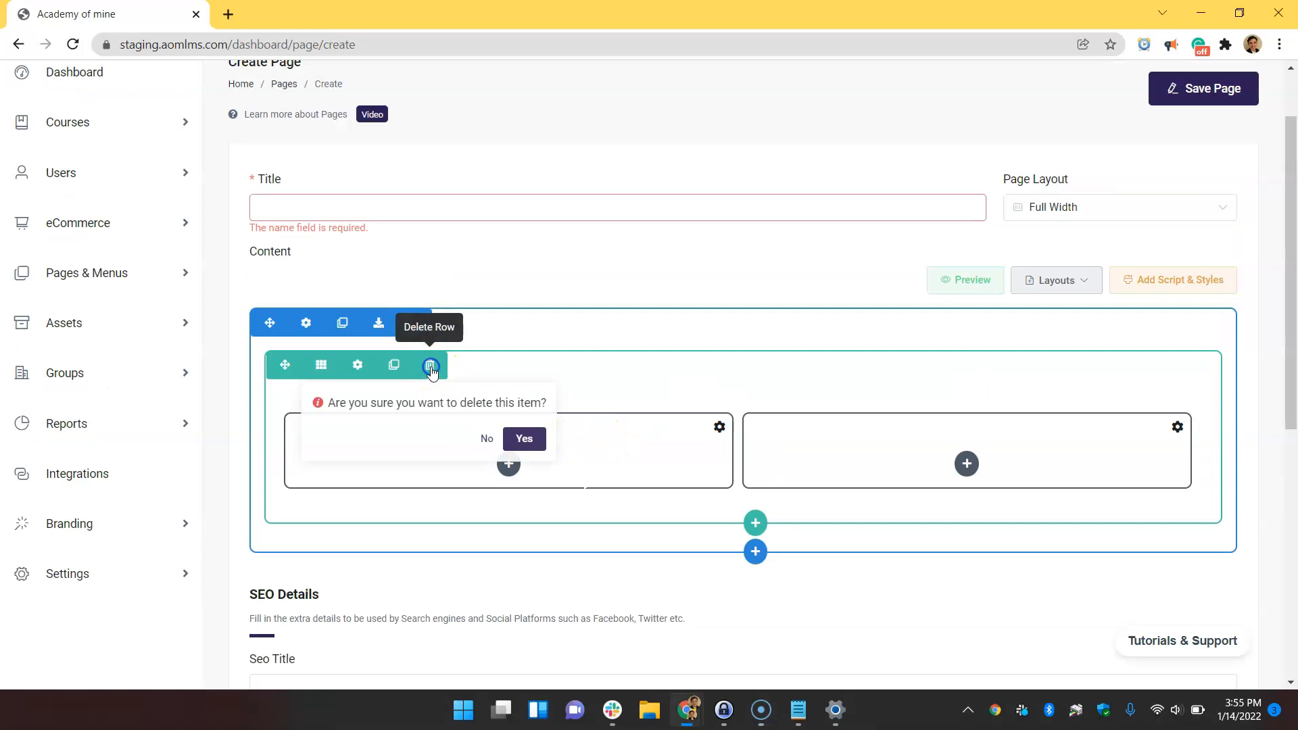
{"action": "left_click", "coordinate": [523, 439]}
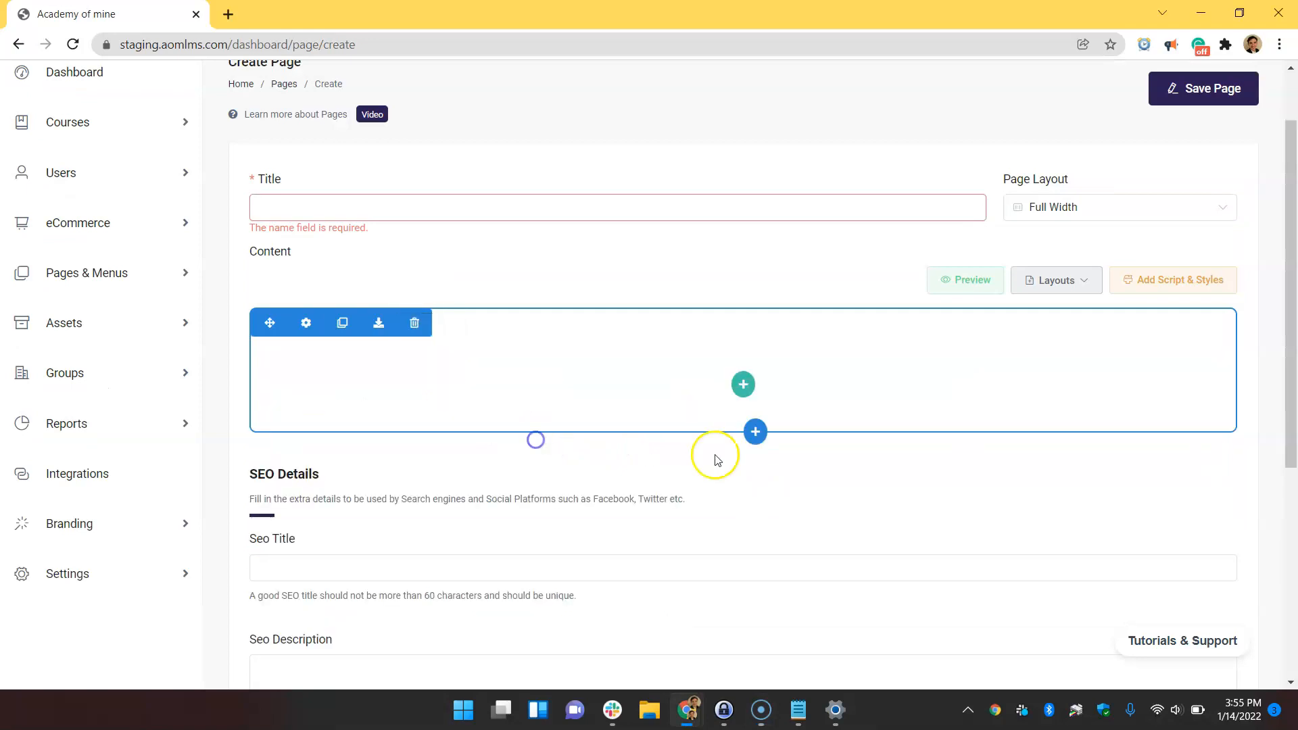
Step: Add two rows of four equal columns each to the page section
{"action": "left_click", "coordinate": [741, 385]}
{"action": "left_click", "coordinate": [739, 421]}
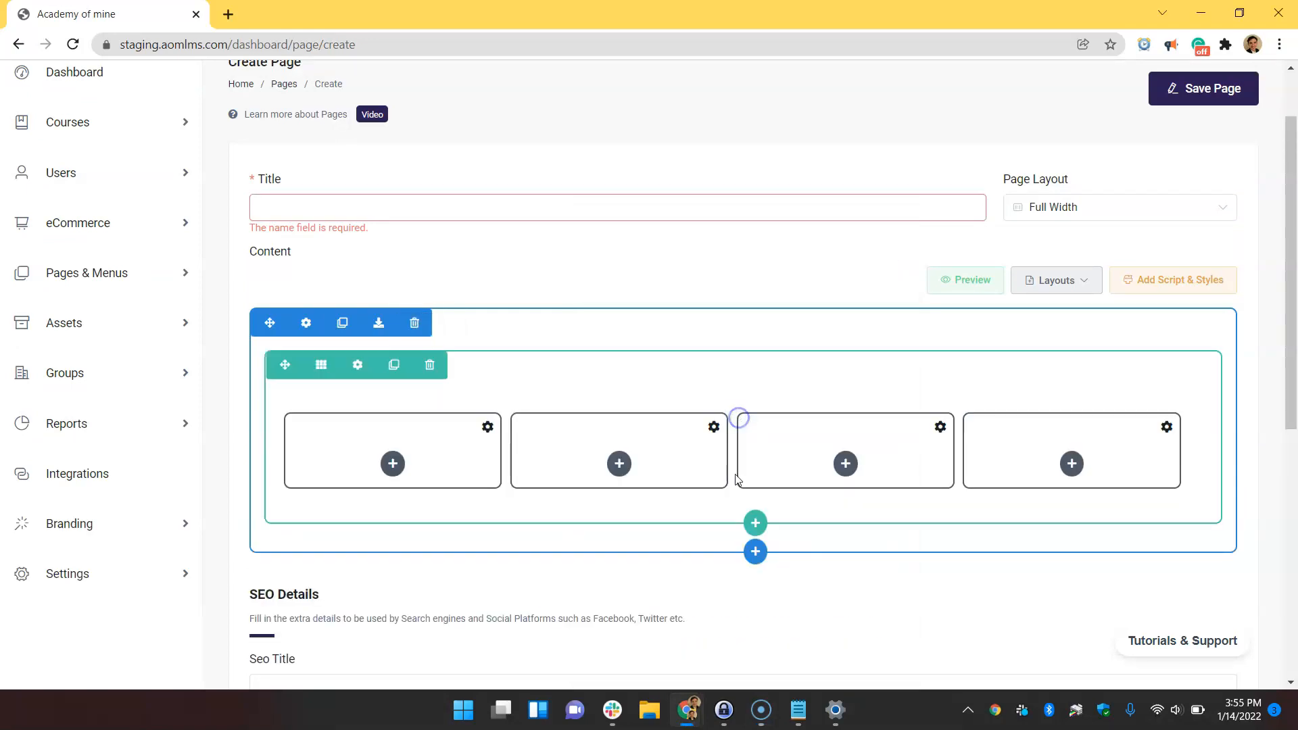
{"action": "left_click", "coordinate": [750, 520]}
{"action": "left_click", "coordinate": [713, 423]}
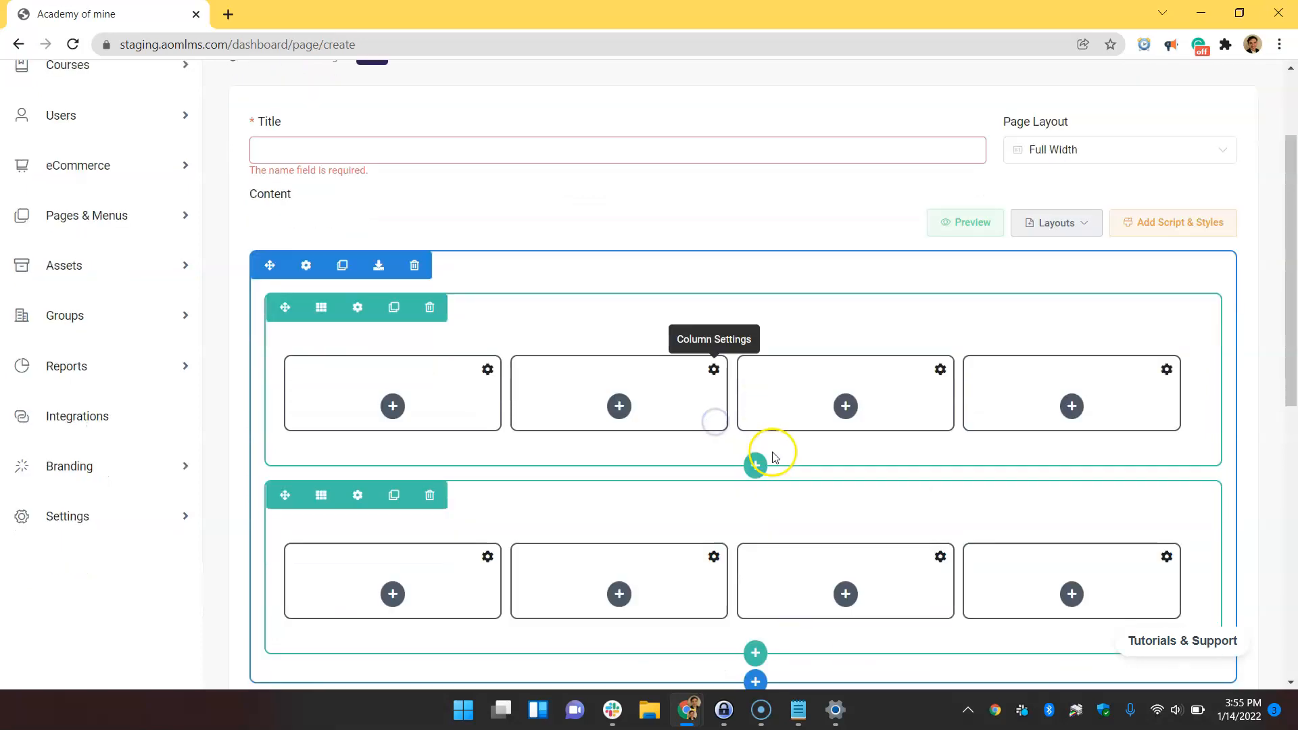
{"action": "scroll", "coordinate": [770, 466], "scroll_direction": "down", "scroll_amount": 3}
{"action": "scroll", "coordinate": [776, 466], "scroll_direction": "up", "scroll_amount": 1}
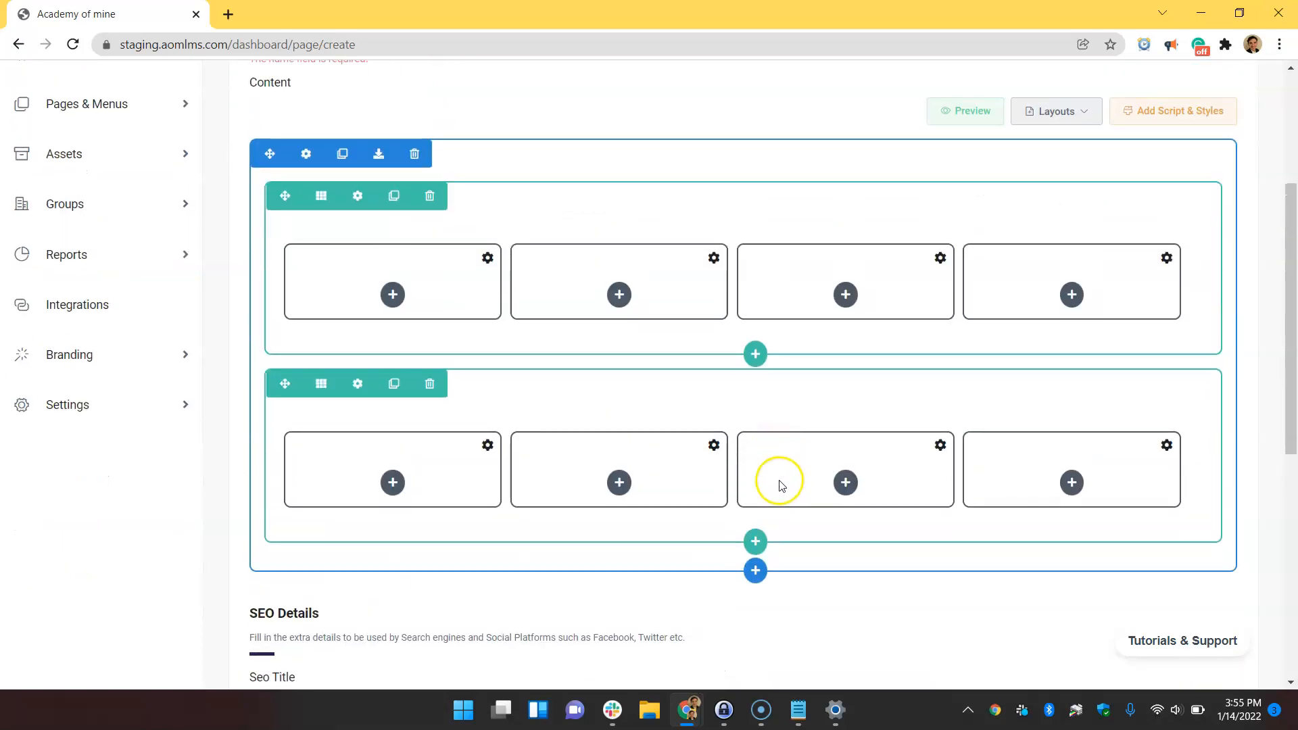
{"action": "left_click", "coordinate": [755, 544]}
{"action": "scroll", "coordinate": [742, 500], "scroll_direction": "down", "scroll_amount": 2}
{"action": "scroll", "coordinate": [742, 501], "scroll_direction": "up", "scroll_amount": 2}
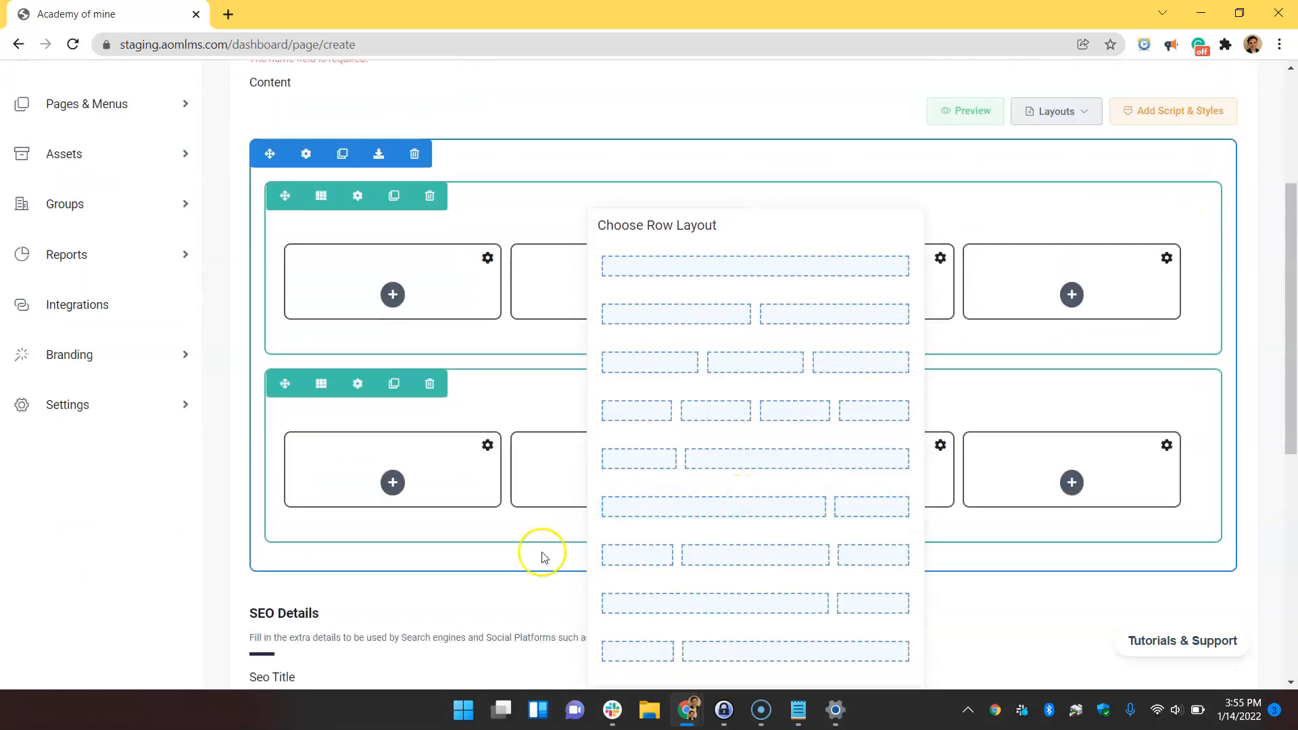
{"action": "left_click", "coordinate": [484, 545]}
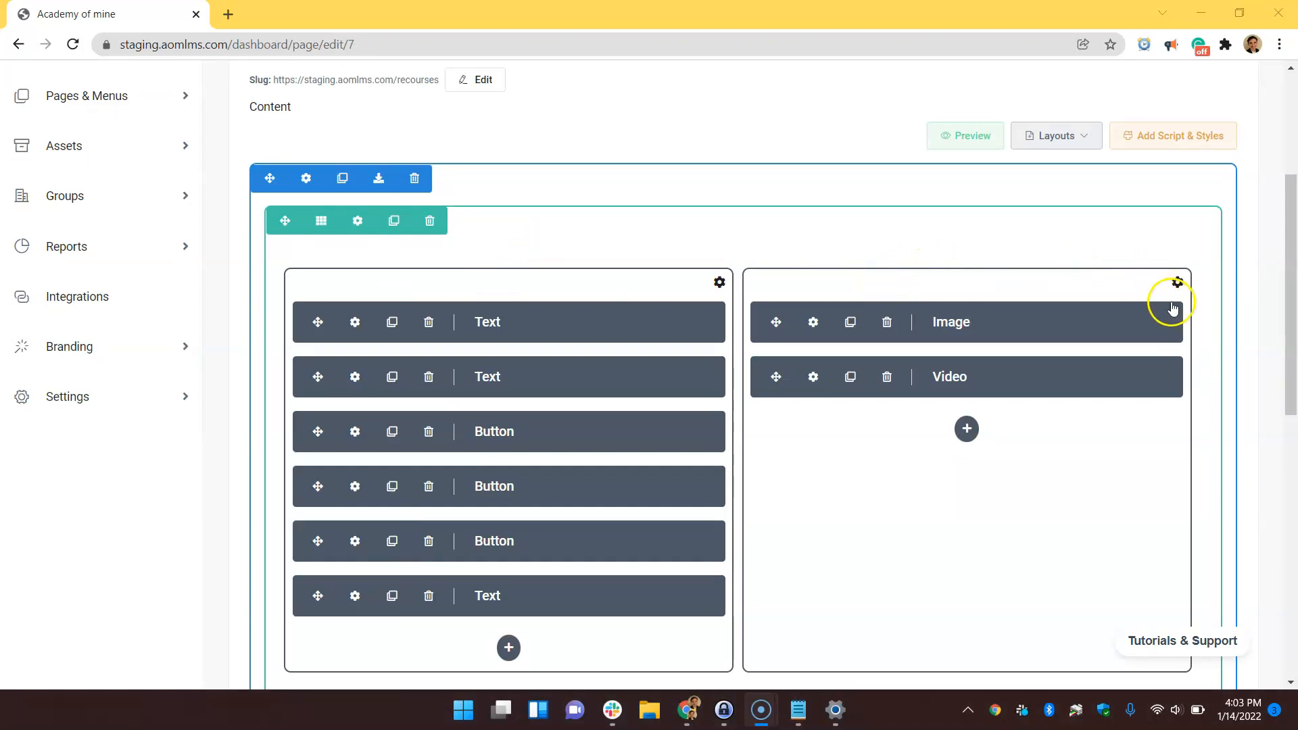
Step: Review the image block's source URL and the video block's YouTube URL on the resource page, saving each block
{"action": "left_click", "coordinate": [978, 328]}
{"action": "left_click", "coordinate": [759, 494]}
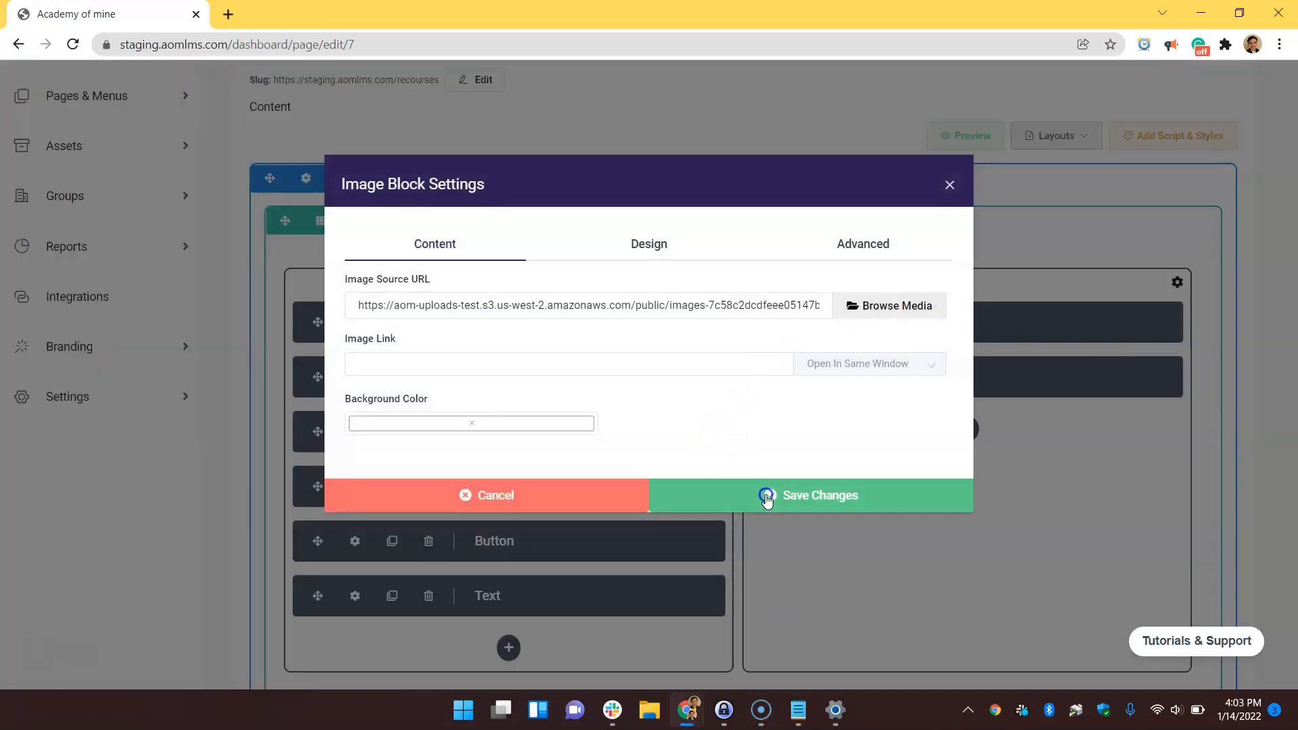
{"action": "left_click", "coordinate": [981, 377]}
{"action": "left_click", "coordinate": [817, 364]}
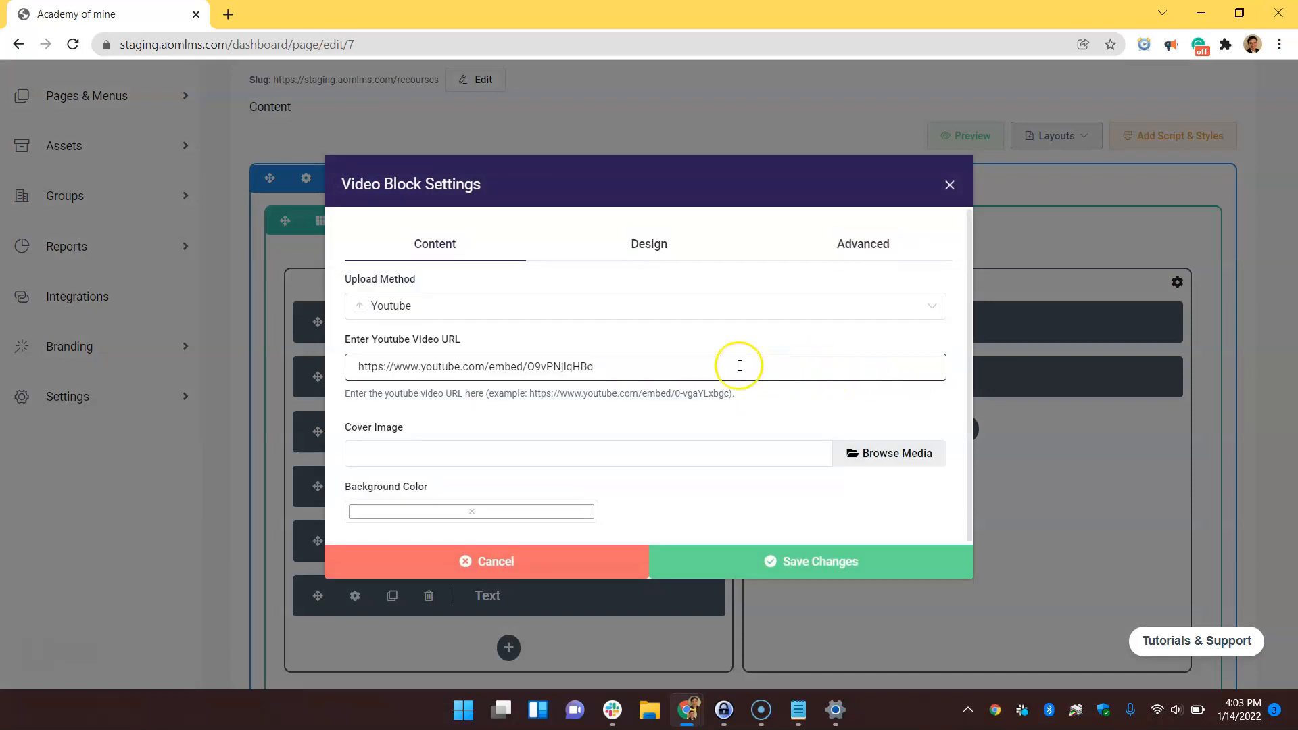
{"action": "left_click", "coordinate": [755, 561]}
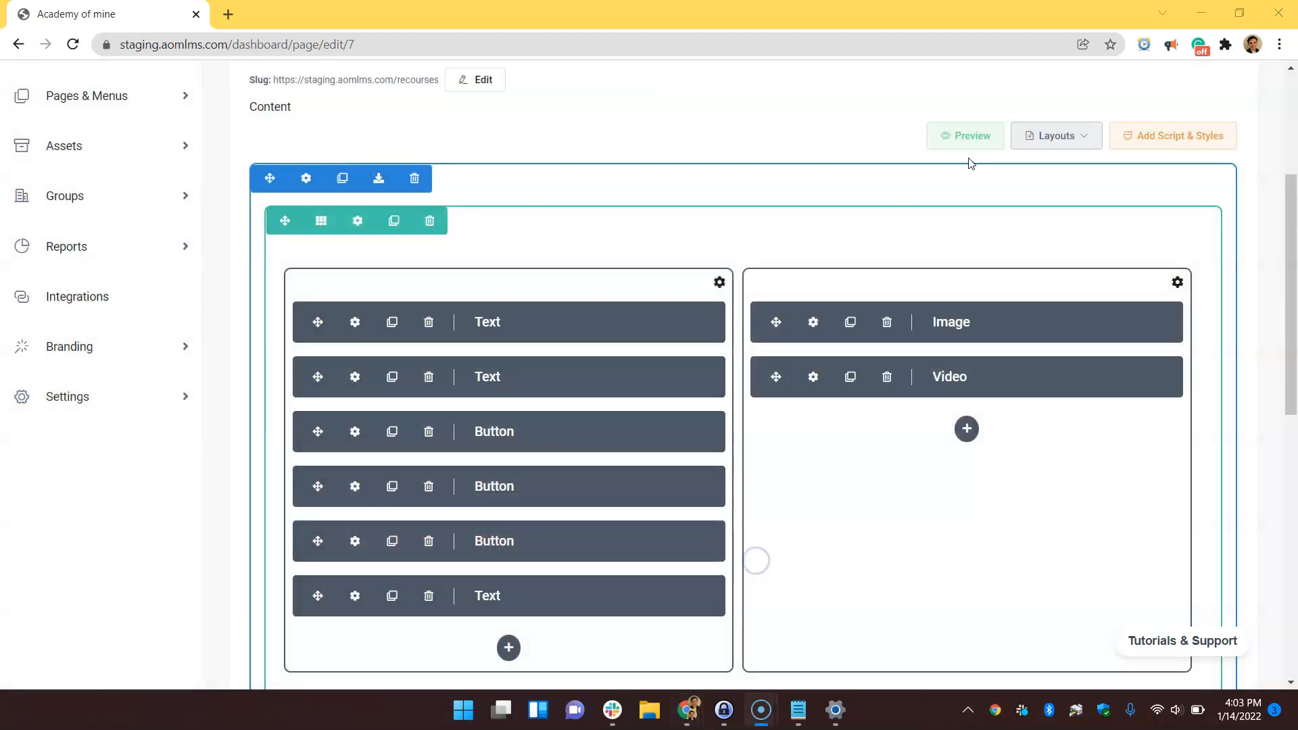
Step: Preview the resource page in a maximized window and look over its full layout
{"action": "left_click", "coordinate": [963, 137]}
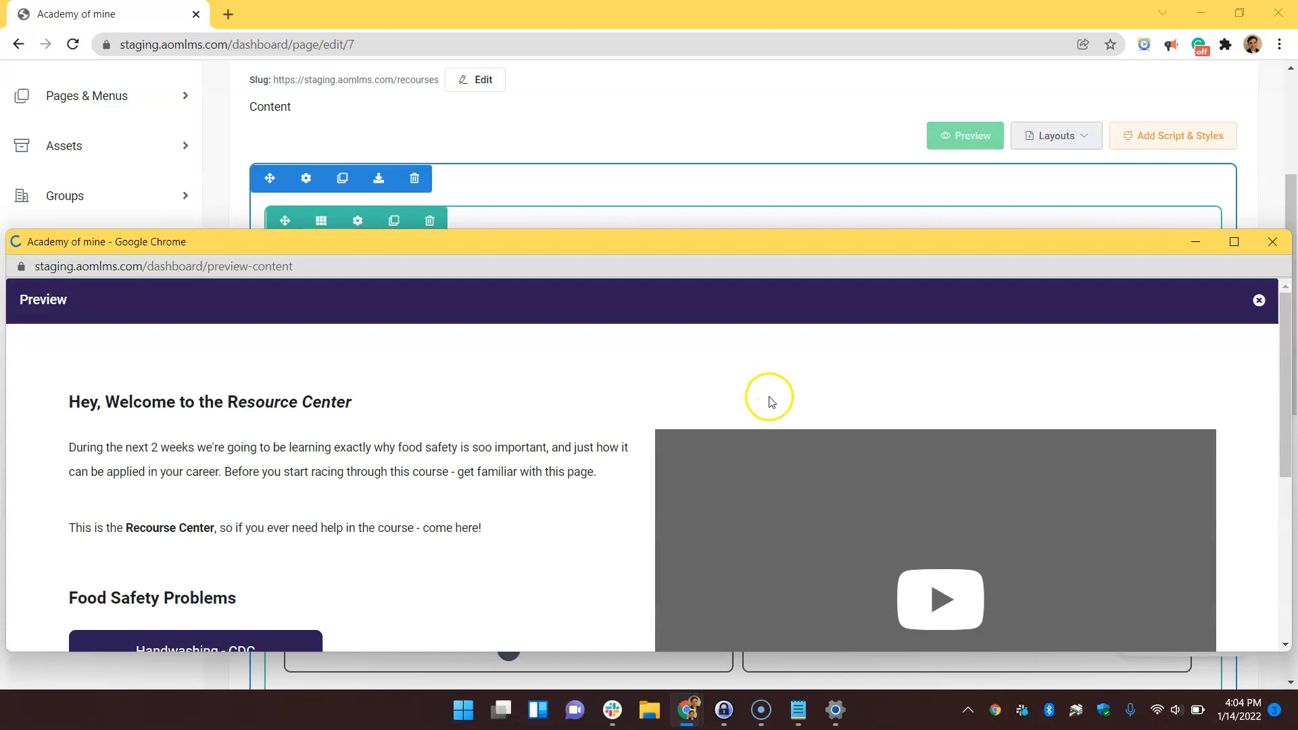
{"action": "left_click", "coordinate": [1233, 241]}
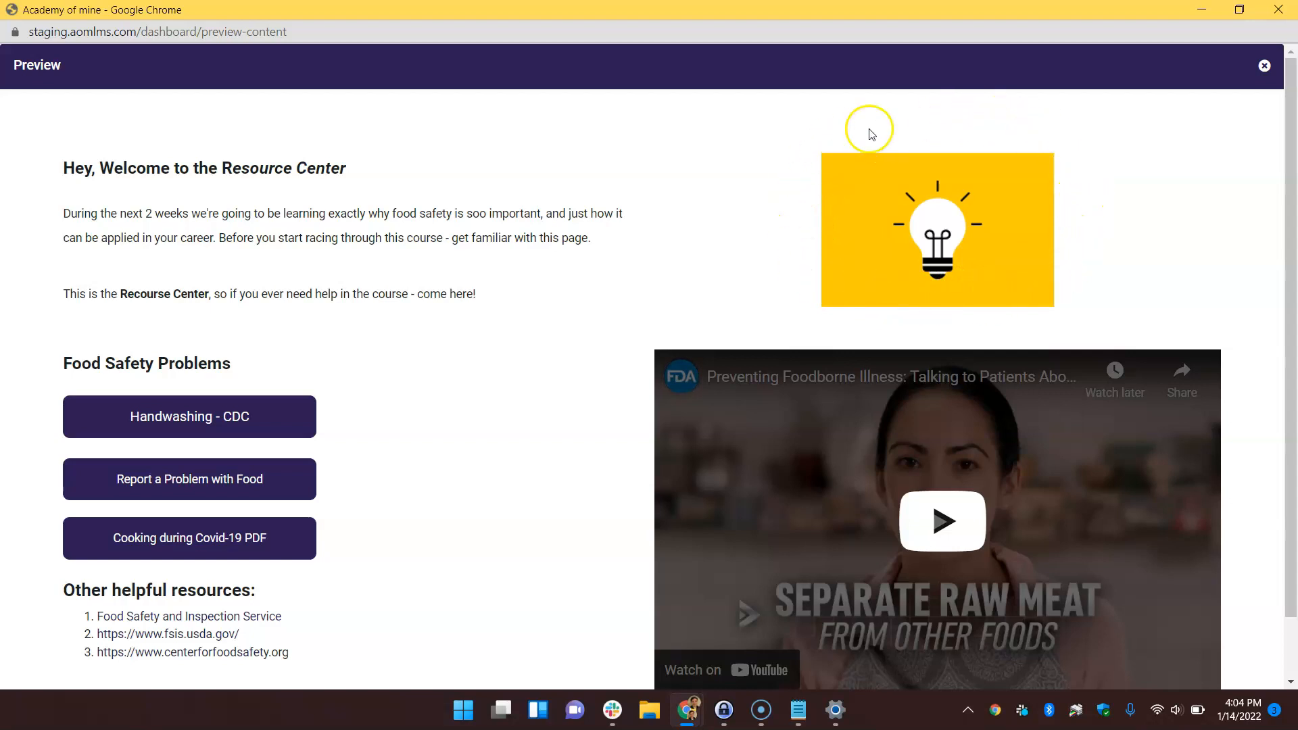
{"action": "scroll", "coordinate": [929, 358], "scroll_direction": "down", "scroll_amount": 1}
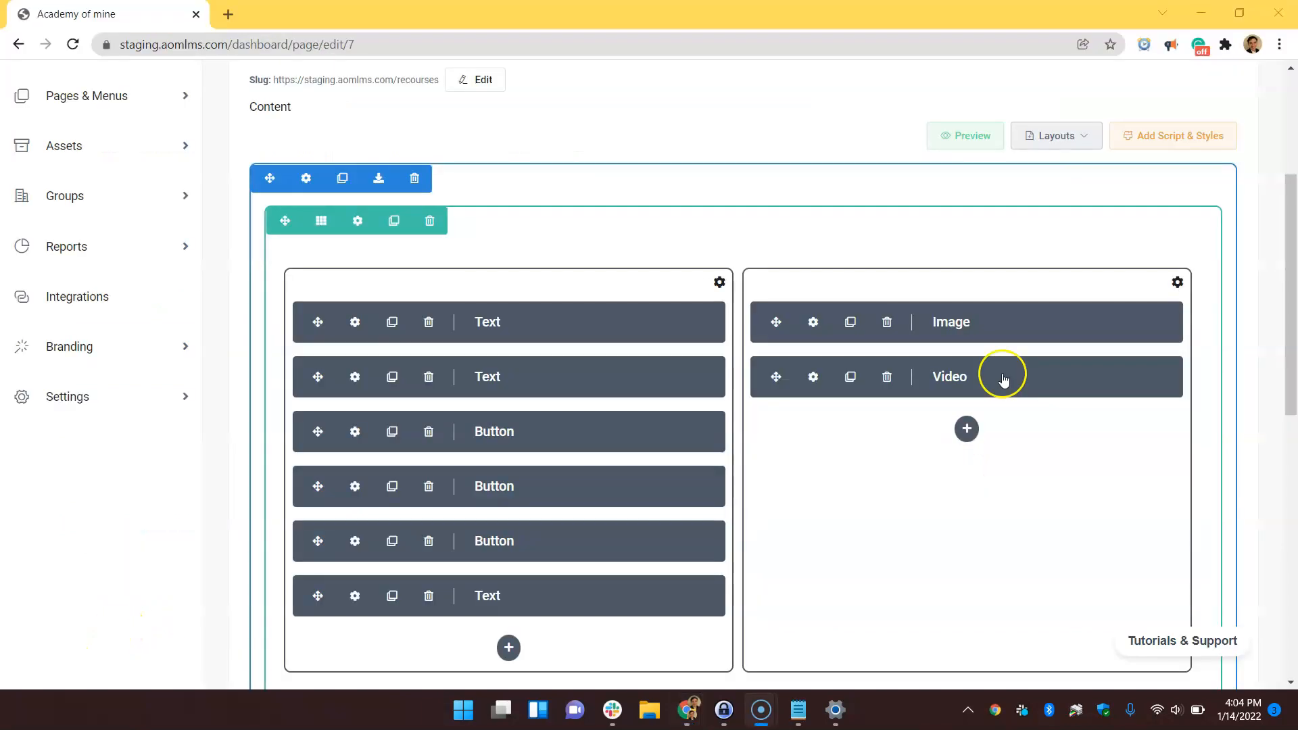
Step: Review the video block's upload methods and its YouTube URL, and close the settings without saving
{"action": "left_click", "coordinate": [1003, 377]}
{"action": "left_click", "coordinate": [712, 308]}
{"action": "left_click", "coordinate": [649, 311]}
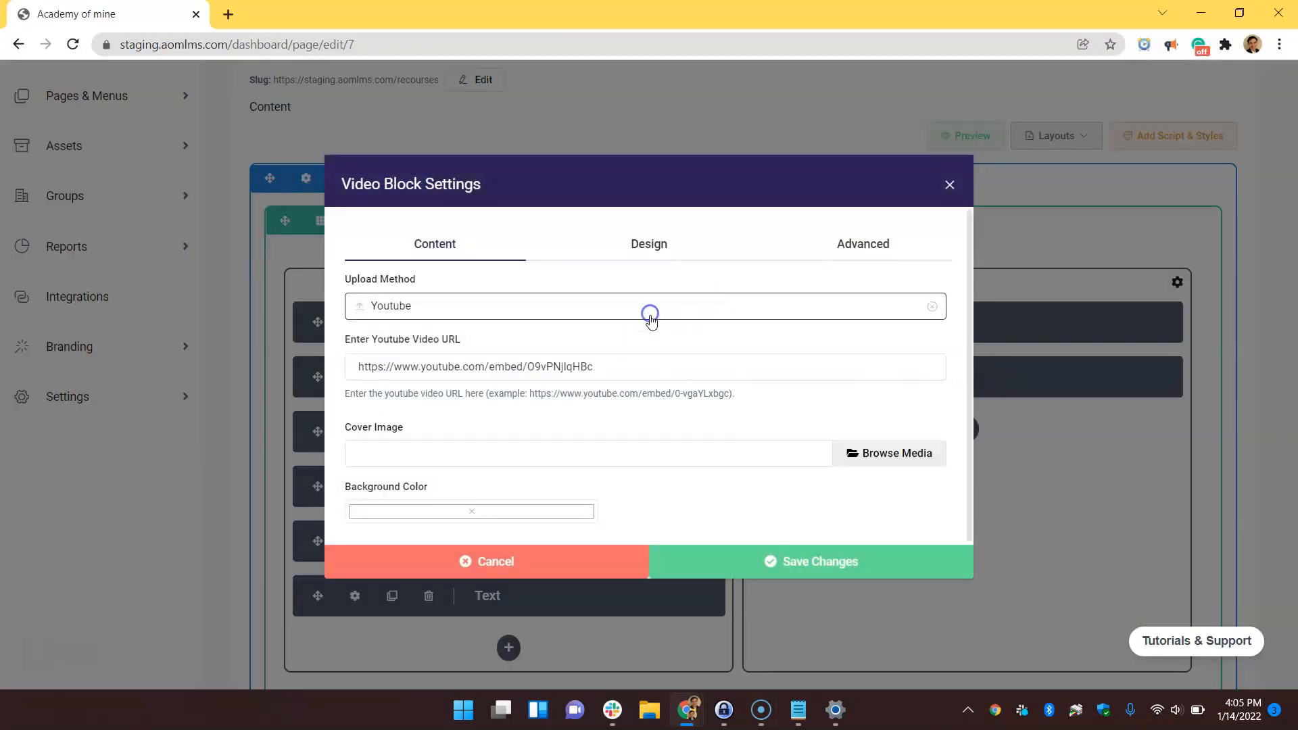
{"action": "left_click_drag", "start_coordinate": [678, 367], "coordinate": [310, 374]}
{"action": "left_click", "coordinate": [482, 311]}
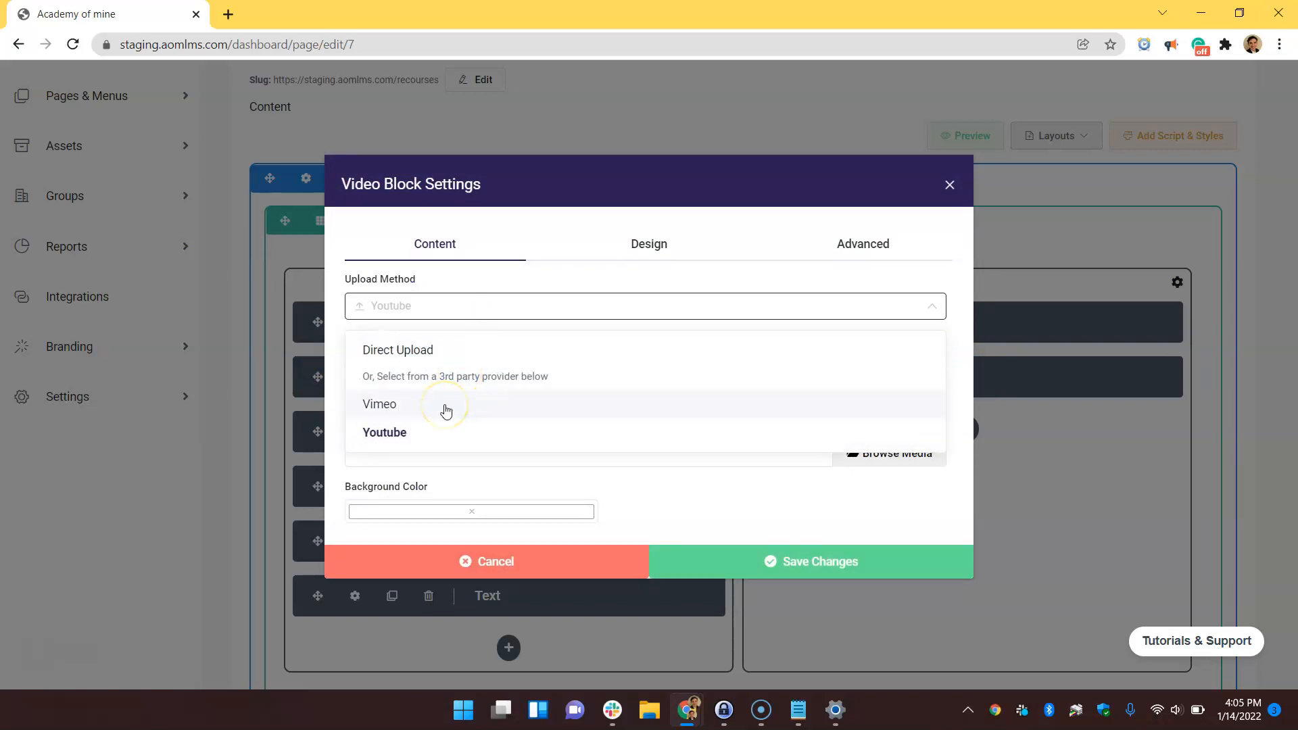
{"action": "left_click", "coordinate": [949, 184]}
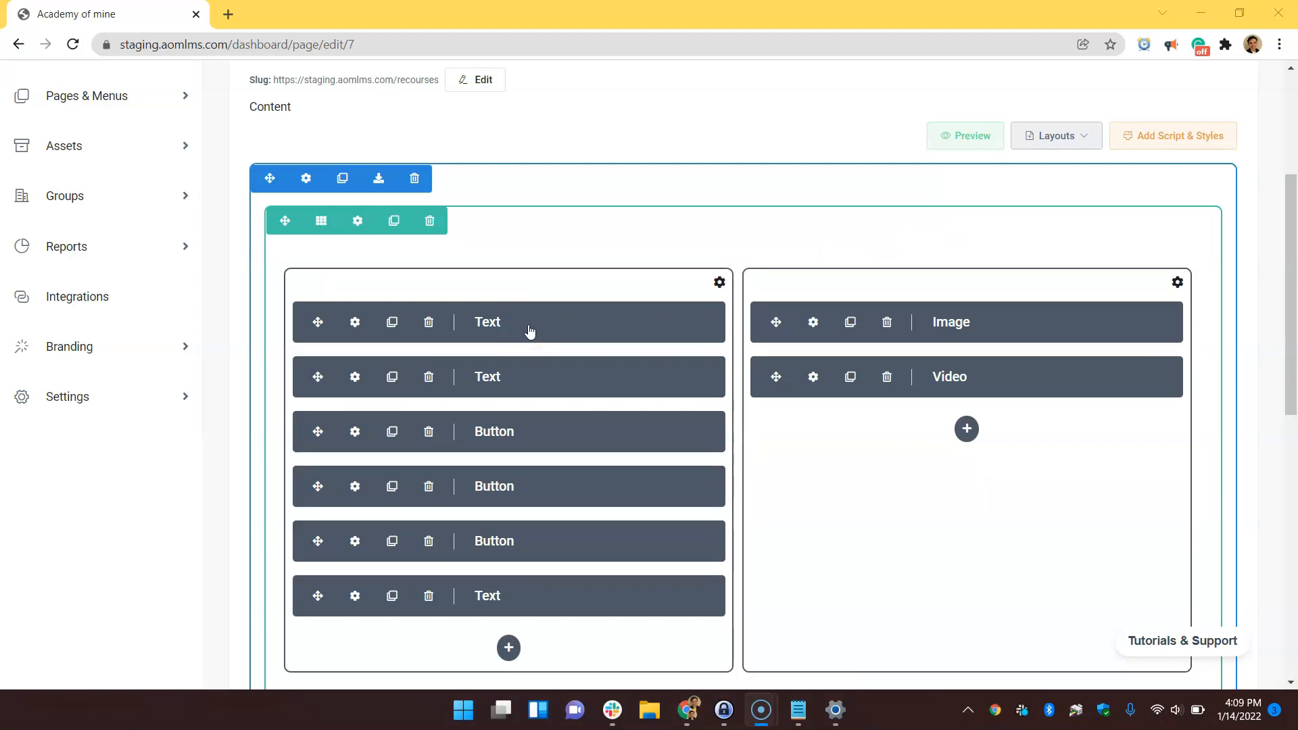
Step: Open the first text block's settings and review the paragraph and heading formats available for its content
{"action": "left_click", "coordinate": [529, 330]}
{"action": "left_click", "coordinate": [515, 372]}
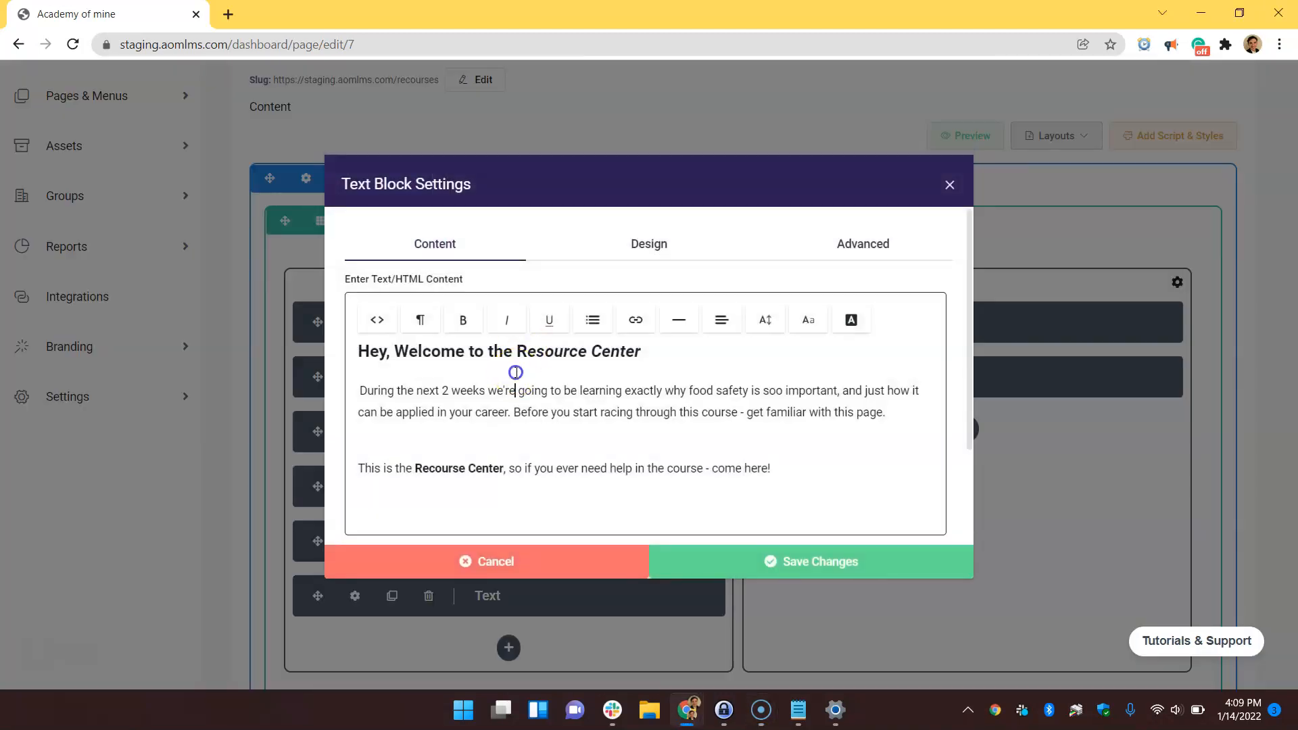
{"action": "left_click", "coordinate": [427, 319]}
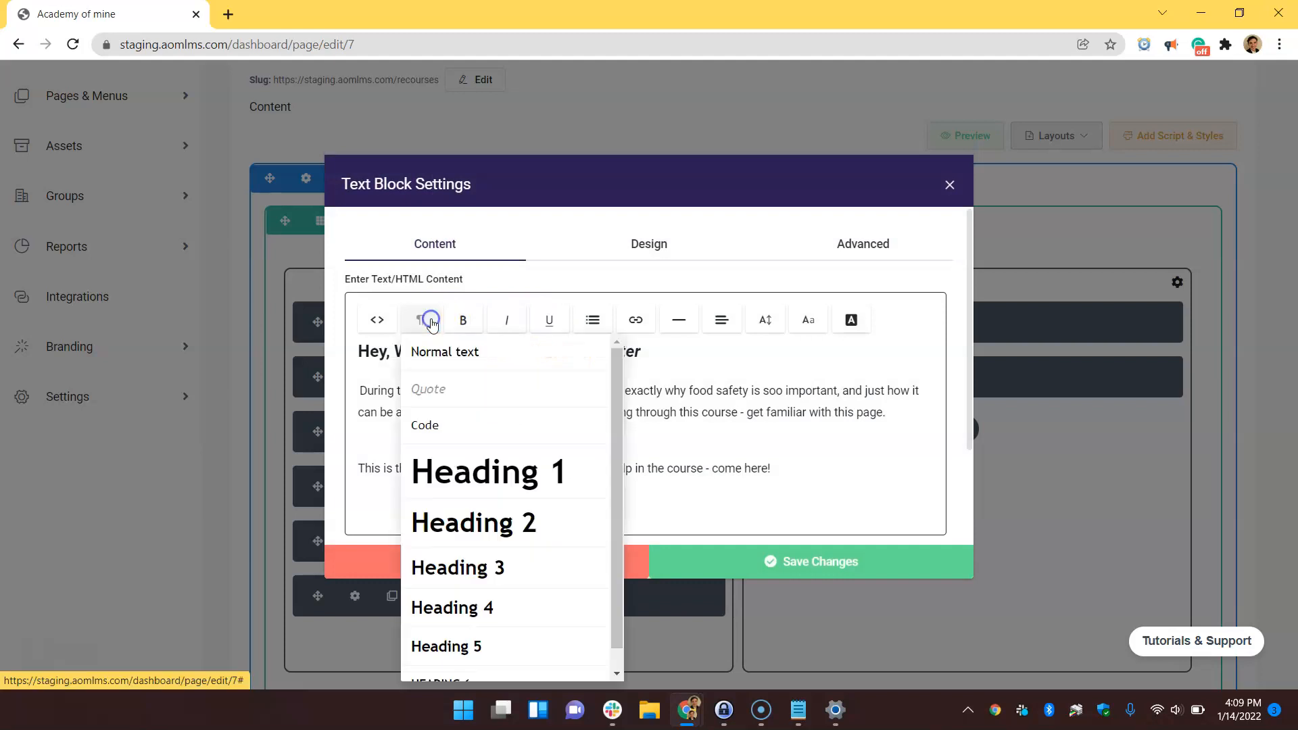
{"action": "scroll", "coordinate": [473, 432], "scroll_direction": "down", "scroll_amount": 1}
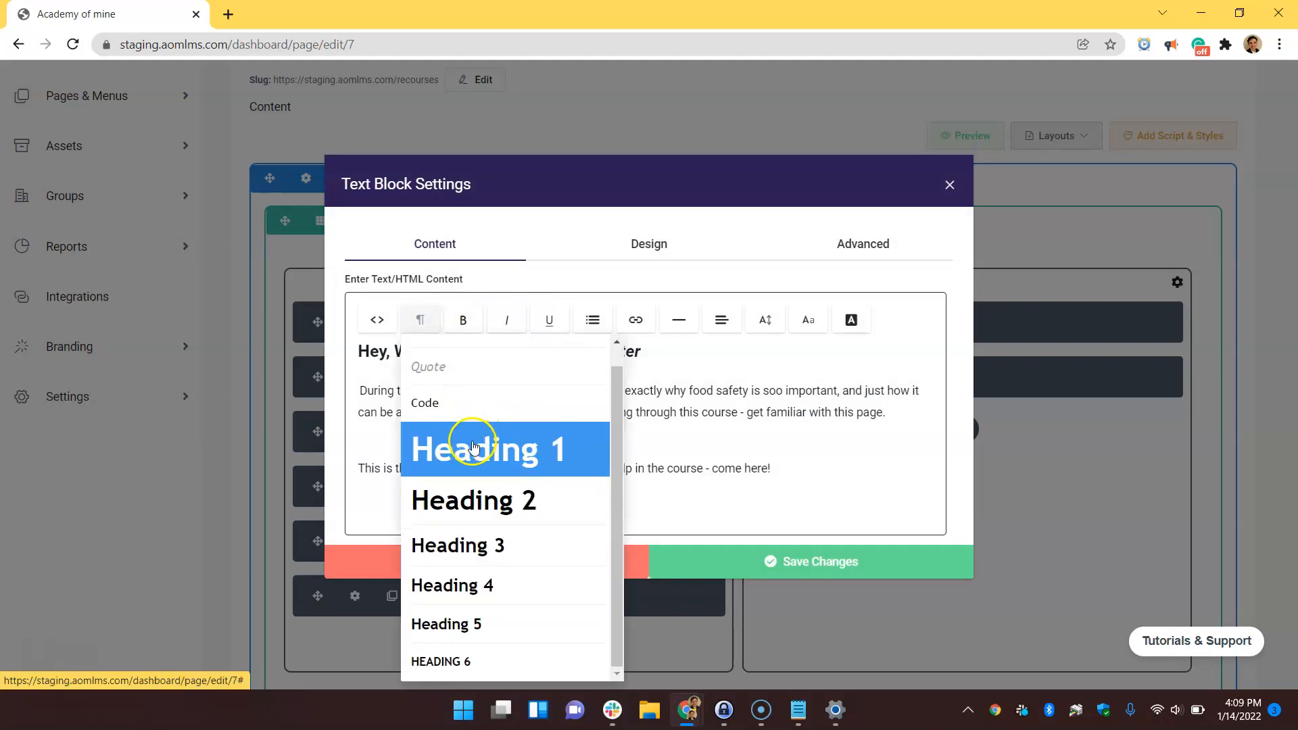
{"action": "scroll", "coordinate": [438, 359], "scroll_direction": "up", "scroll_amount": 1}
{"action": "left_click", "coordinate": [424, 319]}
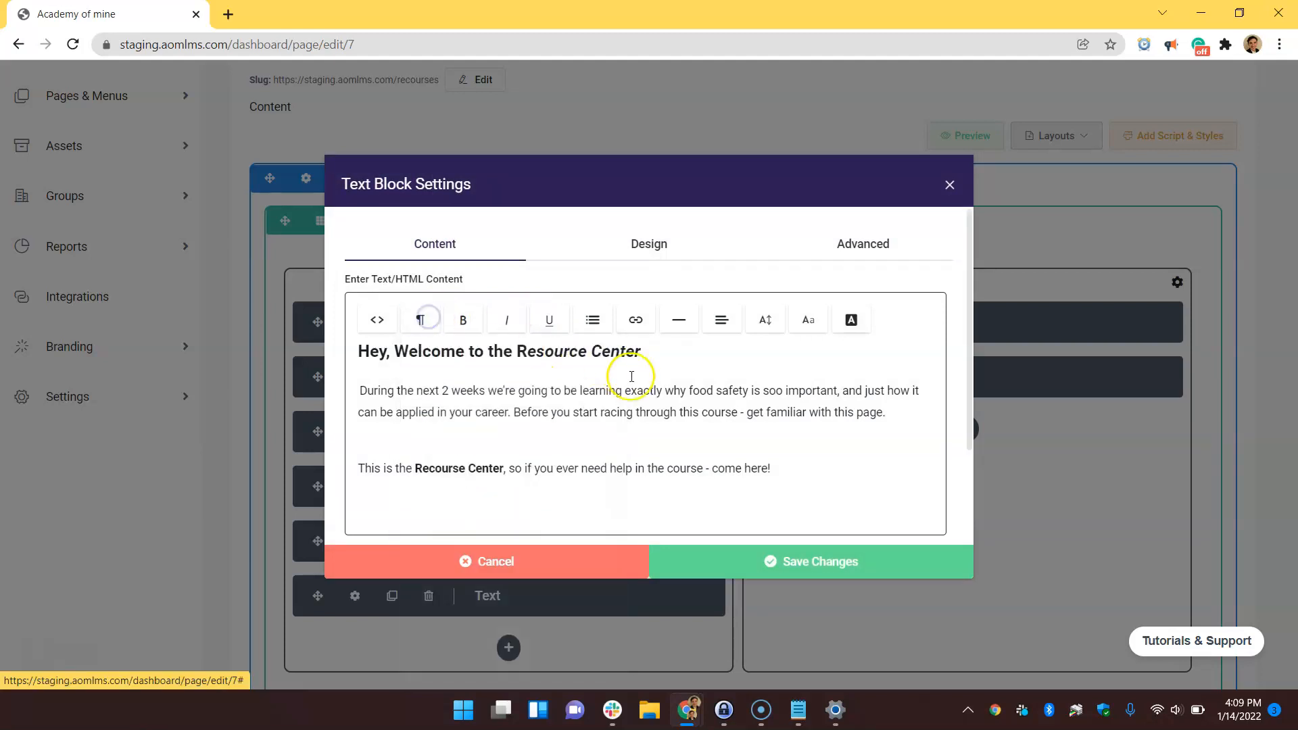
Step: Try the 14px and 20px font sizes on the word "exactly" in the welcome paragraph
{"action": "left_click_drag", "start_coordinate": [618, 394], "coordinate": [666, 394]}
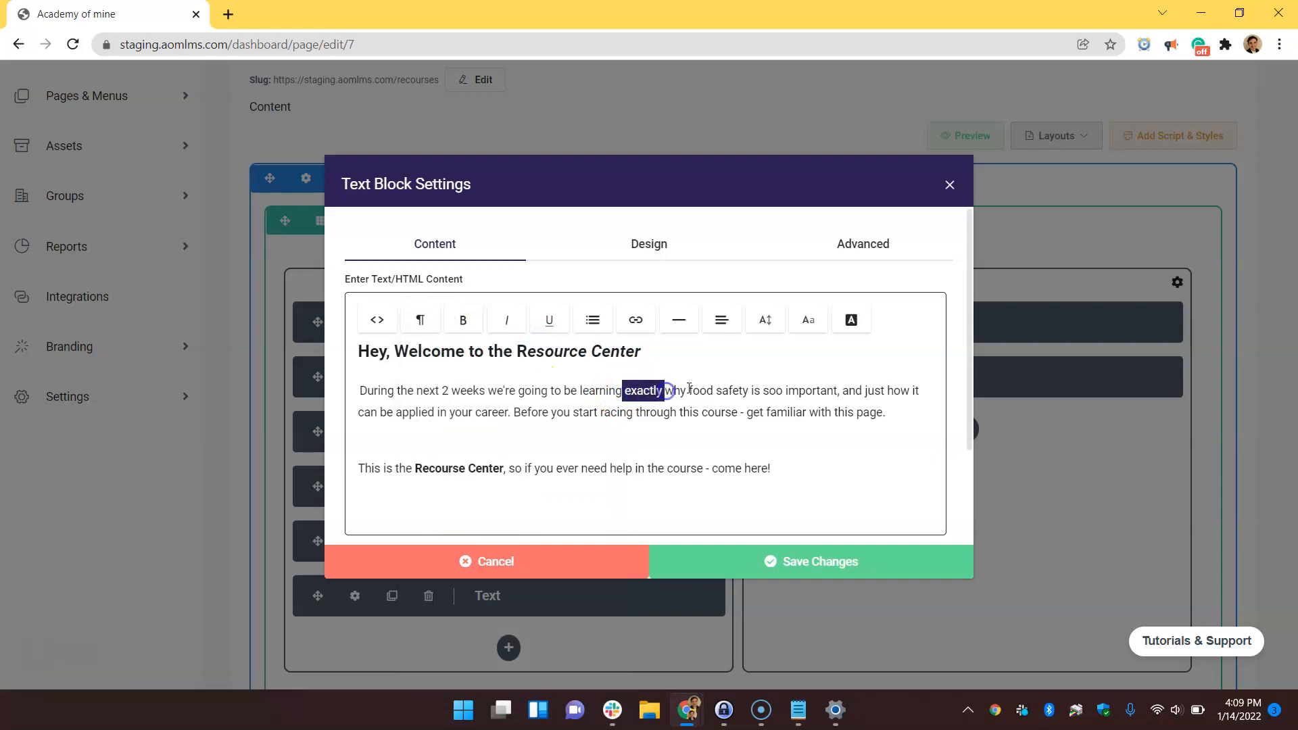
{"action": "left_click", "coordinate": [765, 320]}
{"action": "left_click", "coordinate": [781, 398]}
{"action": "left_click", "coordinate": [763, 319]}
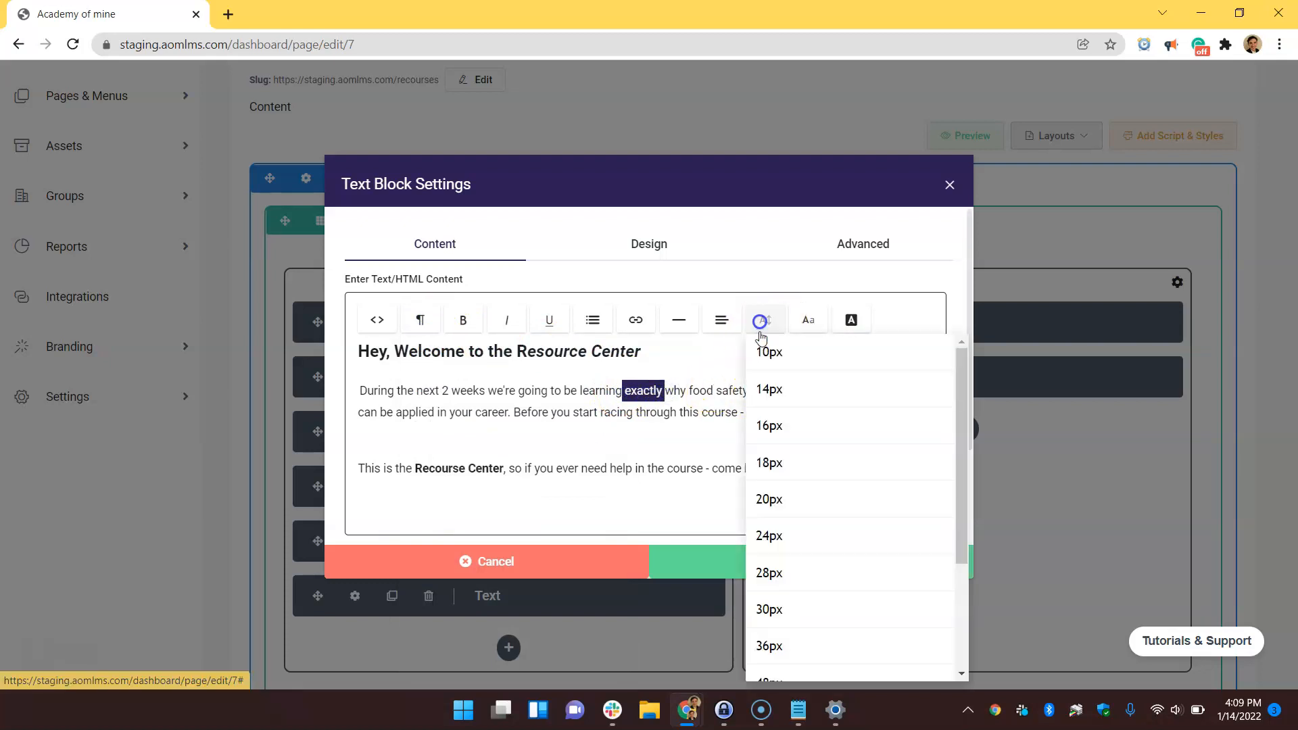
{"action": "left_click", "coordinate": [786, 486]}
Step: Bold the word "Before" in the welcome paragraph and undo the formatting
{"action": "left_click", "coordinate": [514, 412]}
{"action": "left_click_drag", "start_coordinate": [513, 411], "coordinate": [549, 412]}
{"action": "key", "text": "ctrl+b"}
{"action": "left_click", "coordinate": [574, 387]}
{"action": "key", "text": "ctrl+z"}
{"action": "left_click", "coordinate": [568, 394]}
Step: Try the link option on the word "you" and italicize the word "start" in the welcome paragraph
{"action": "left_click_drag", "start_coordinate": [552, 414], "coordinate": [564, 417]}
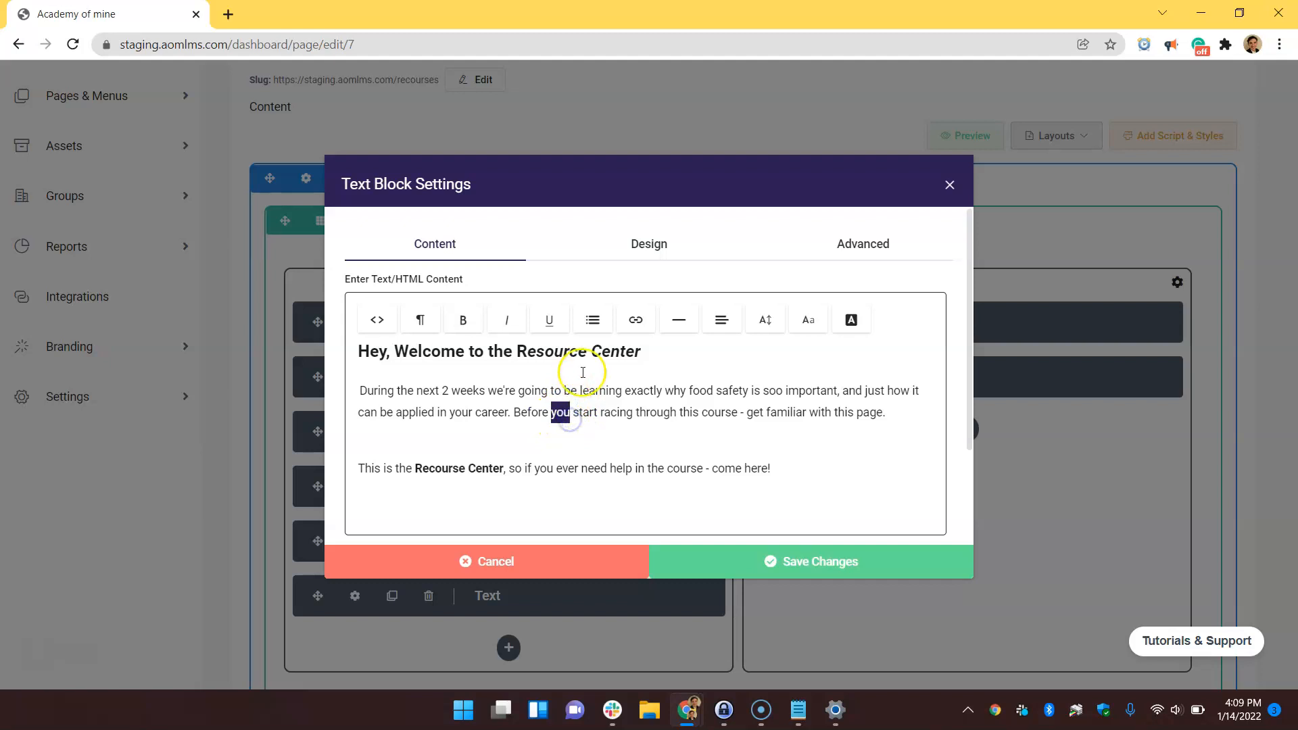
{"action": "left_click", "coordinate": [635, 320]}
{"action": "left_click", "coordinate": [591, 384]}
{"action": "left_click_drag", "start_coordinate": [573, 413], "coordinate": [602, 415]}
{"action": "key", "text": "ctrl+i"}
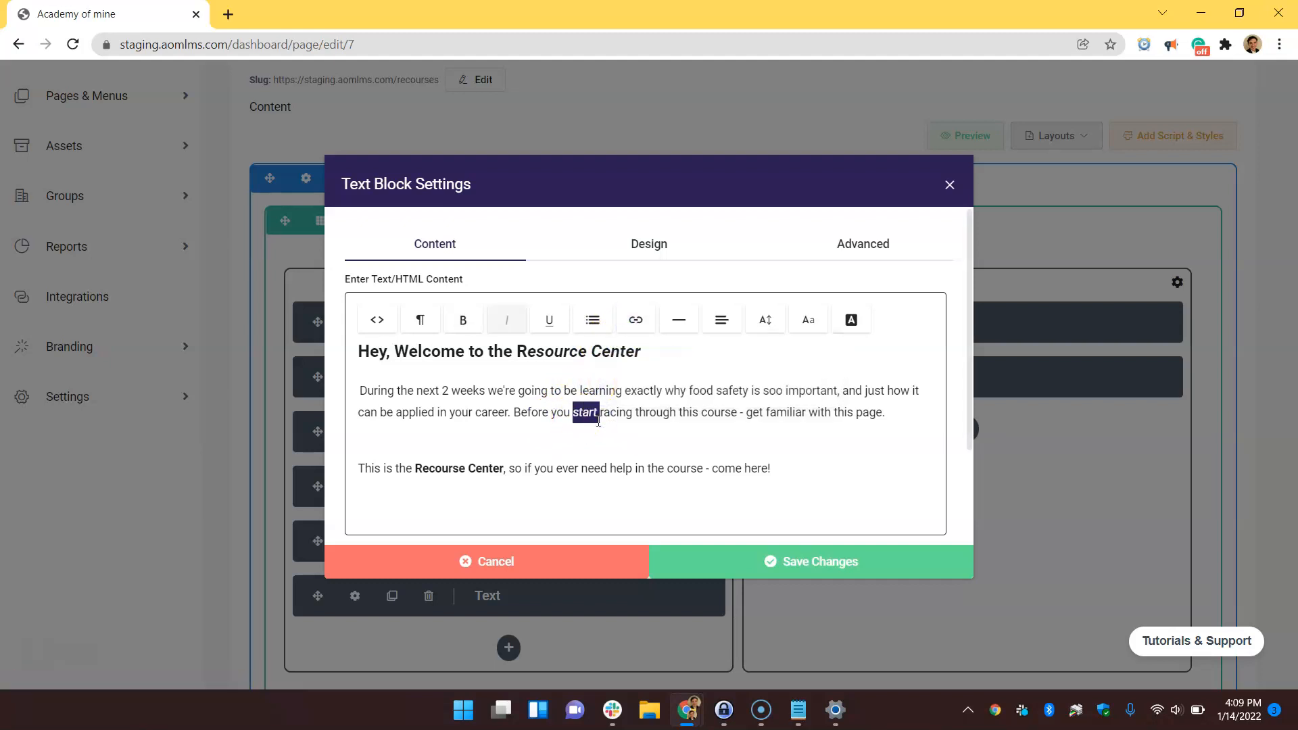
{"action": "left_click", "coordinate": [804, 325]}
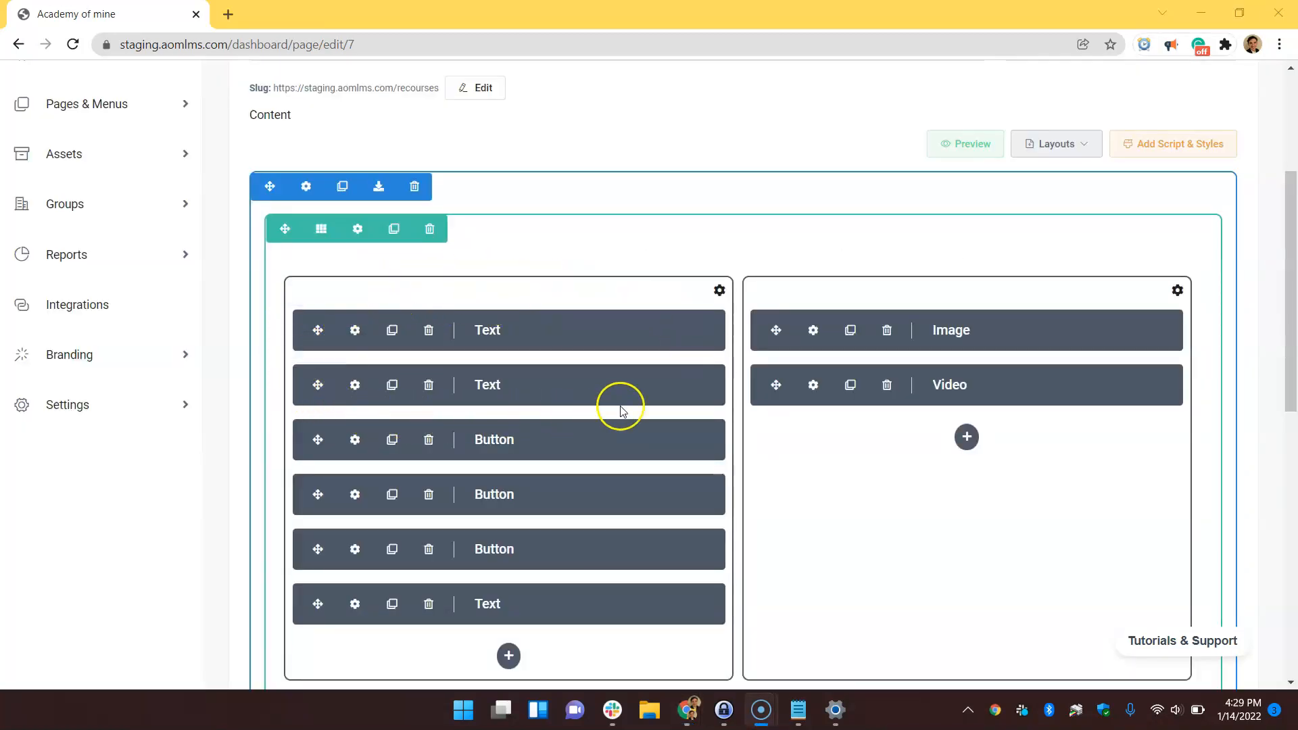
Step: Review the content of the first and second text blocks, closing each block's settings without saving
{"action": "left_click", "coordinate": [498, 335]}
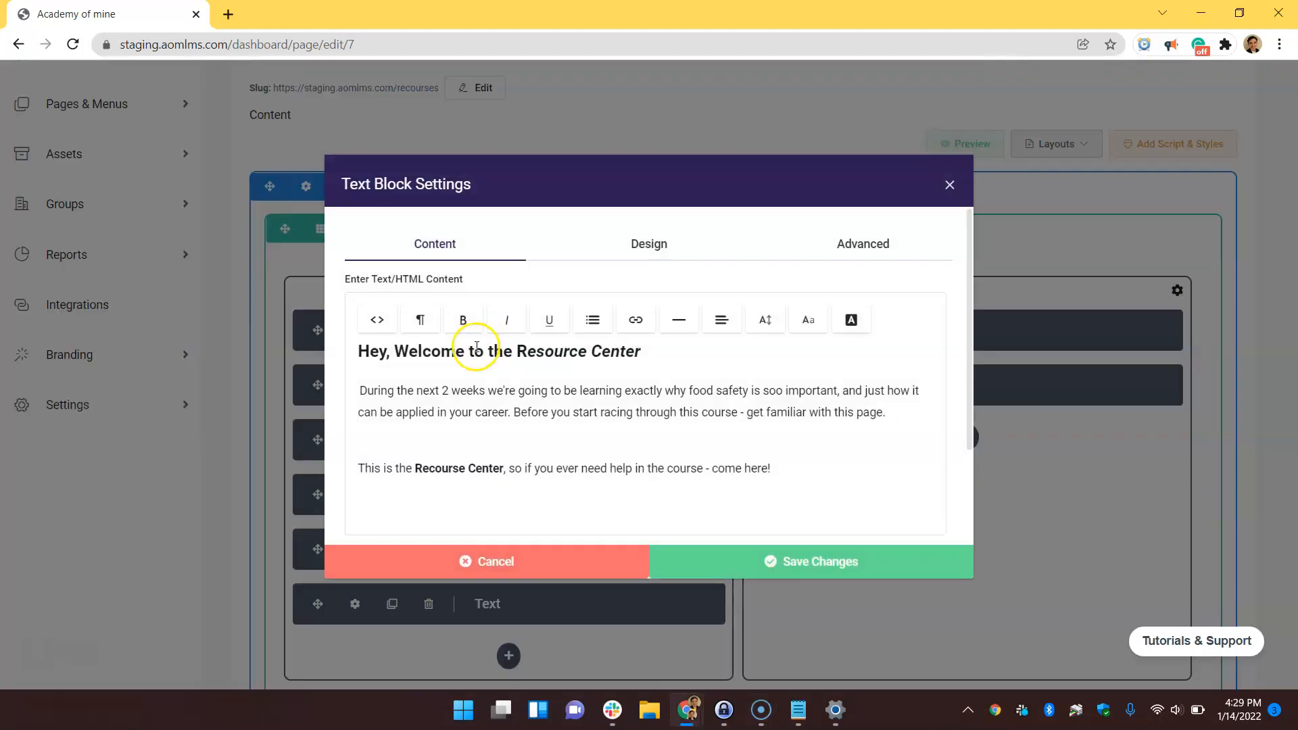
{"action": "left_click_drag", "start_coordinate": [657, 351], "coordinate": [867, 509]}
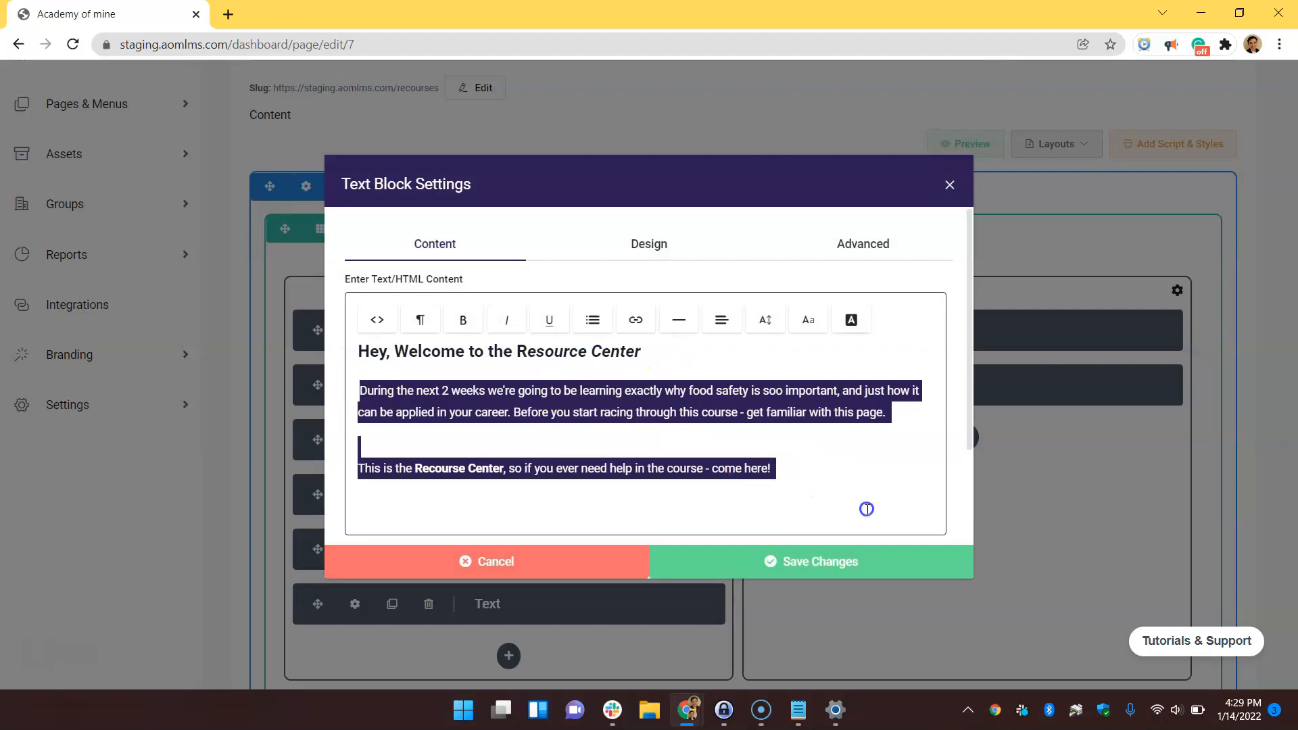
{"action": "left_click", "coordinate": [559, 569]}
{"action": "left_click", "coordinate": [541, 383]}
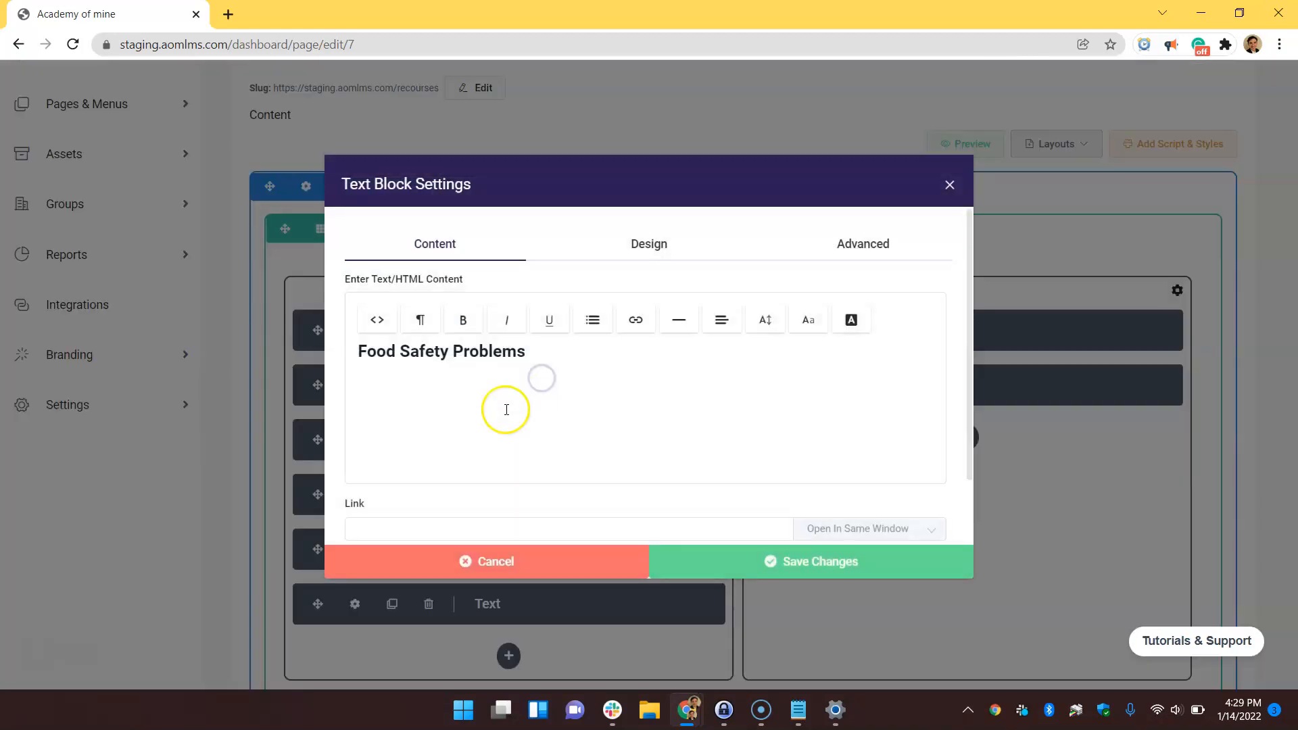
{"action": "left_click", "coordinate": [525, 555]}
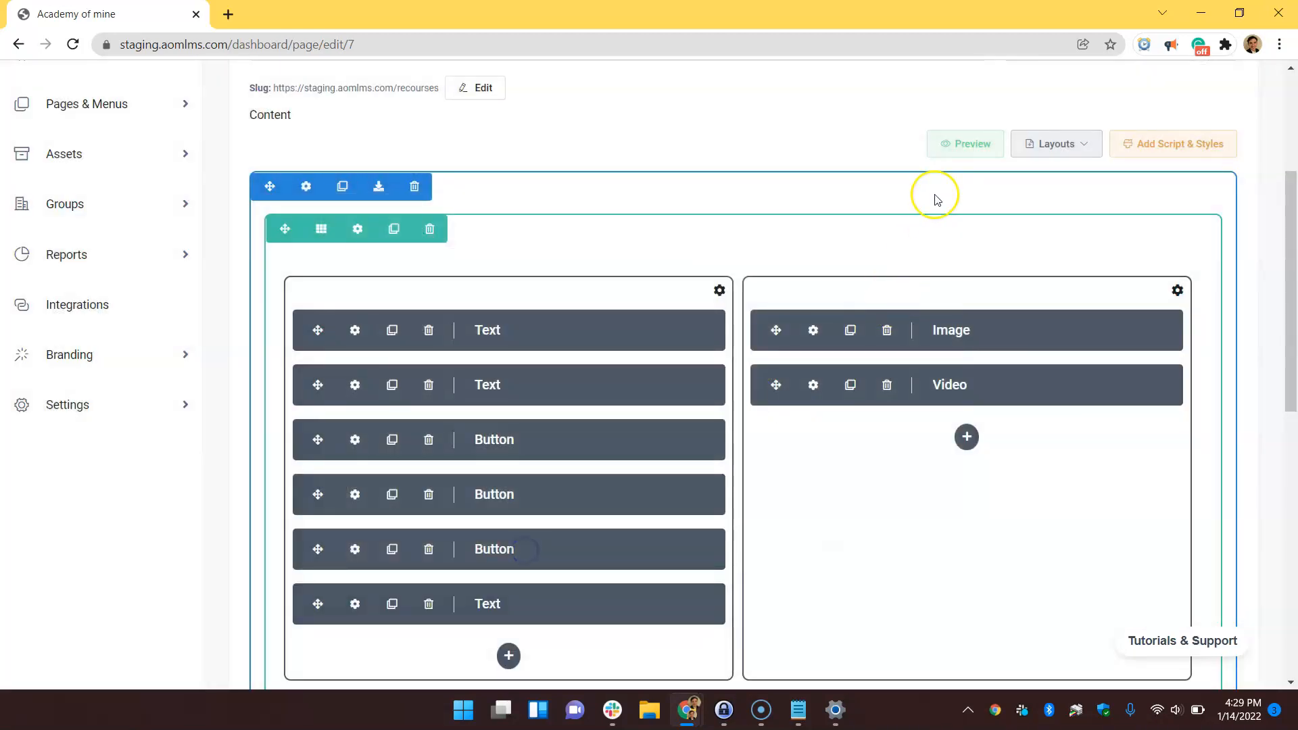
Step: Preview the resource page and look over the welcome text and the Food Safety Problems heading
{"action": "left_click", "coordinate": [943, 144]}
{"action": "left_click_drag", "start_coordinate": [594, 223], "coordinate": [719, 107]}
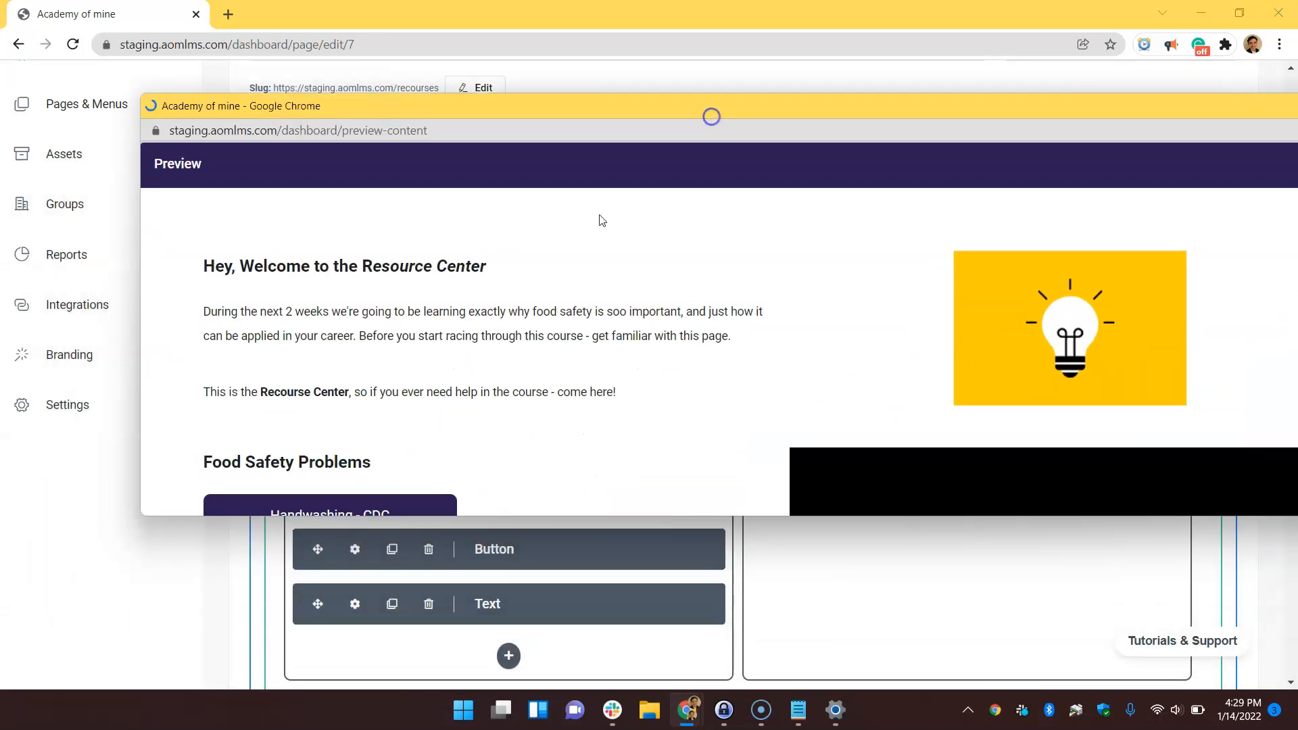
{"action": "left_click_drag", "start_coordinate": [205, 308], "coordinate": [756, 425]}
{"action": "scroll", "coordinate": [653, 419], "scroll_direction": "down", "scroll_amount": 1}
{"action": "left_click_drag", "start_coordinate": [196, 377], "coordinate": [437, 388]}
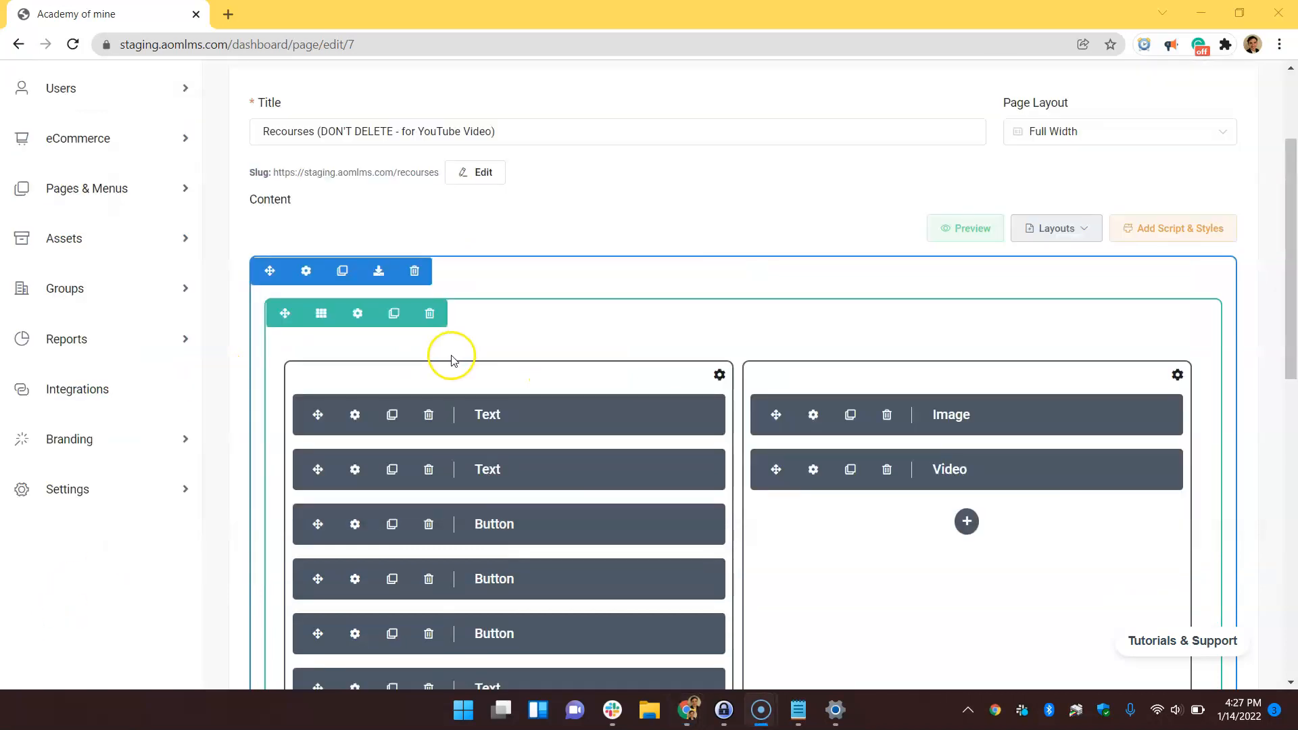
Step: Clone text blocks in the left column to get two extra copies, and delete the lower copy
{"action": "scroll", "coordinate": [452, 358], "scroll_direction": "down", "scroll_amount": 1}
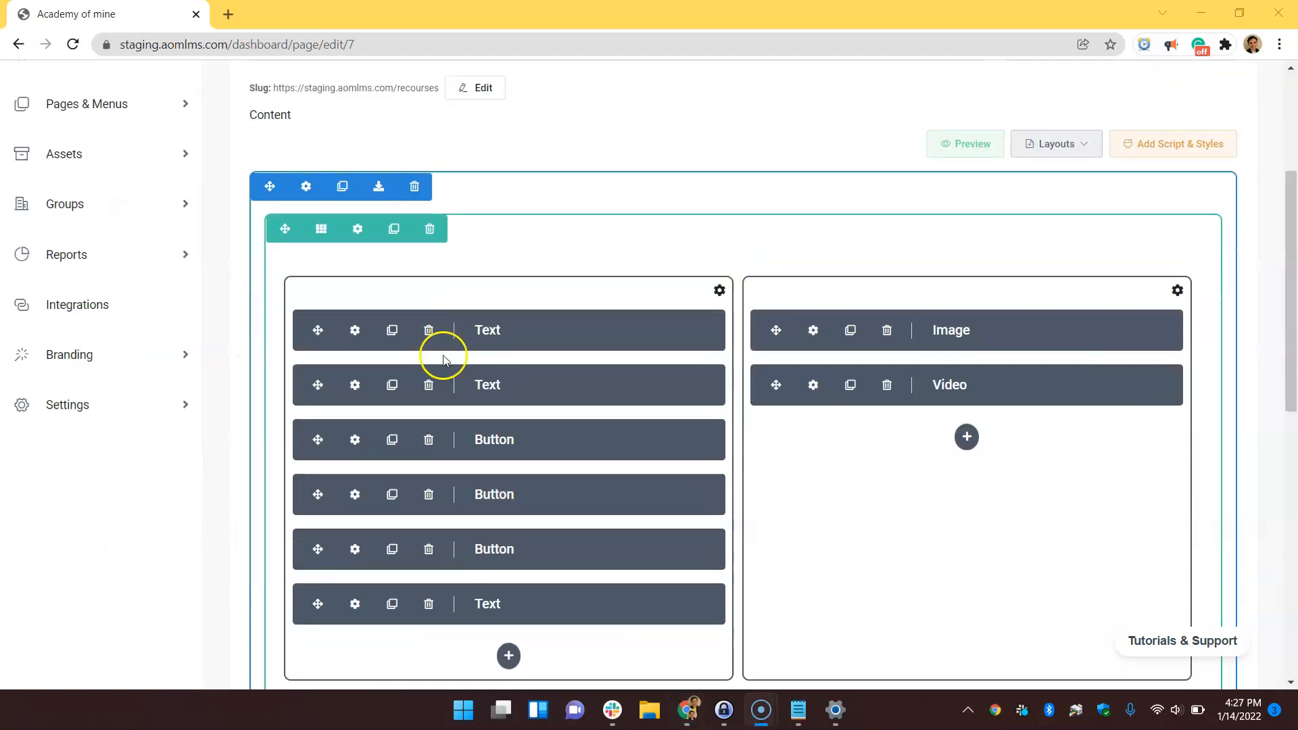
{"action": "left_click", "coordinate": [397, 386]}
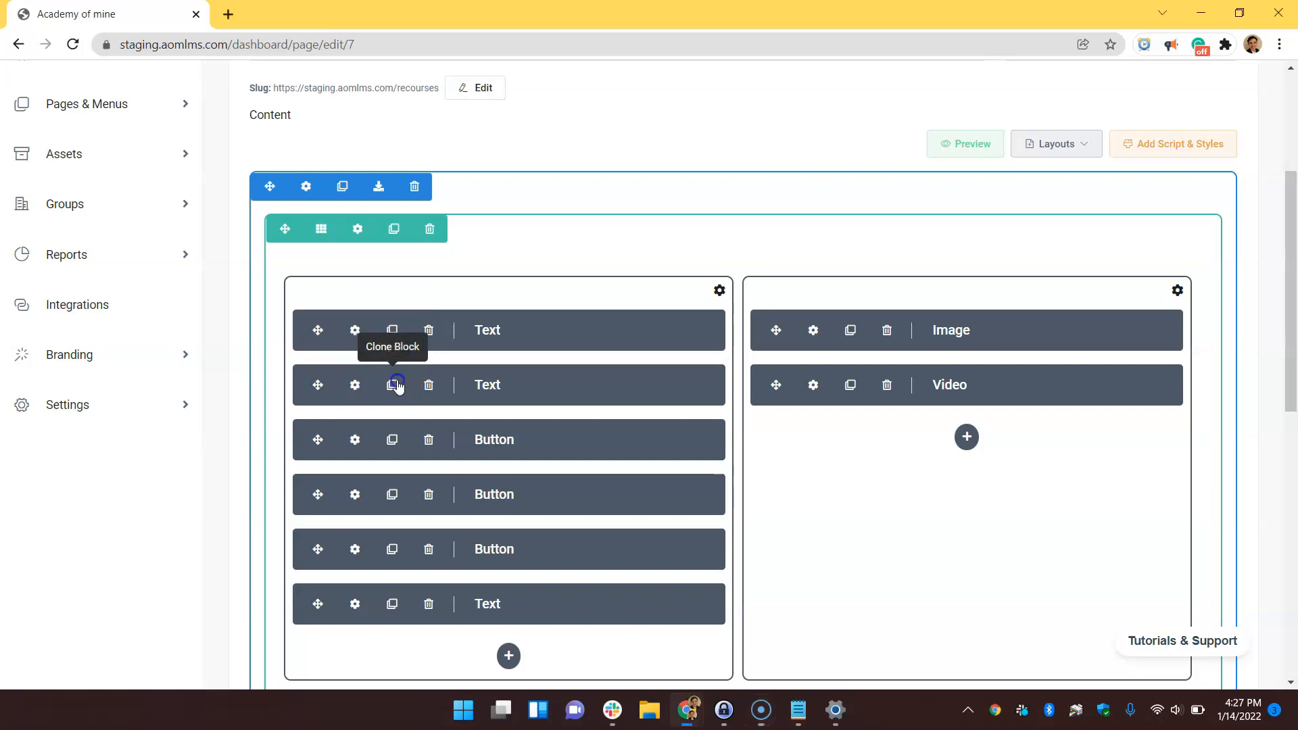
{"action": "left_click", "coordinate": [395, 439]}
{"action": "scroll", "coordinate": [405, 433], "scroll_direction": "down", "scroll_amount": 1}
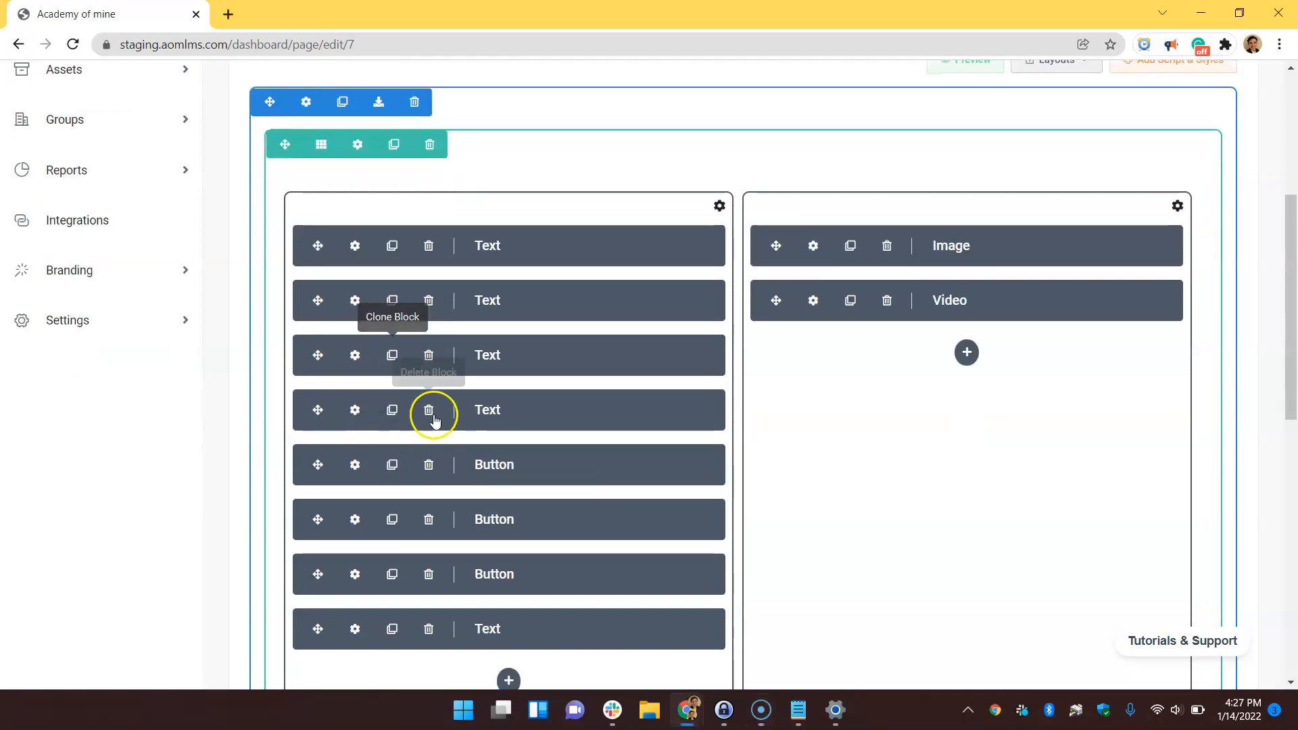
{"action": "left_click", "coordinate": [428, 411]}
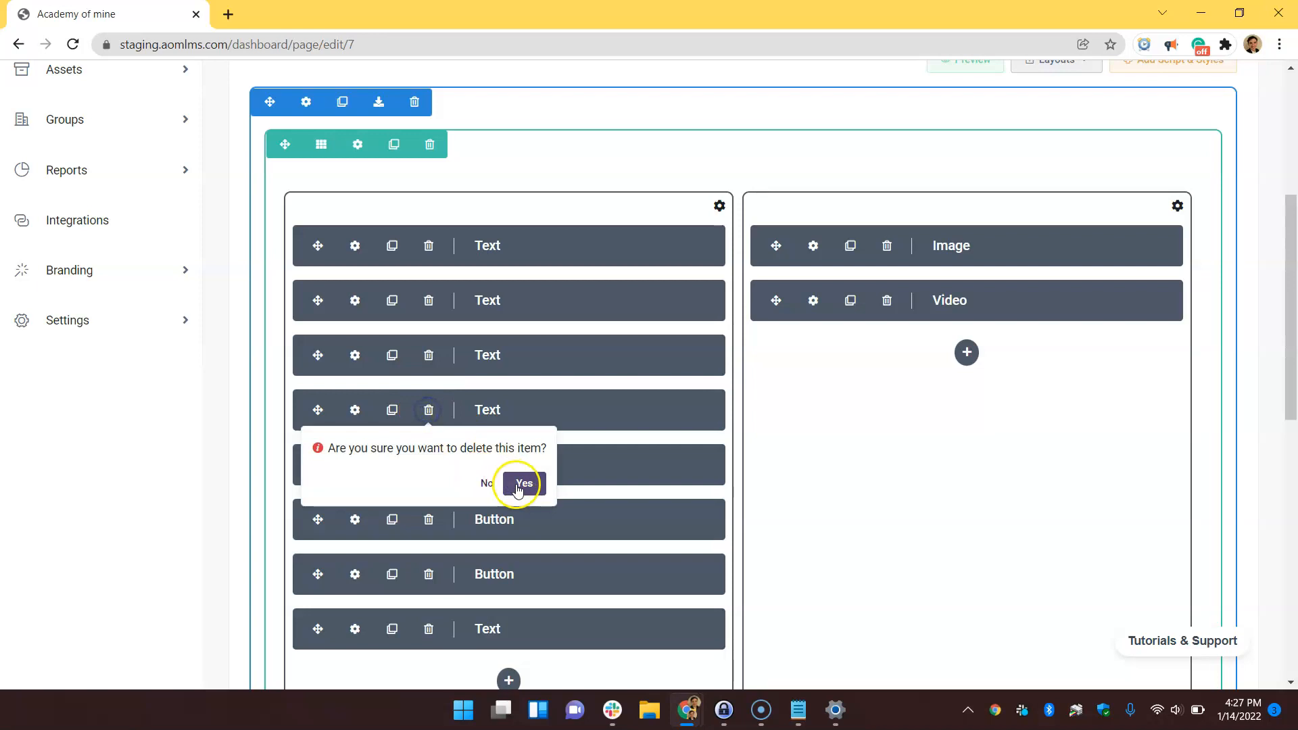
{"action": "left_click", "coordinate": [524, 482]}
Step: Move the left column's bottom text block between the image and video blocks, and start adding a block to the left column
{"action": "scroll", "coordinate": [524, 478], "scroll_direction": "down", "scroll_amount": 1}
{"action": "left_click_drag", "start_coordinate": [318, 488], "coordinate": [788, 240]}
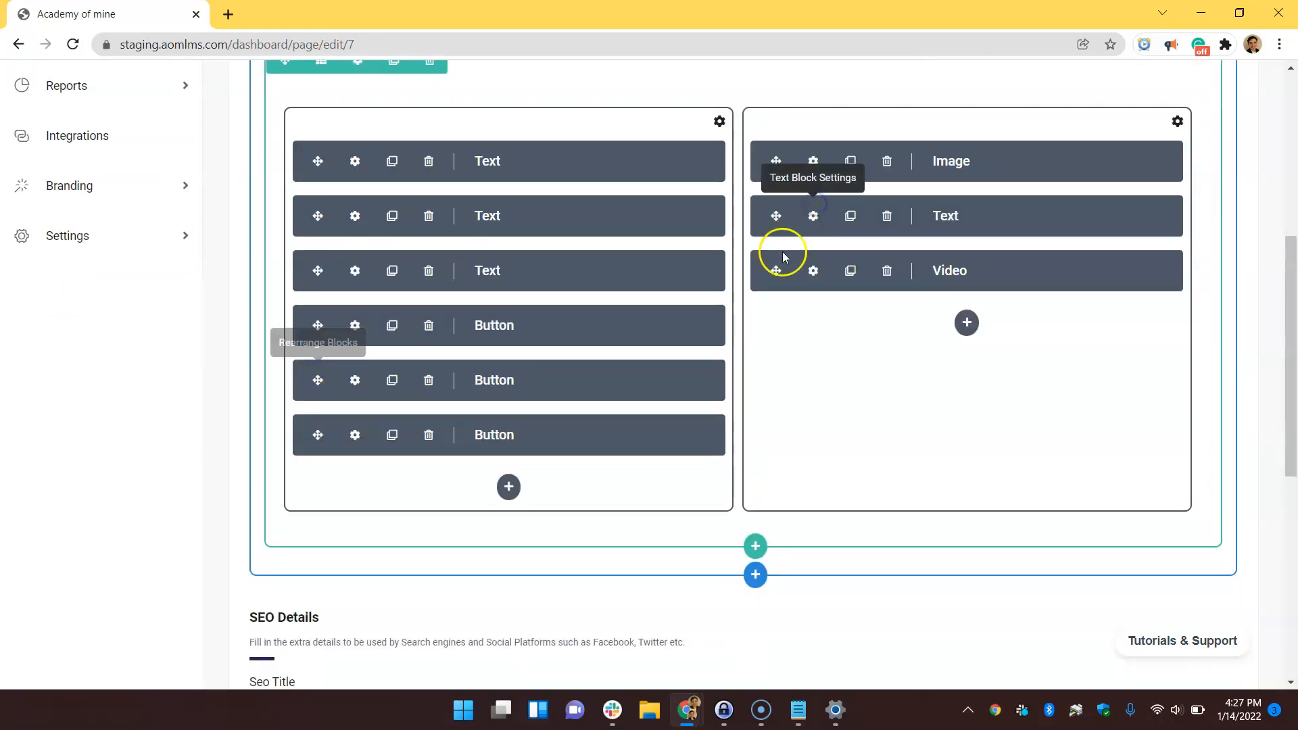
{"action": "left_click", "coordinate": [508, 487]}
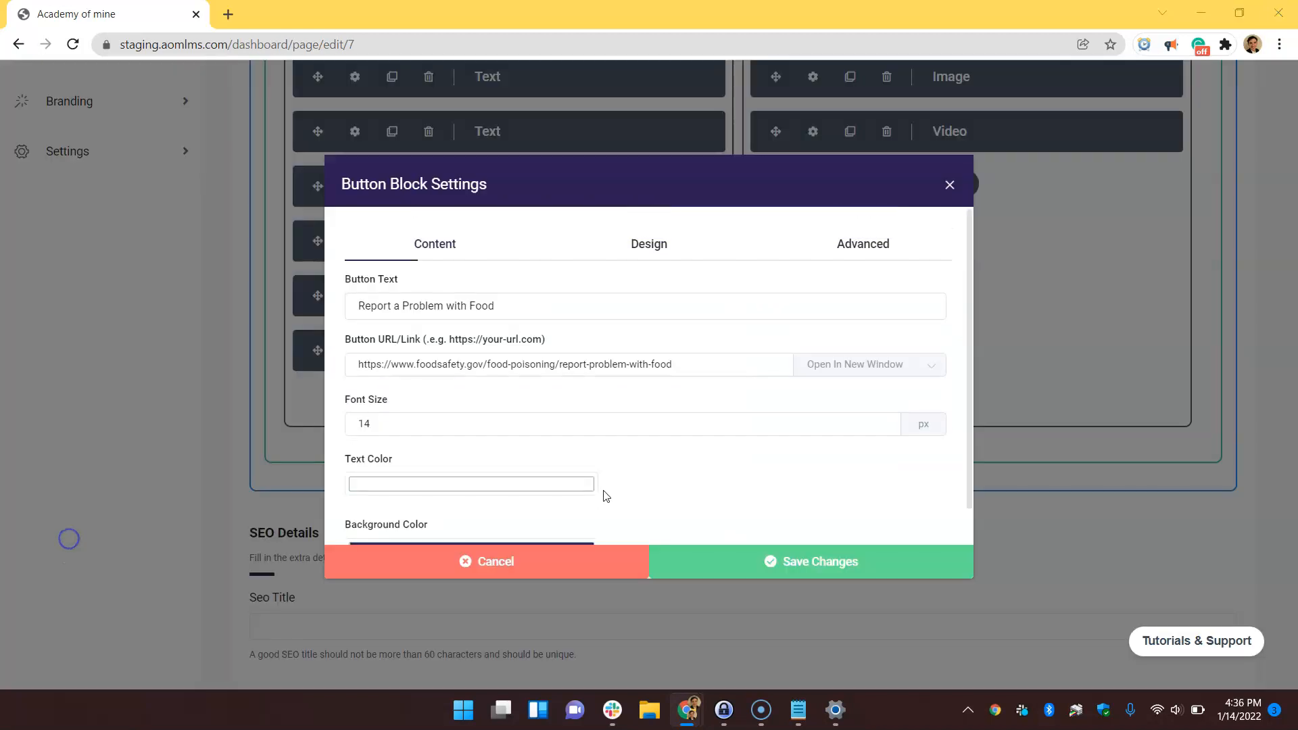
Step: Cancel the button settings, then preview the page and check the file opened by the "Cooking during Covid-19 PDF" button
{"action": "left_click", "coordinate": [547, 560]}
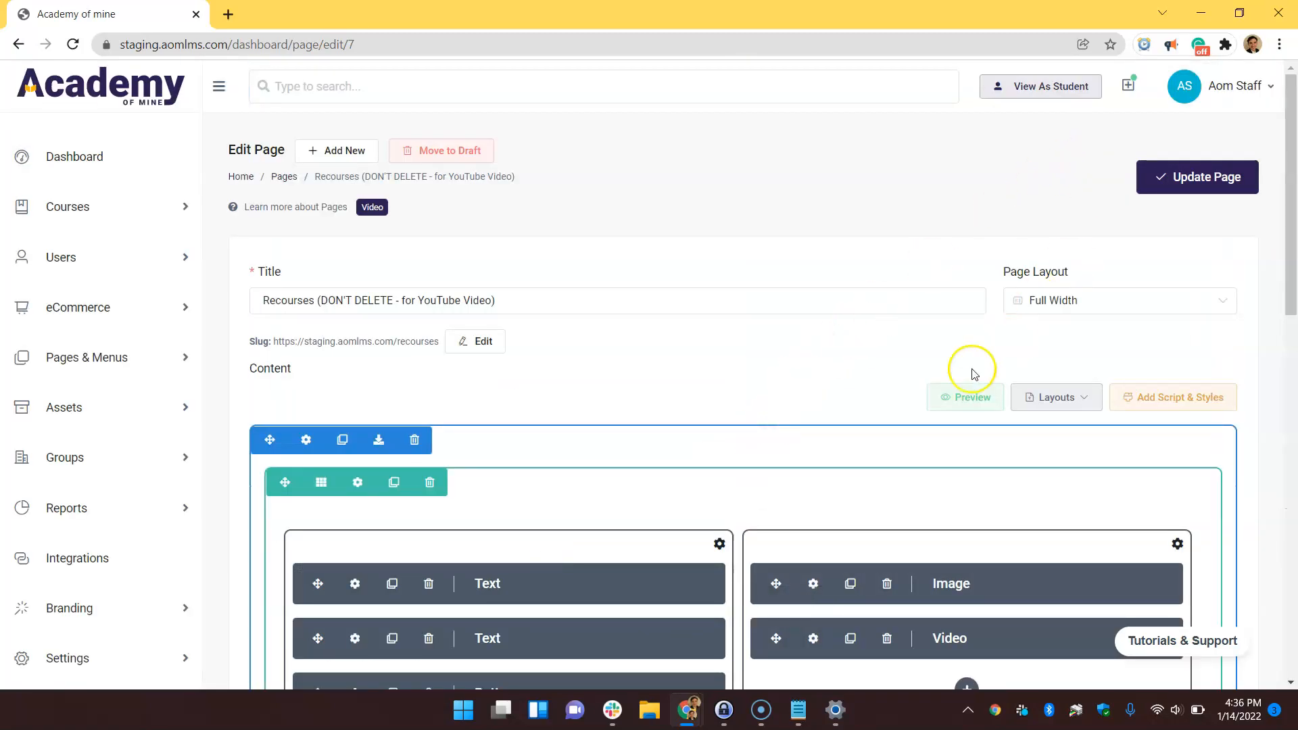
{"action": "left_click", "coordinate": [966, 397]}
{"action": "scroll", "coordinate": [487, 376], "scroll_direction": "down", "scroll_amount": 2}
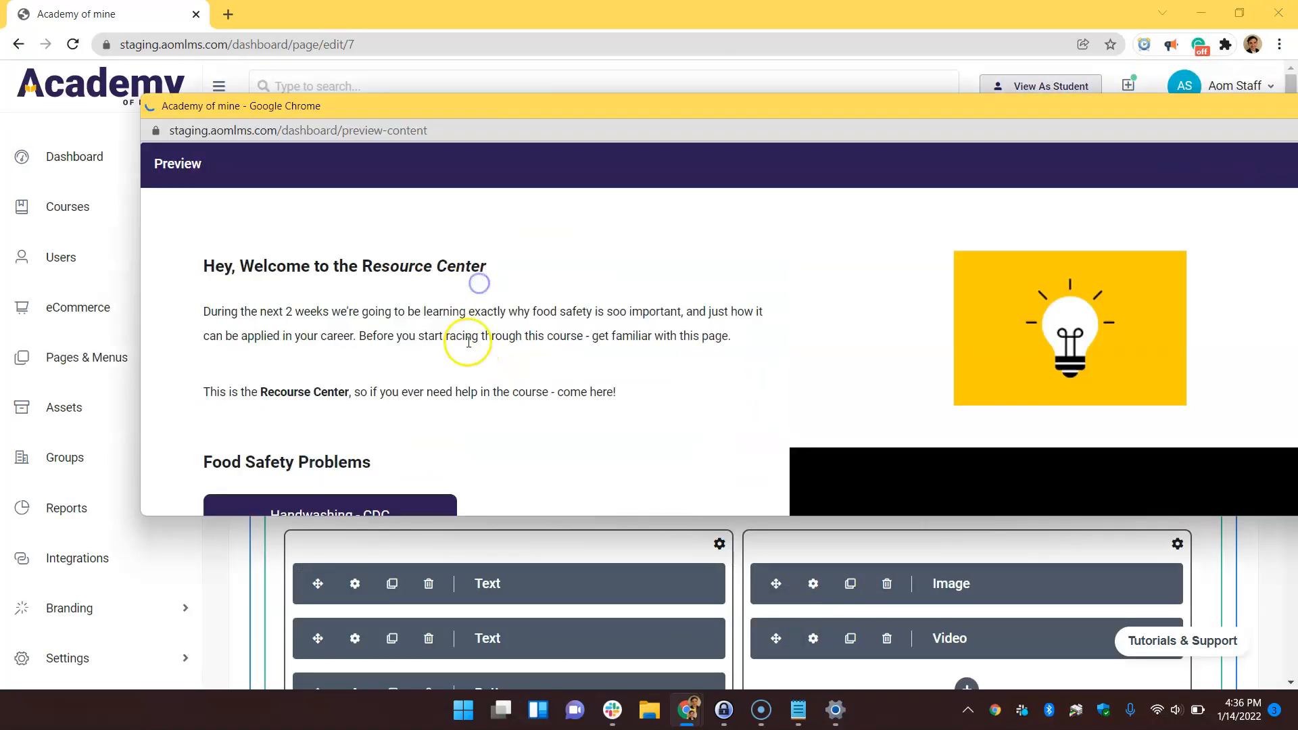
{"action": "scroll", "coordinate": [469, 341], "scroll_direction": "down", "scroll_amount": 4}
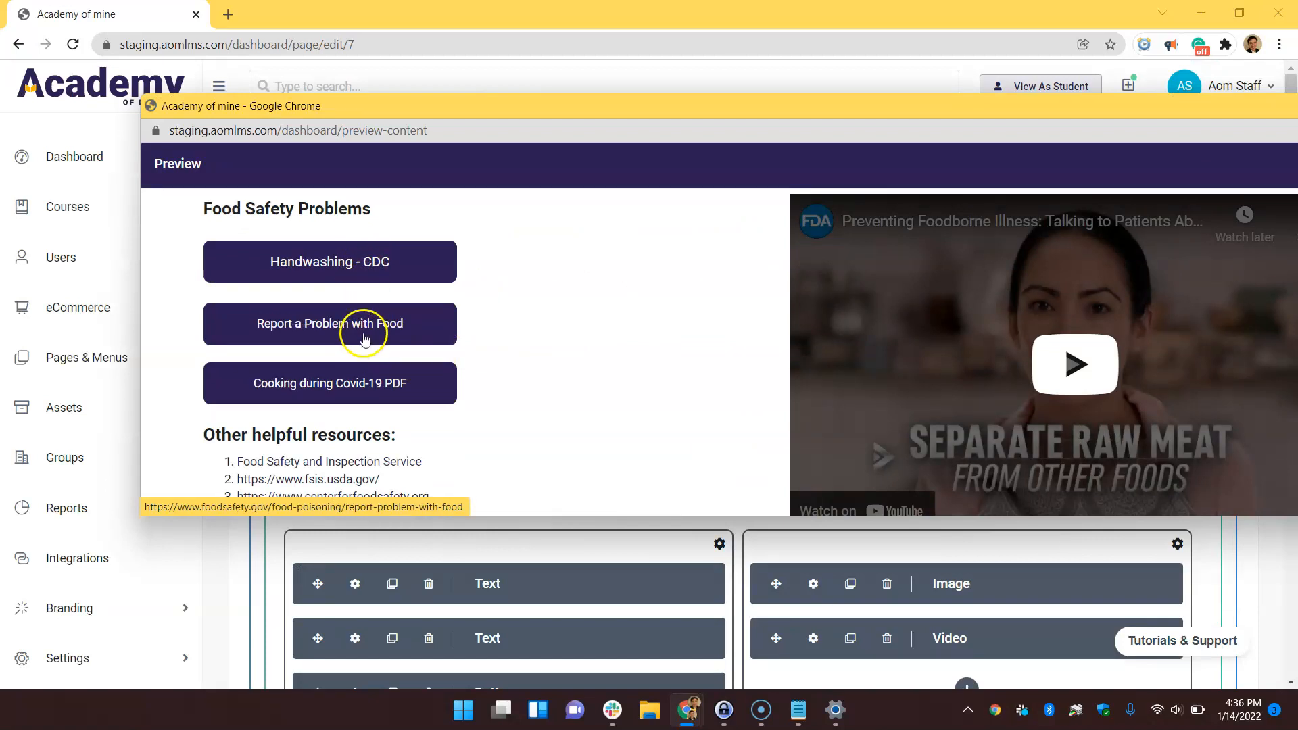
{"action": "left_click", "coordinate": [371, 384]}
{"action": "left_click", "coordinate": [312, 14]}
{"action": "left_click", "coordinate": [112, 13]}
Step: Open the first button block's settings and review its button text, URL and link window options
{"action": "scroll", "coordinate": [950, 365], "scroll_direction": "down", "scroll_amount": 4}
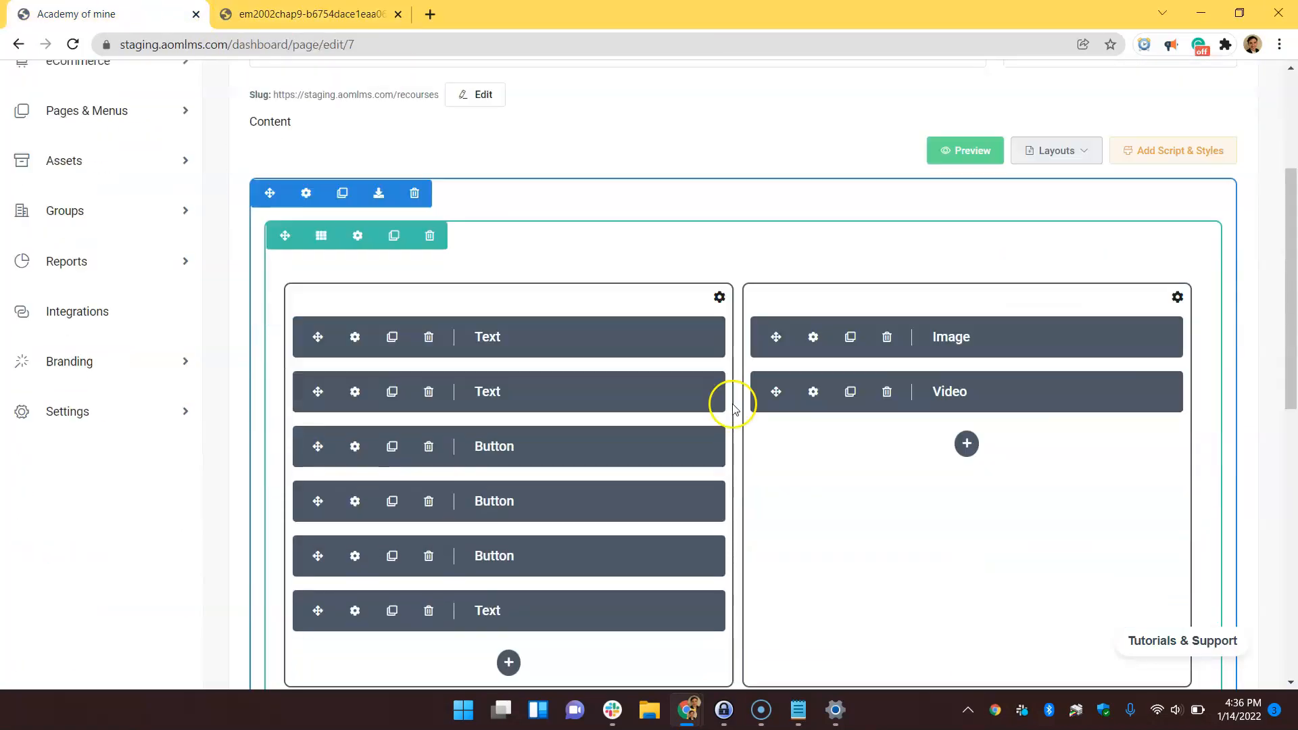
{"action": "left_click", "coordinate": [550, 446]}
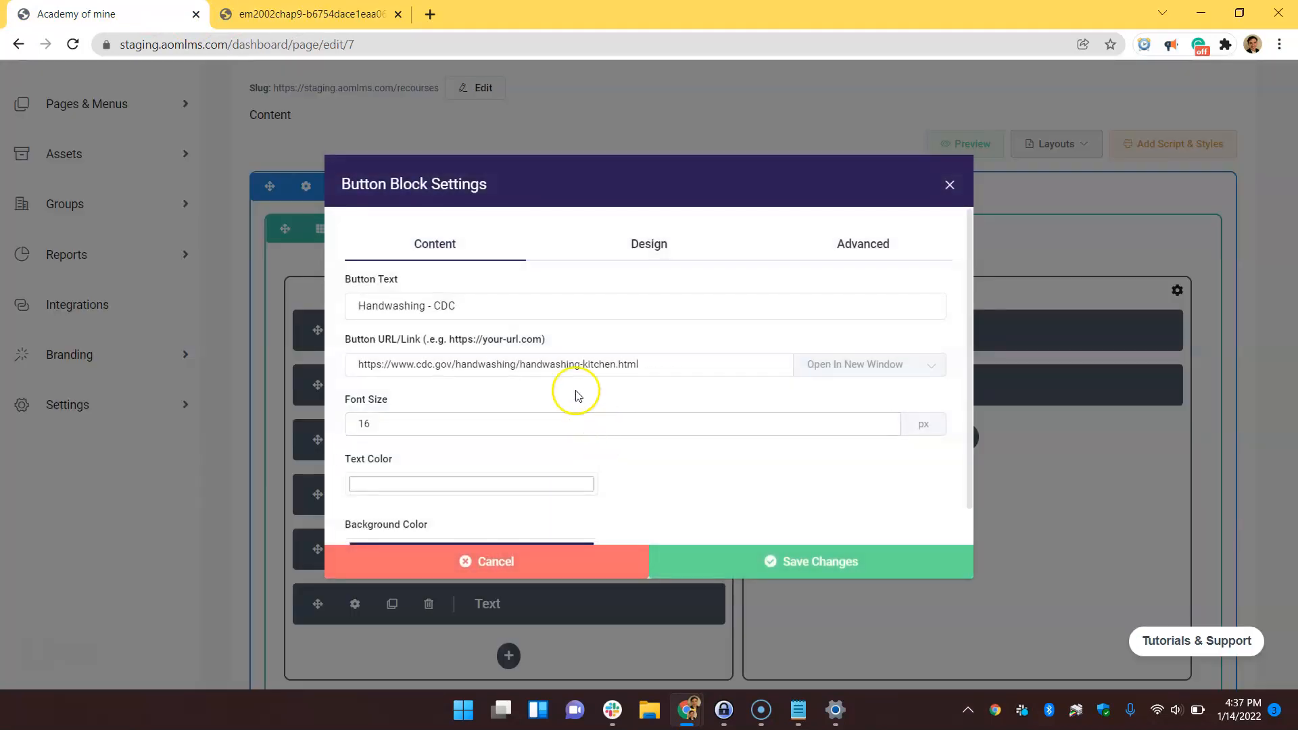
{"action": "left_click_drag", "start_coordinate": [493, 302], "coordinate": [332, 306]}
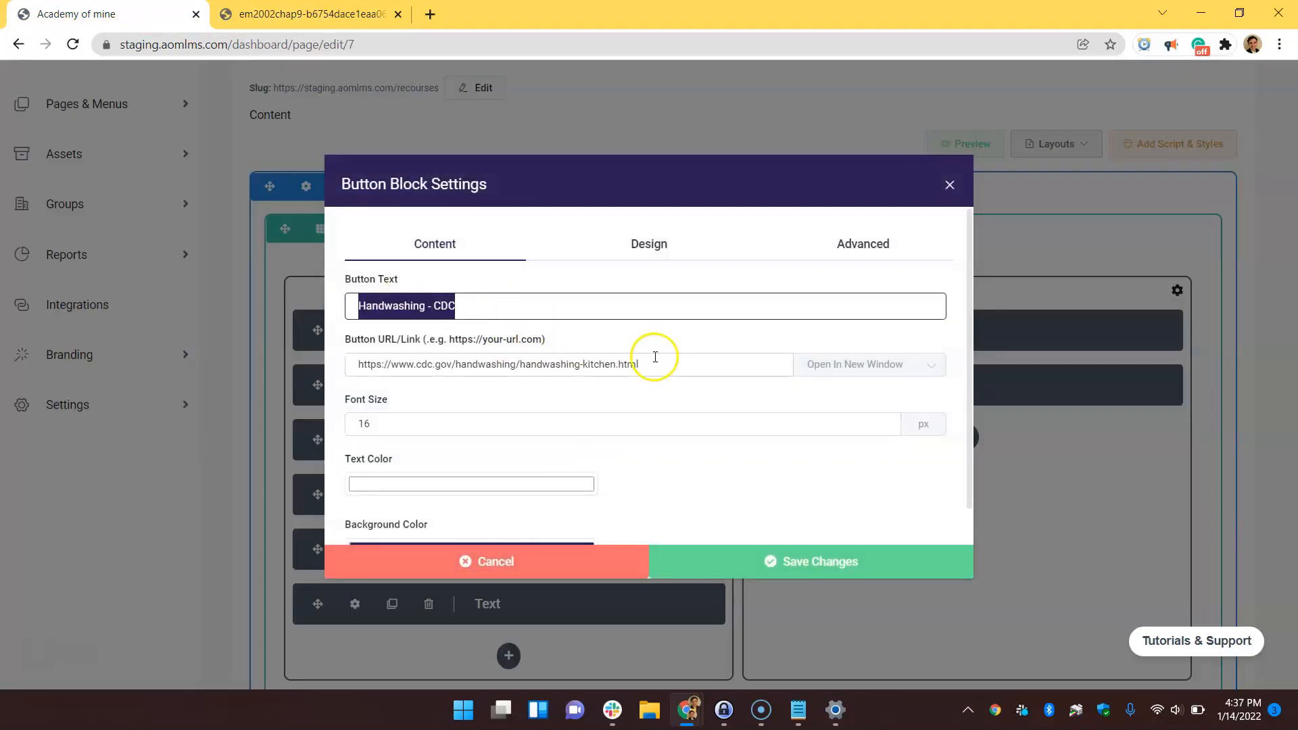
{"action": "left_click_drag", "start_coordinate": [655, 358], "coordinate": [335, 362]}
{"action": "left_click", "coordinate": [861, 365]}
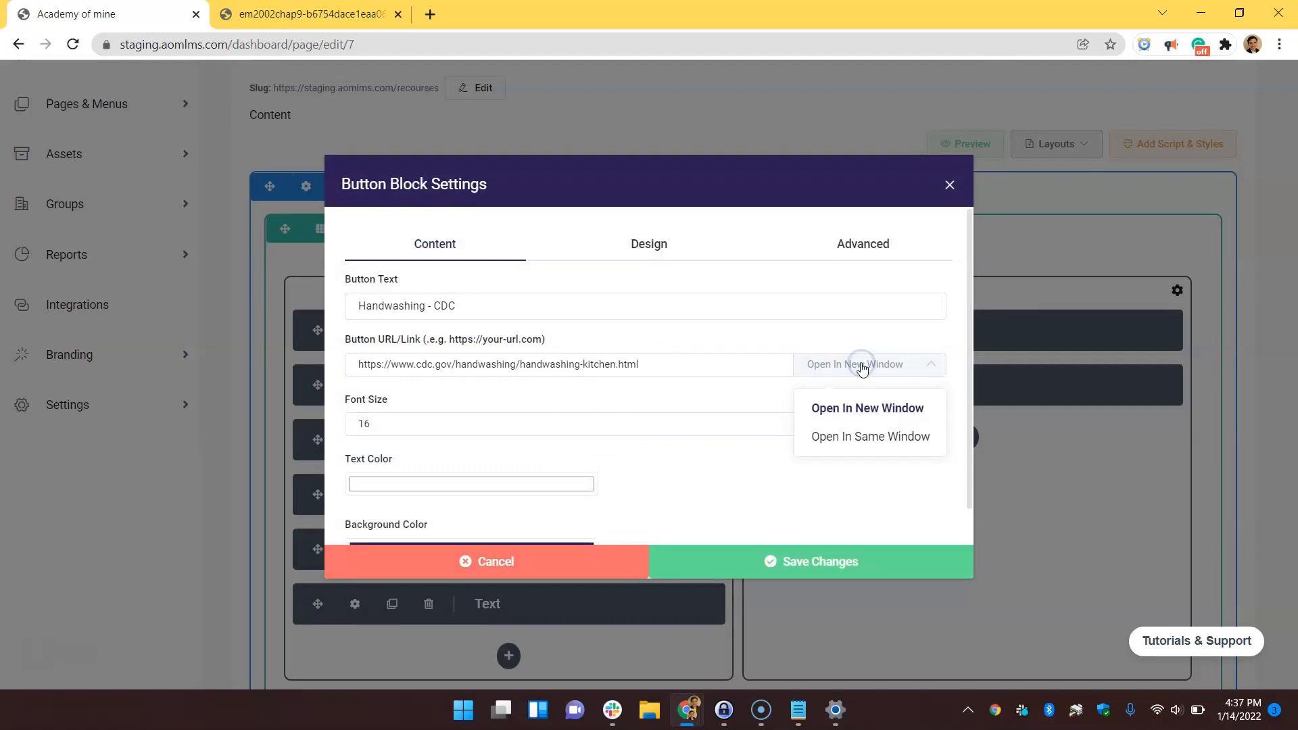
{"action": "left_click", "coordinate": [861, 366]}
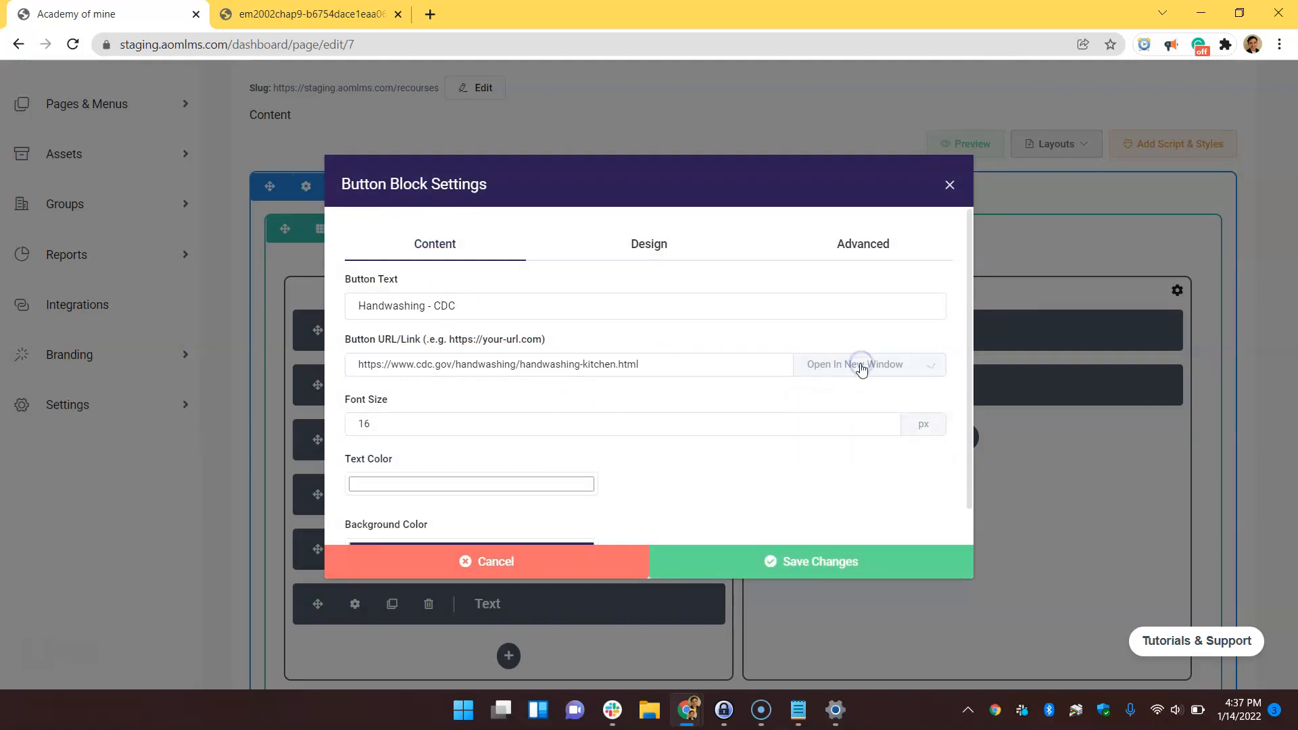
Step: Review the Handwashing - CDC button's font size, text color and background color options, and close the settings without saving
{"action": "scroll", "coordinate": [491, 413], "scroll_direction": "down", "scroll_amount": 1}
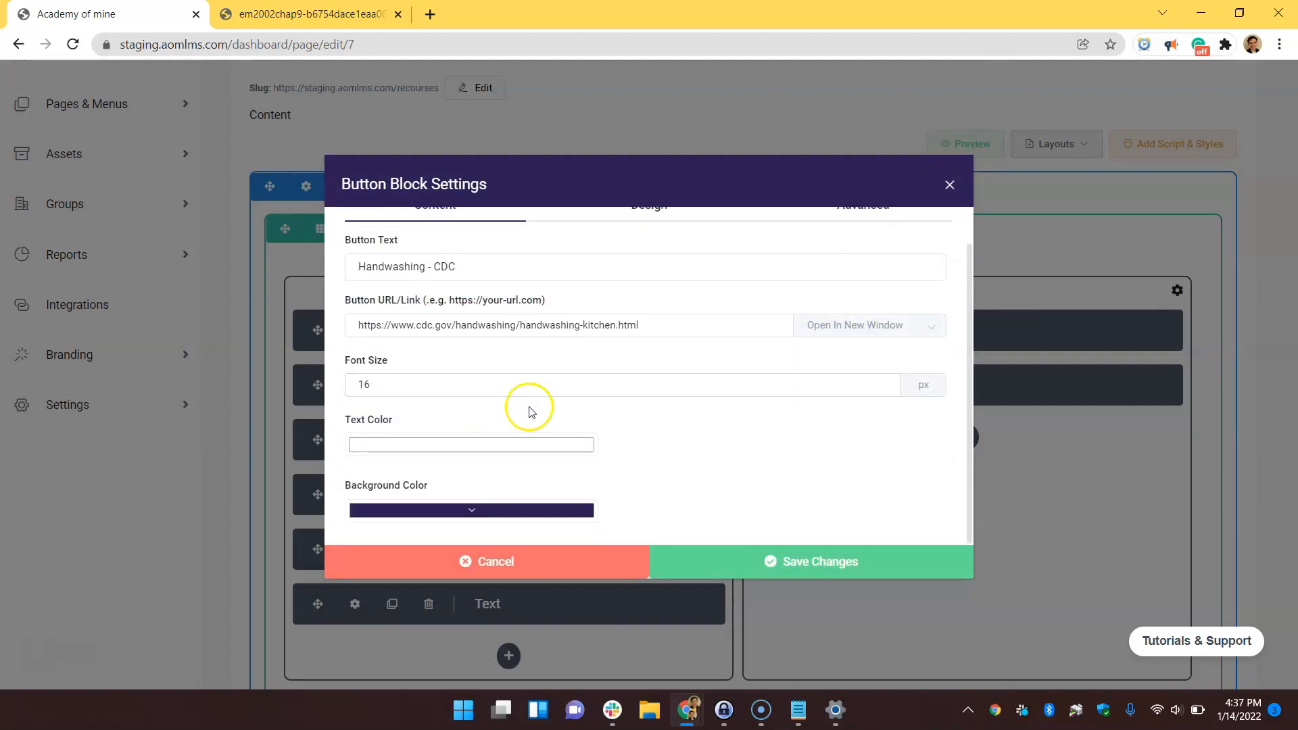
{"action": "triple_click", "coordinate": [894, 380]}
{"action": "left_click", "coordinate": [519, 445]}
{"action": "left_click", "coordinate": [670, 433]}
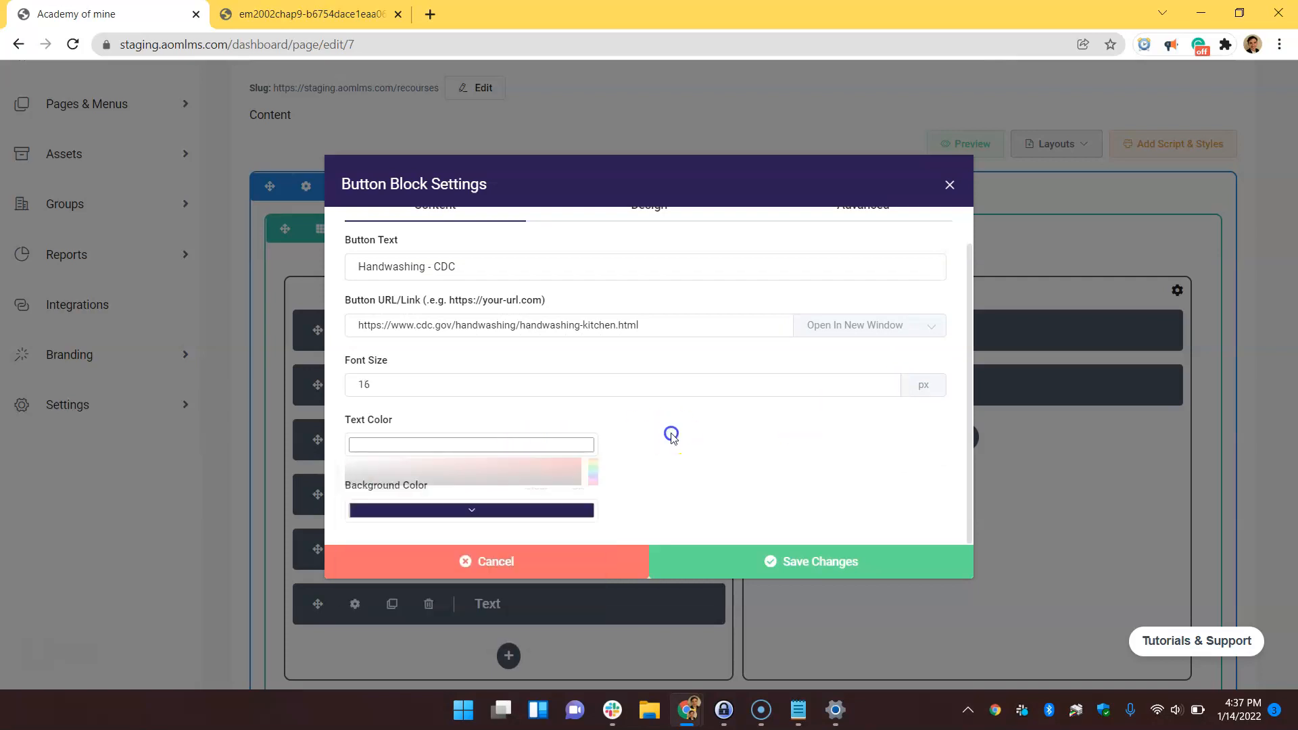
{"action": "left_click", "coordinate": [500, 509]}
{"action": "left_click", "coordinate": [659, 490]}
{"action": "left_click", "coordinate": [530, 566]}
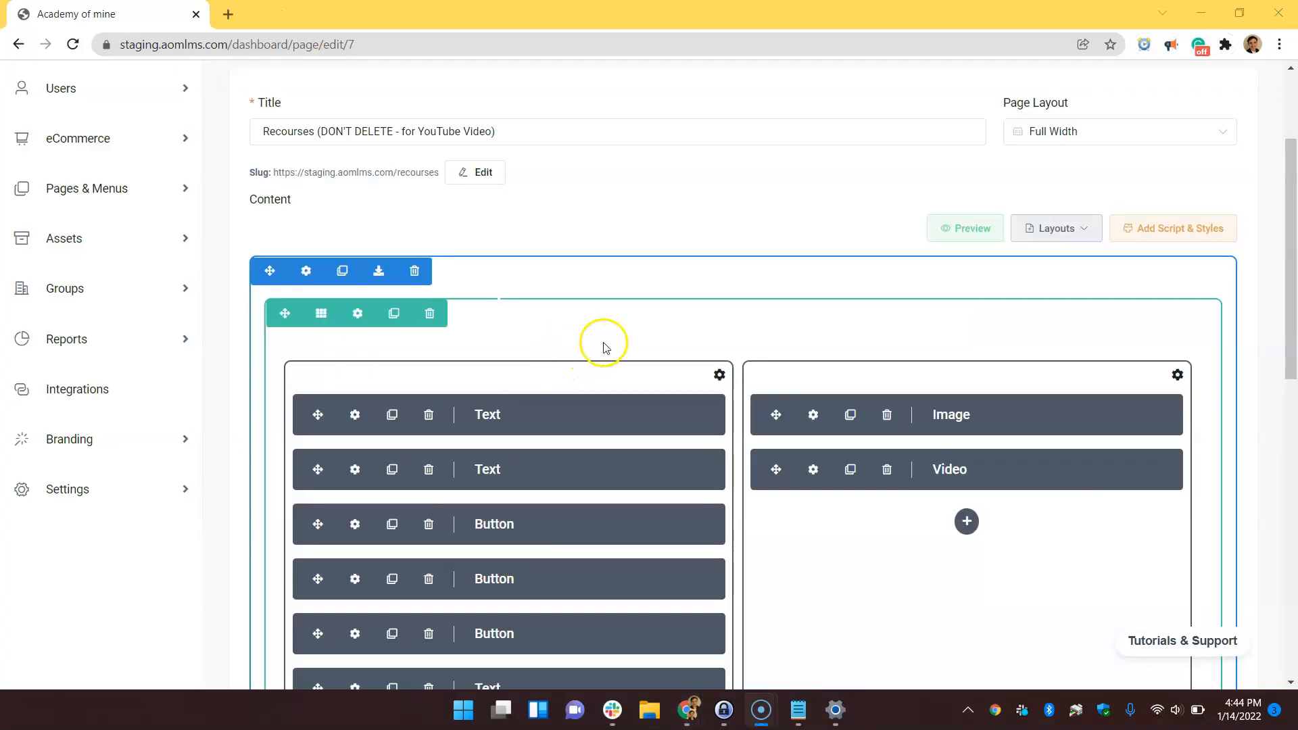
Step: Open the video block's settings to review its content options, and close them without saving
{"action": "left_click", "coordinate": [1009, 472]}
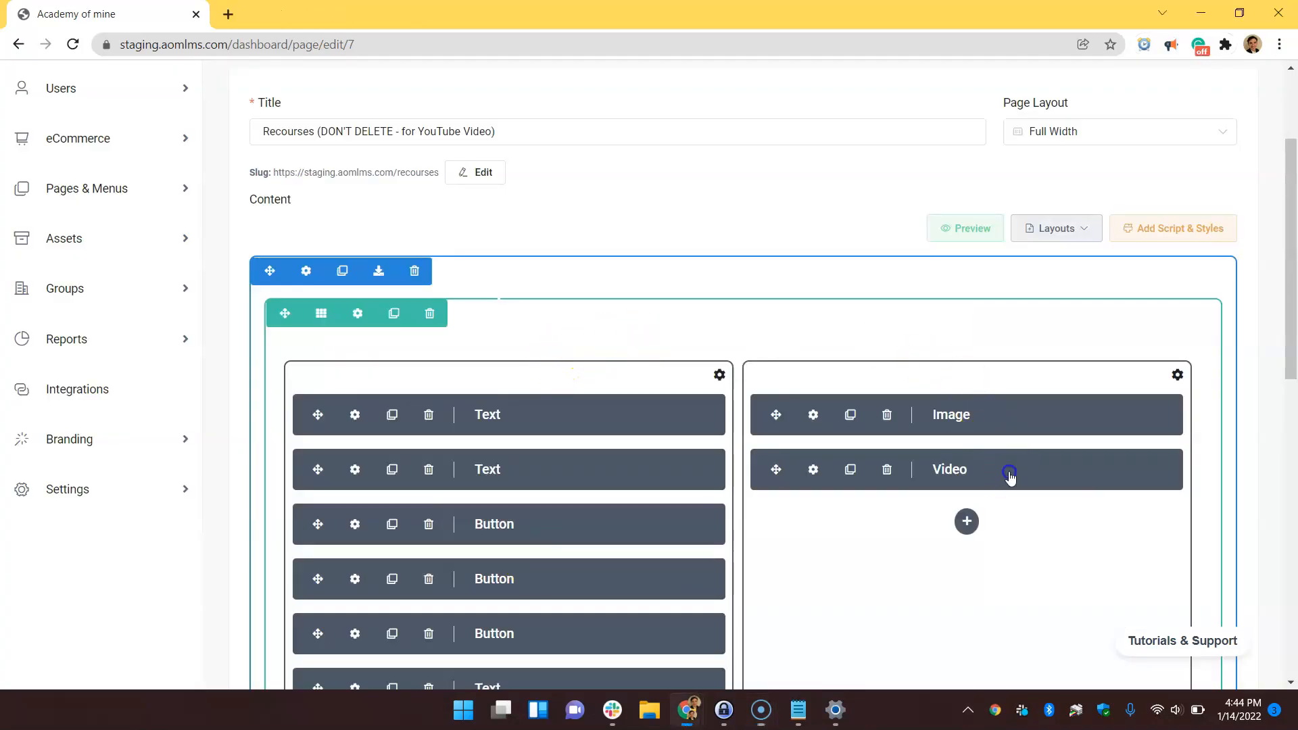
{"action": "double_click", "coordinate": [1009, 472]}
{"action": "left_click", "coordinate": [651, 277]}
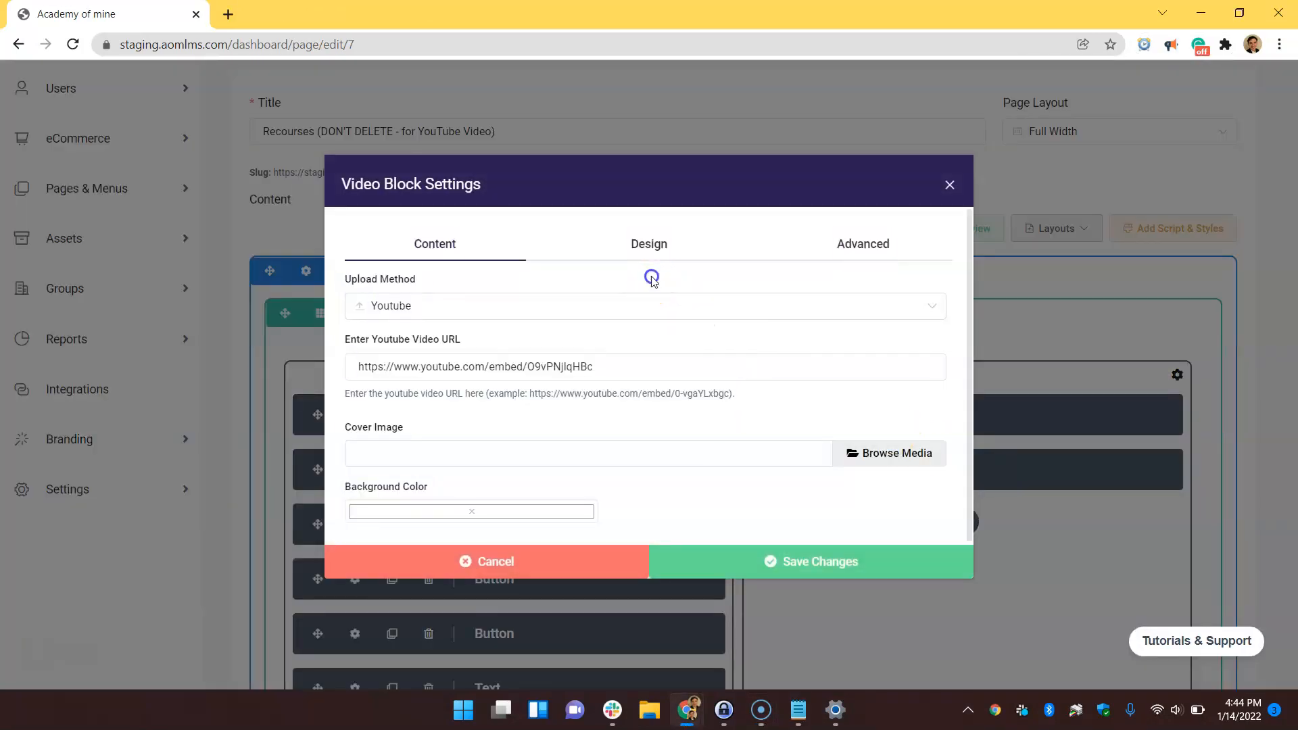
{"action": "left_click", "coordinate": [581, 562]}
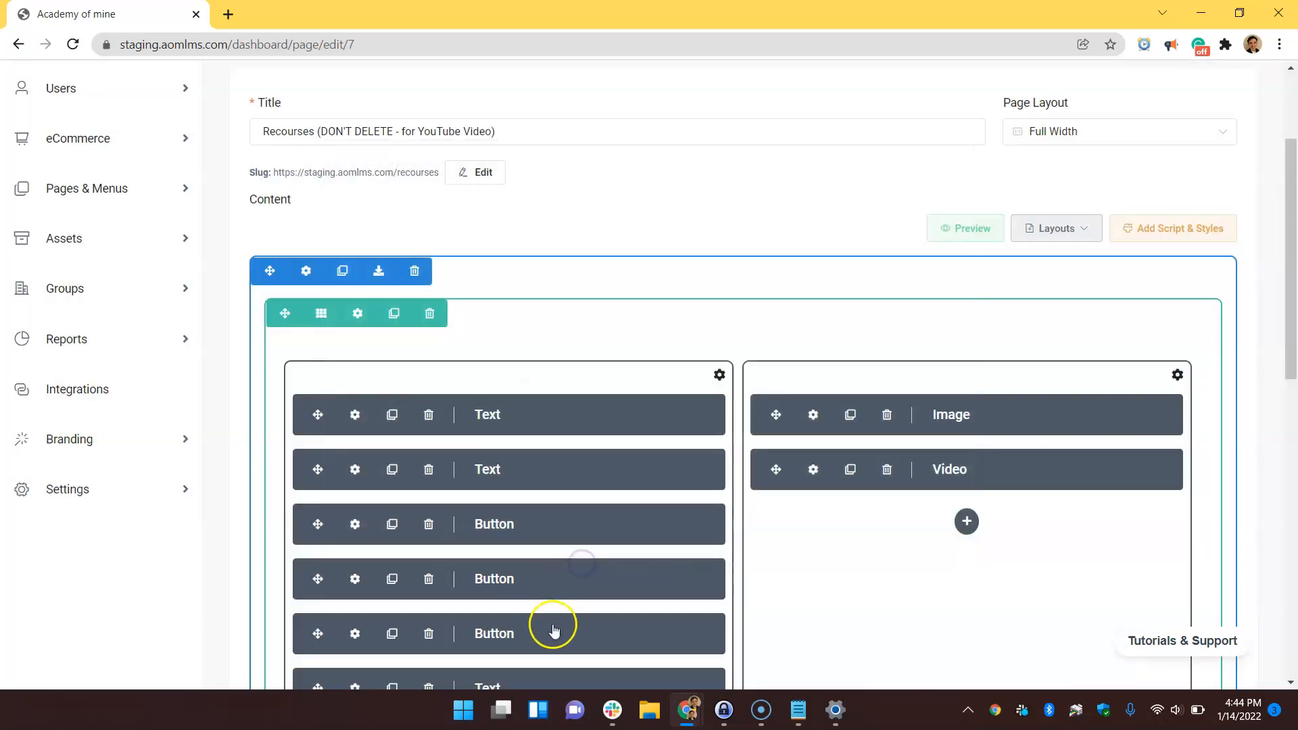
Step: Open the third button block's design settings and review its spacing, alignment and border options
{"action": "double_click", "coordinate": [553, 628]}
{"action": "left_click", "coordinate": [627, 253]}
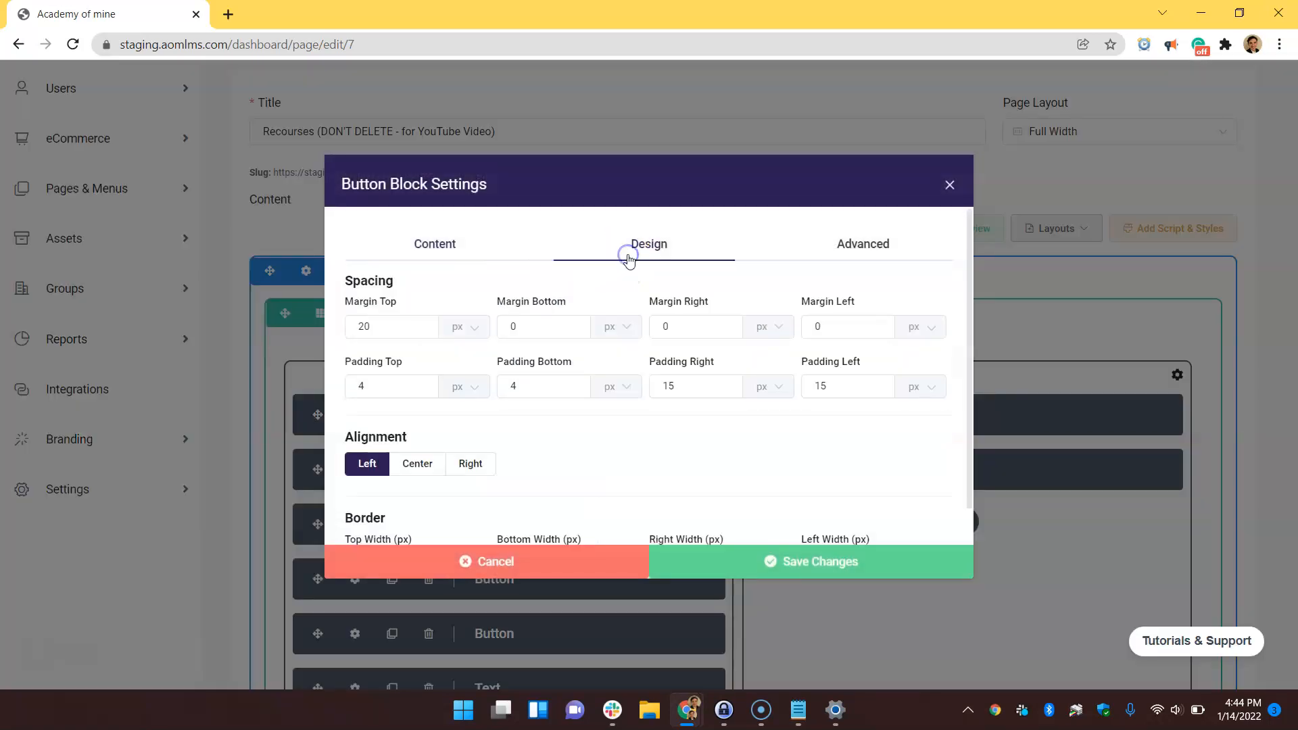
{"action": "scroll", "coordinate": [687, 452], "scroll_direction": "down", "scroll_amount": 1}
{"action": "scroll", "coordinate": [676, 443], "scroll_direction": "up", "scroll_amount": 1}
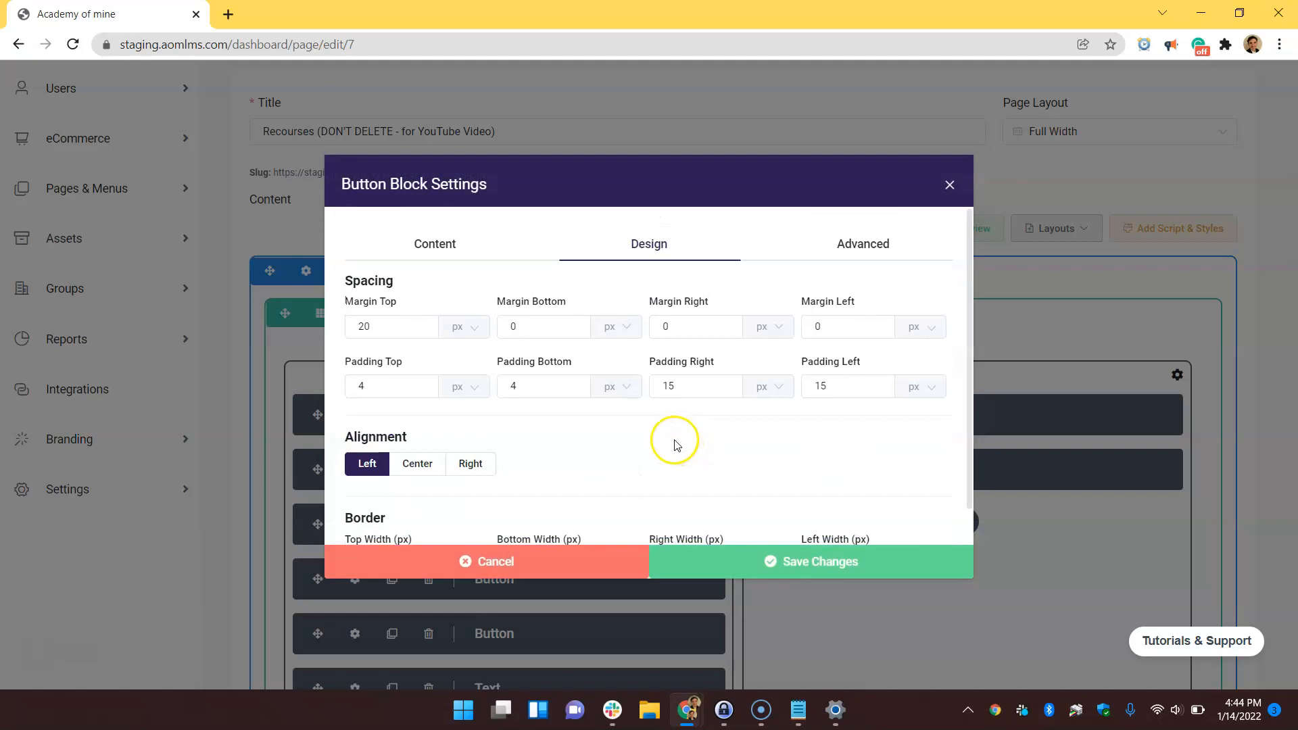
{"action": "scroll", "coordinate": [648, 419], "scroll_direction": "down", "scroll_amount": 1}
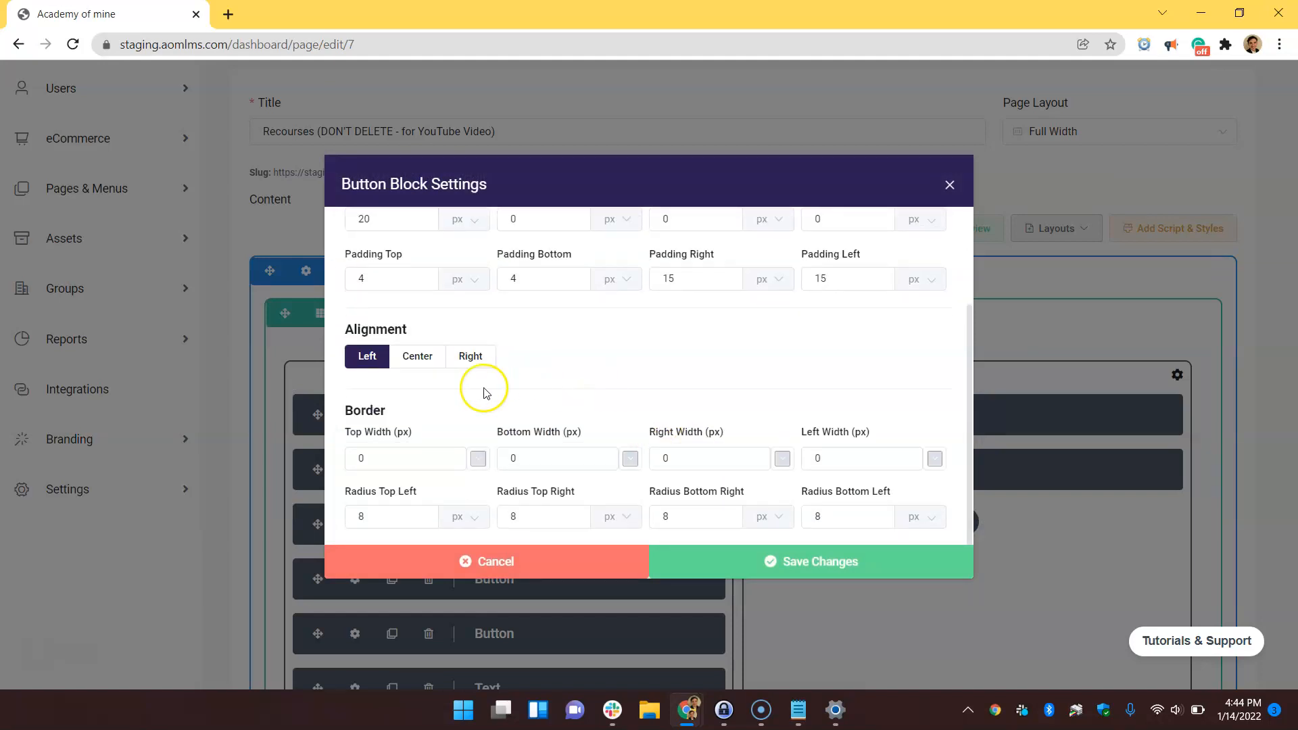
{"action": "scroll", "coordinate": [516, 381], "scroll_direction": "up", "scroll_amount": 2}
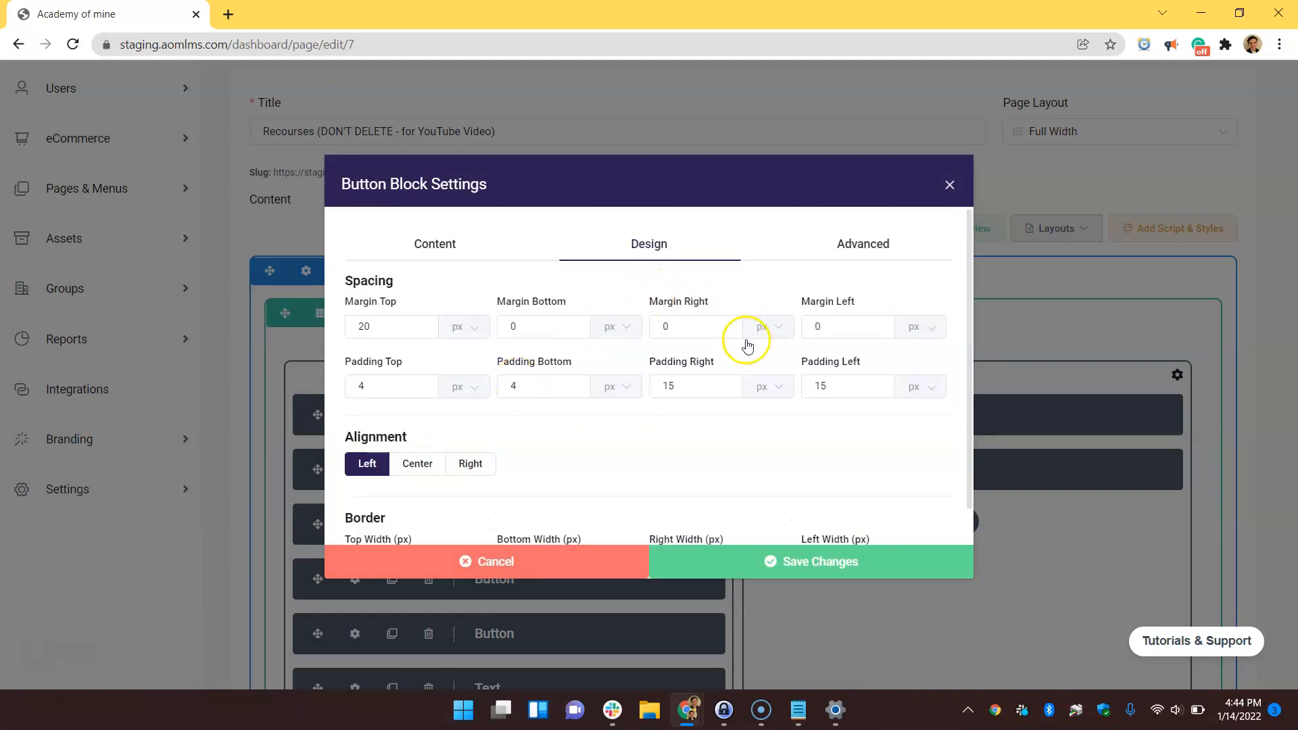
Step: Try the center and right alignments for the button block, return it to left alignment, and save the block settings
{"action": "scroll", "coordinate": [746, 345], "scroll_direction": "down", "scroll_amount": 2}
{"action": "left_click", "coordinate": [419, 355]}
{"action": "left_click", "coordinate": [464, 364]}
{"action": "left_click", "coordinate": [407, 363]}
{"action": "left_click", "coordinate": [380, 360]}
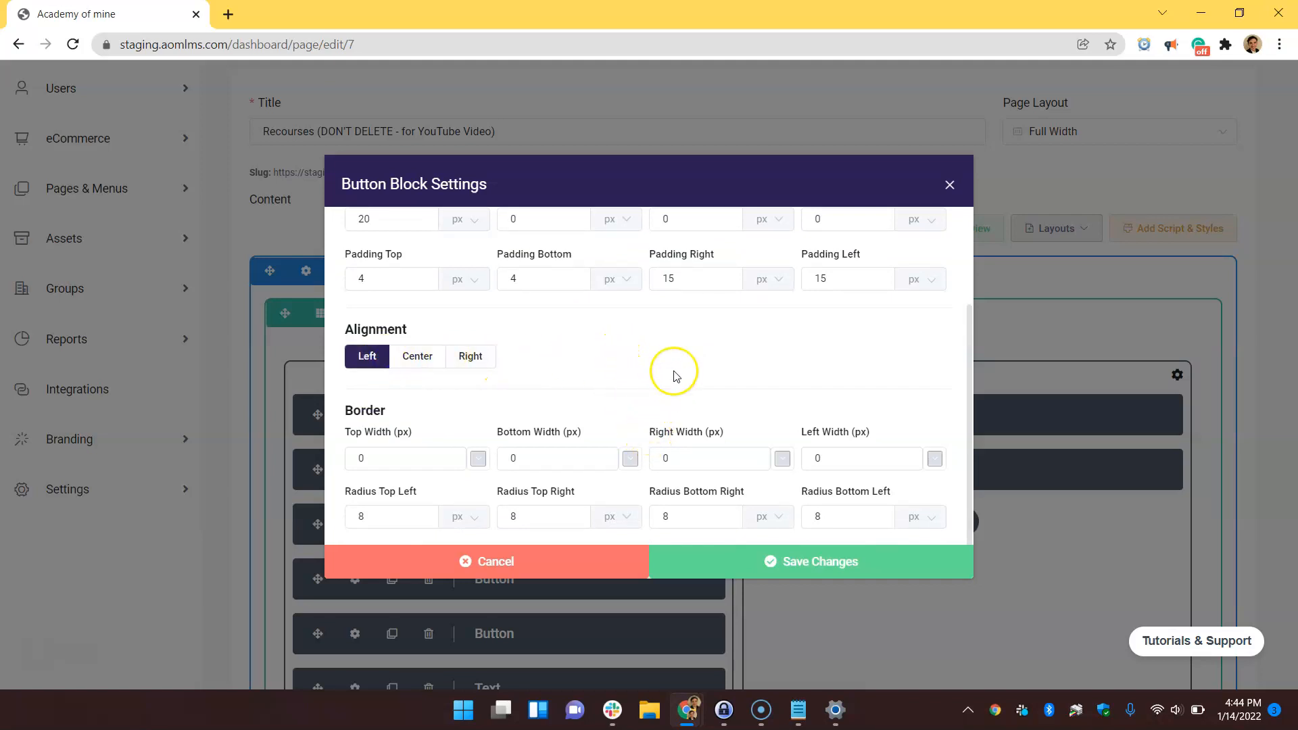
{"action": "scroll", "coordinate": [674, 376], "scroll_direction": "up", "scroll_amount": 2}
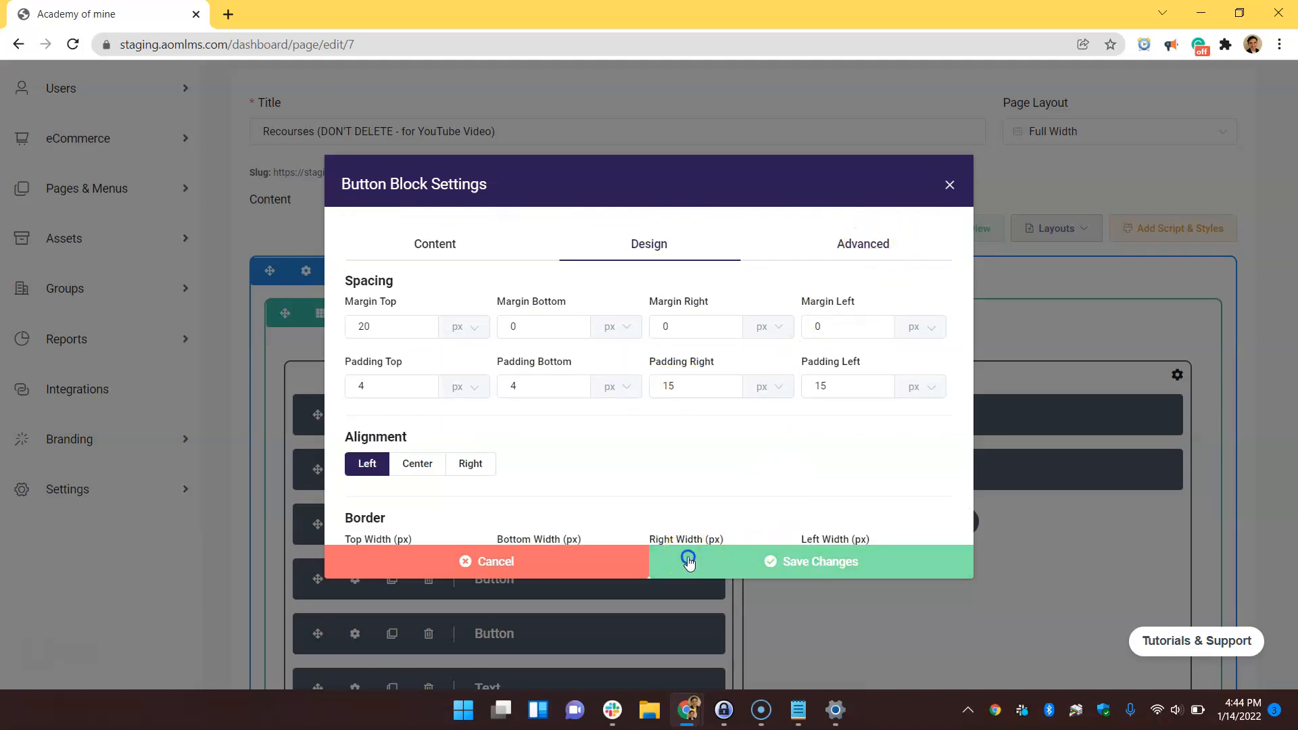
{"action": "left_click", "coordinate": [688, 561]}
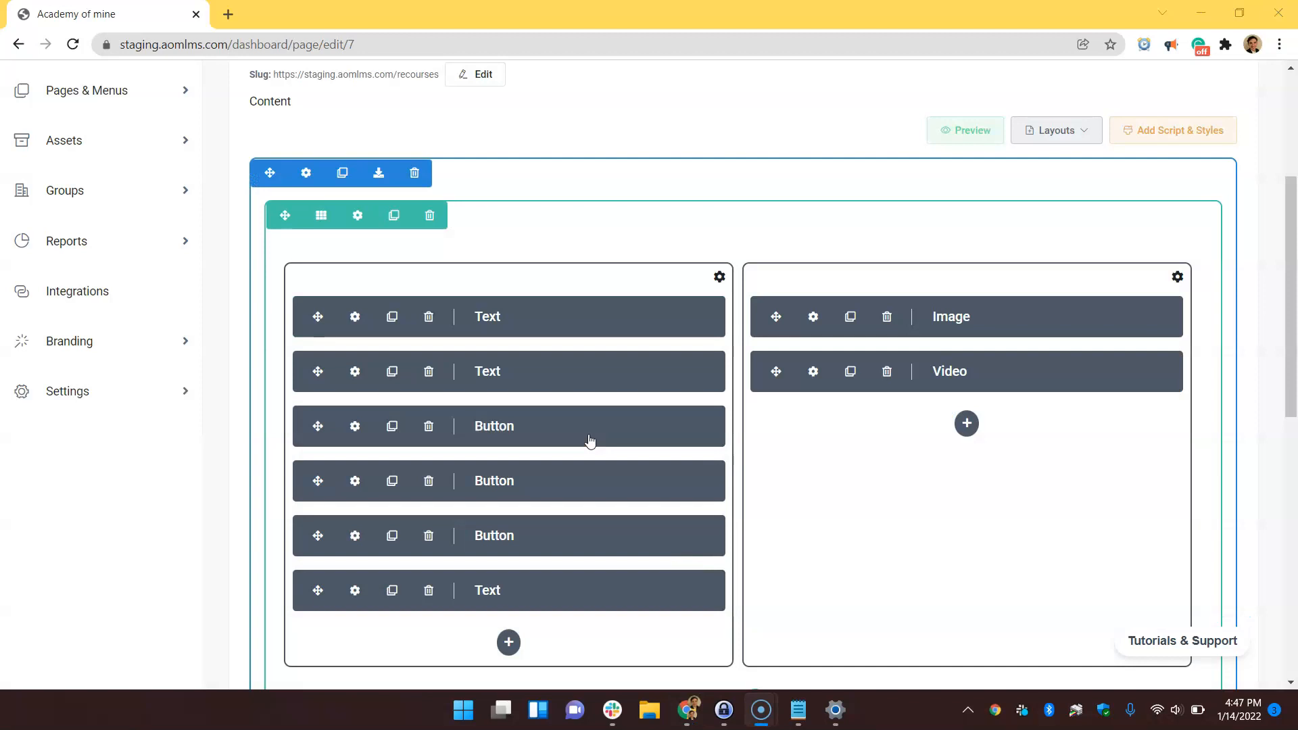
Step: Add a Checkout block to the end of the first column and choose another block type to add below it
{"action": "scroll", "coordinate": [589, 441], "scroll_direction": "down", "scroll_amount": 4}
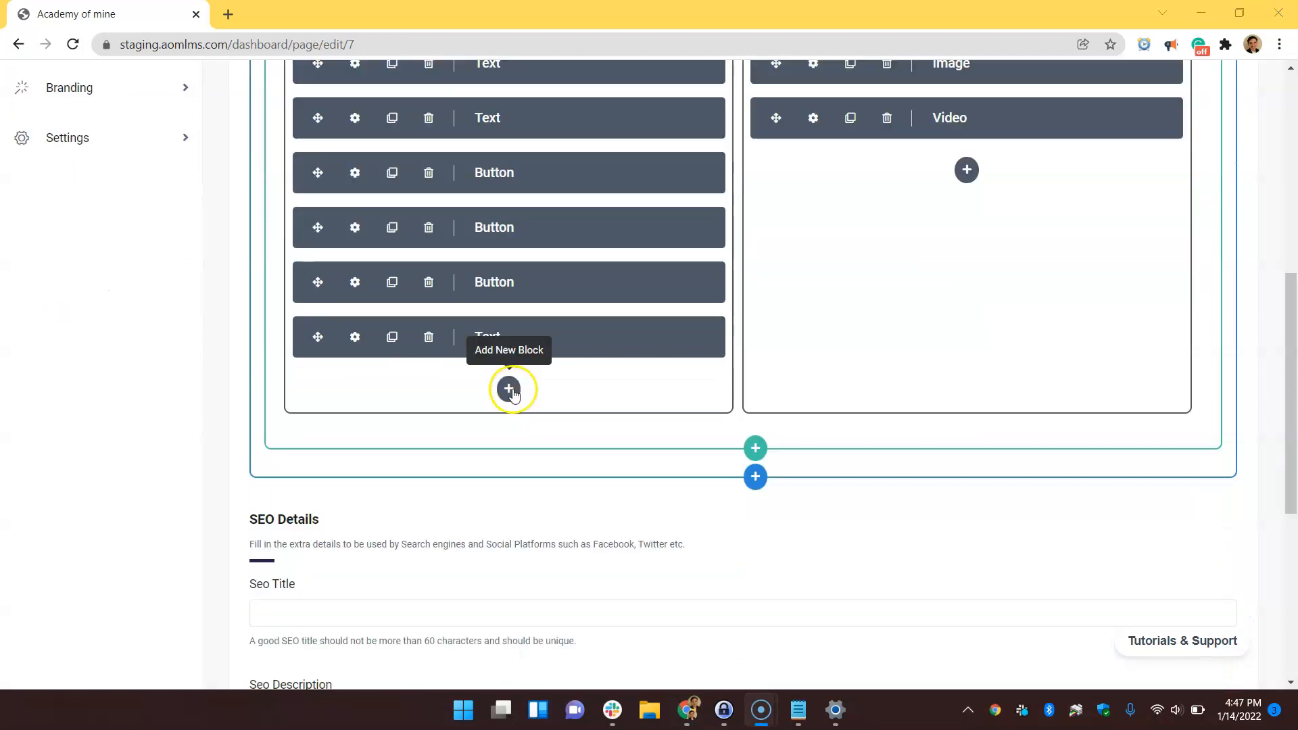
{"action": "left_click", "coordinate": [508, 388]}
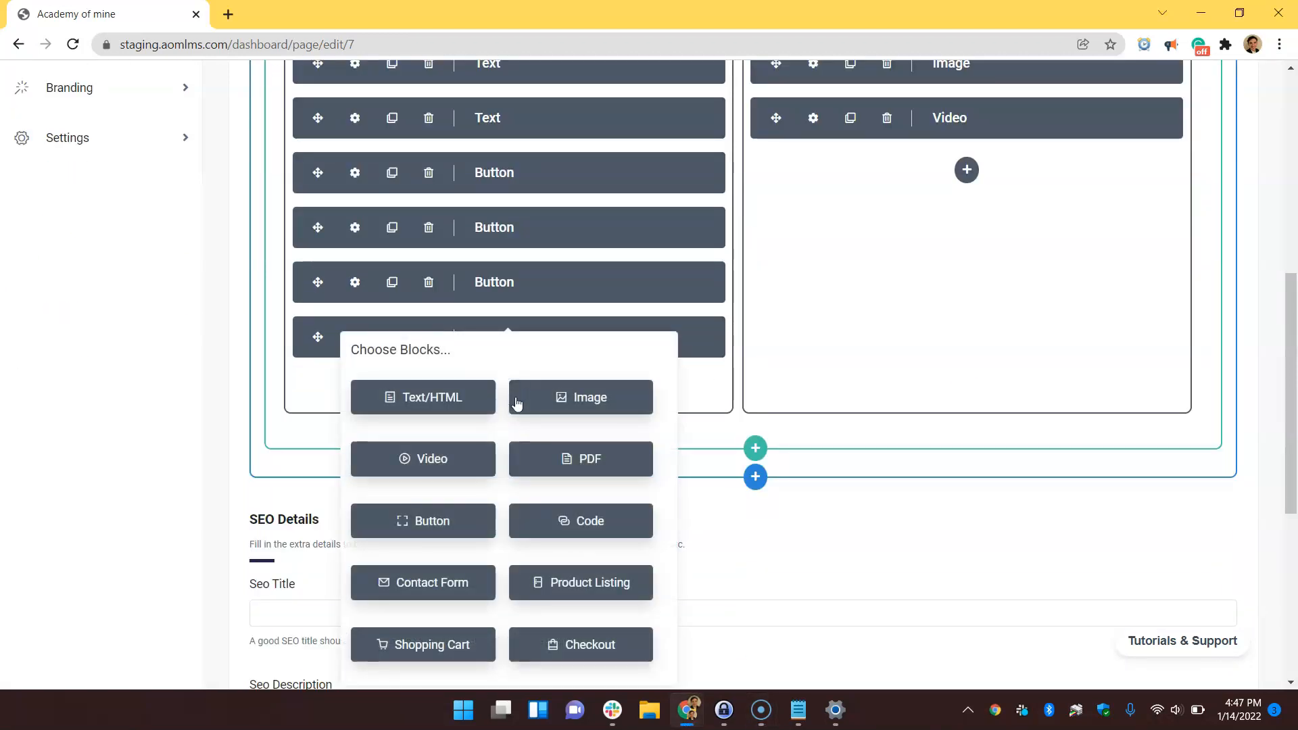
{"action": "scroll", "coordinate": [513, 440], "scroll_direction": "down", "scroll_amount": 1}
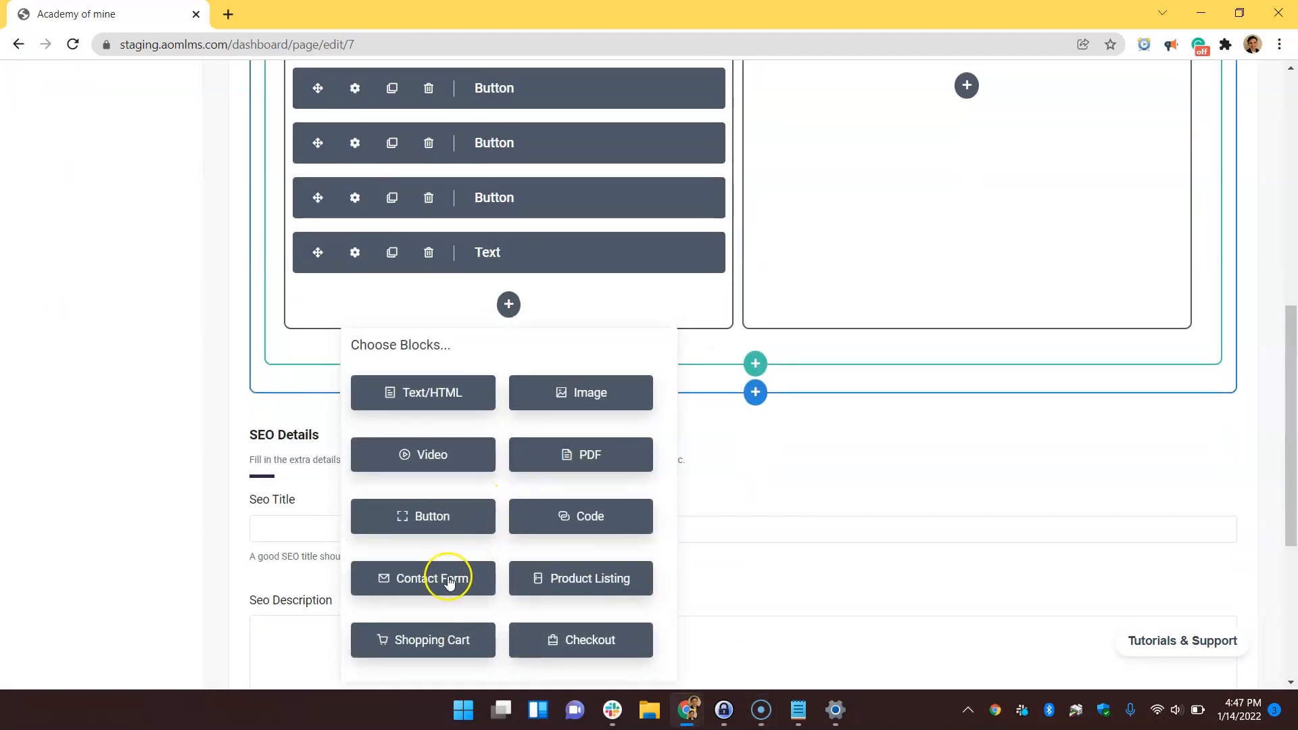
{"action": "left_click", "coordinate": [576, 640]}
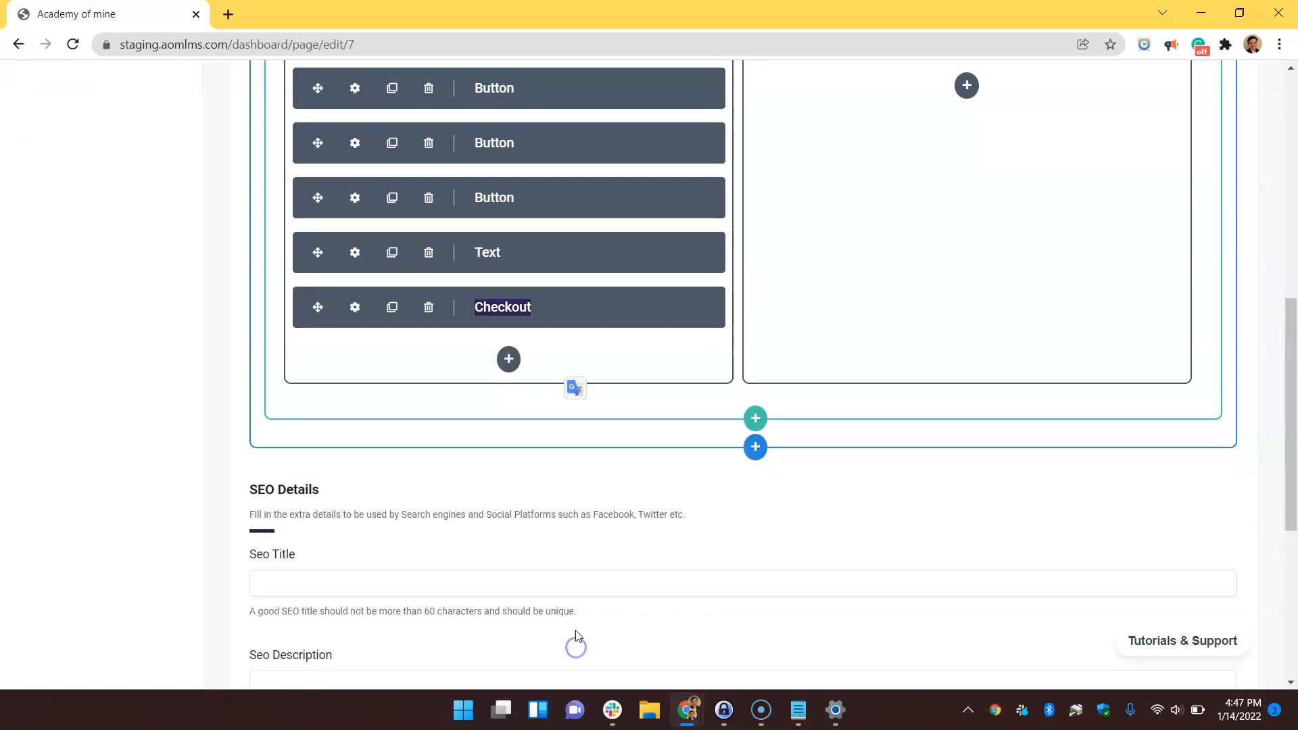
{"action": "left_click", "coordinate": [508, 358]}
{"action": "left_click", "coordinate": [599, 521]}
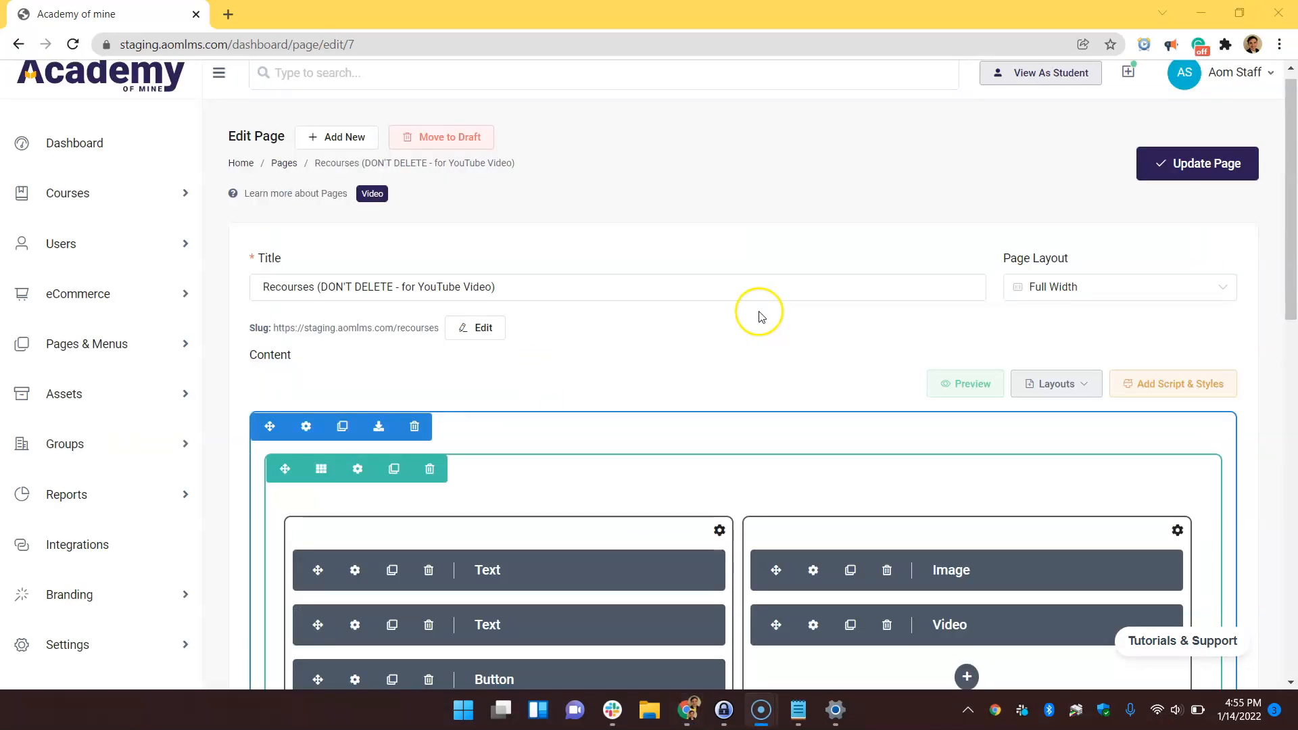
Step: Update the Recourses page to save its content
{"action": "scroll", "coordinate": [755, 312], "scroll_direction": "down", "scroll_amount": 3}
{"action": "scroll", "coordinate": [764, 321], "scroll_direction": "down", "scroll_amount": 10}
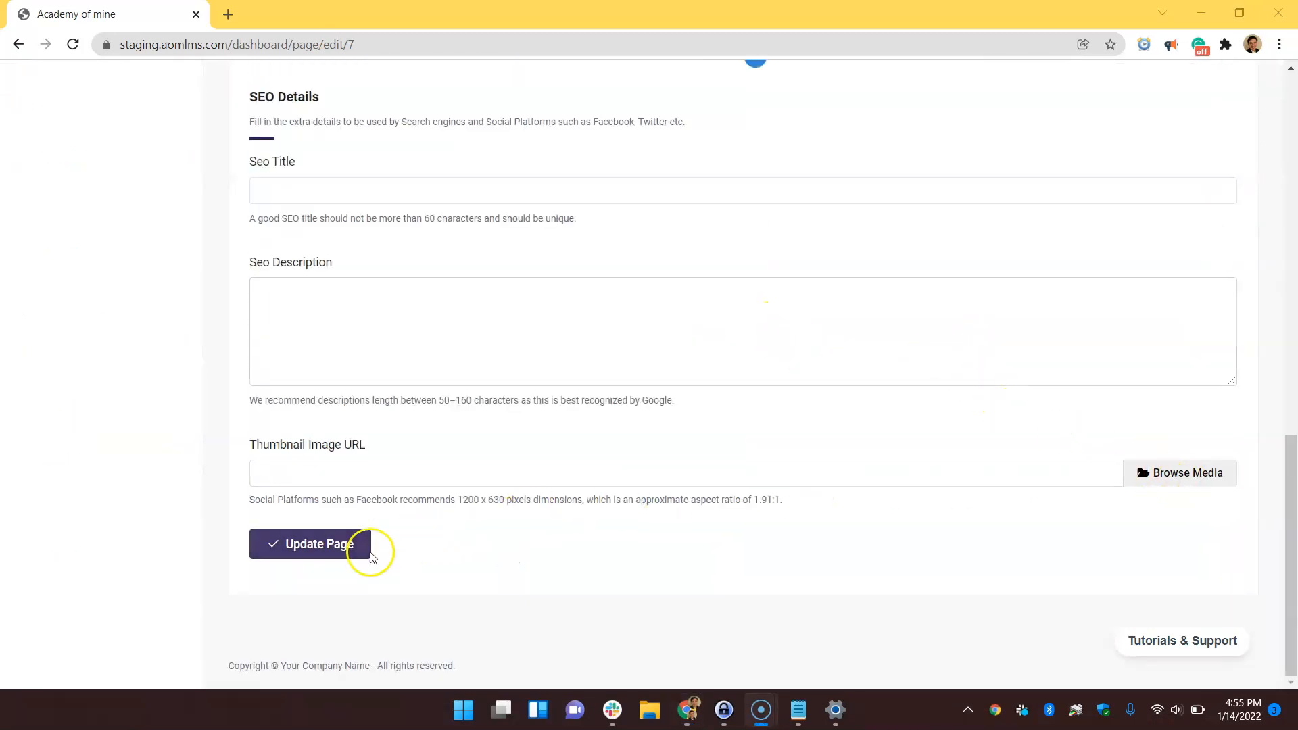
{"action": "left_click", "coordinate": [329, 556]}
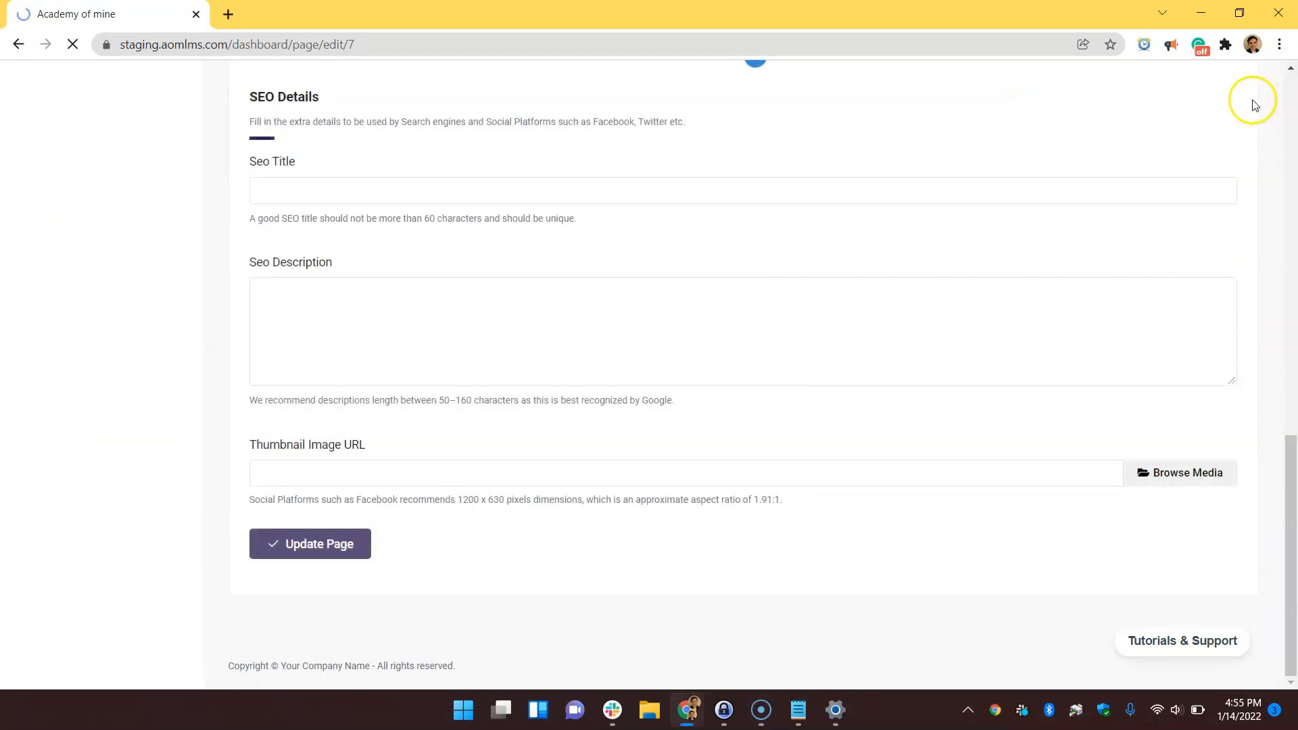
{"action": "scroll", "coordinate": [174, 367], "scroll_direction": "up", "scroll_amount": 5}
{"action": "scroll", "coordinate": [173, 367], "scroll_direction": "up", "scroll_amount": 6}
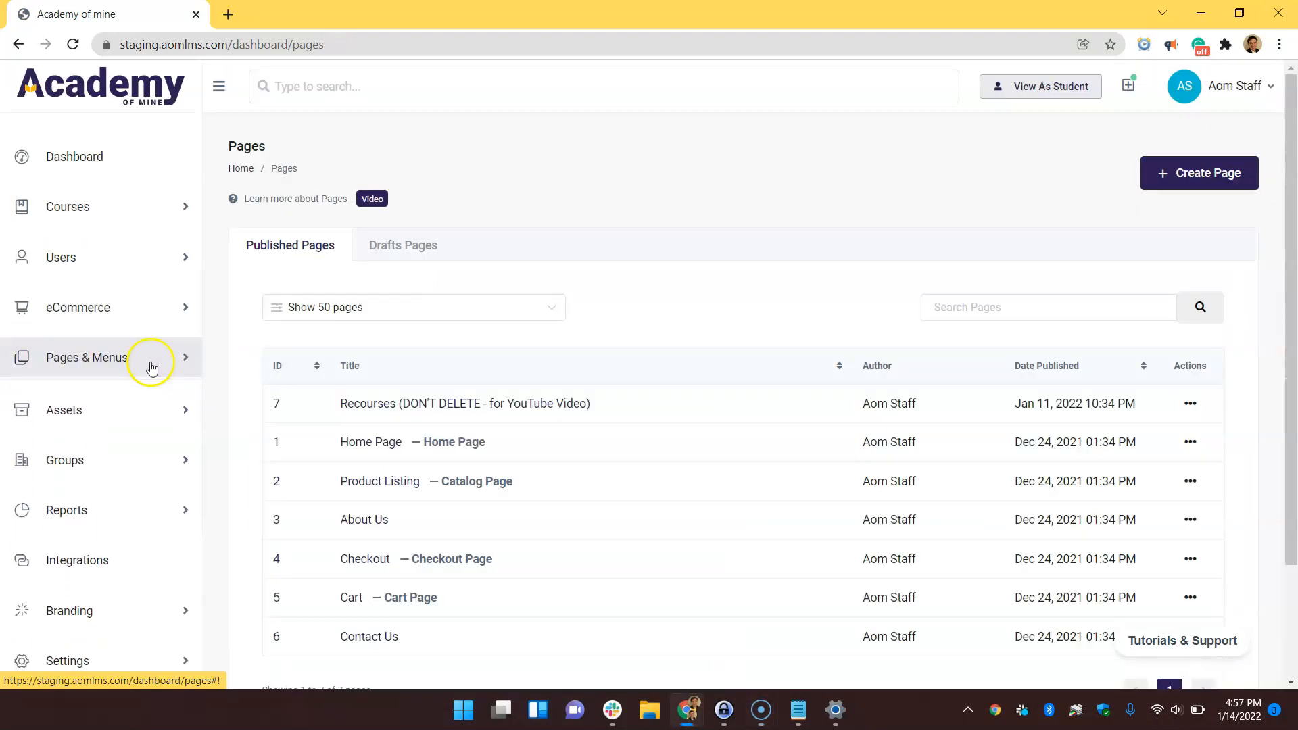
Step: Go to the site's menu management and choose Student Dashboard Sidebar as the menu location
{"action": "left_click", "coordinate": [150, 361]}
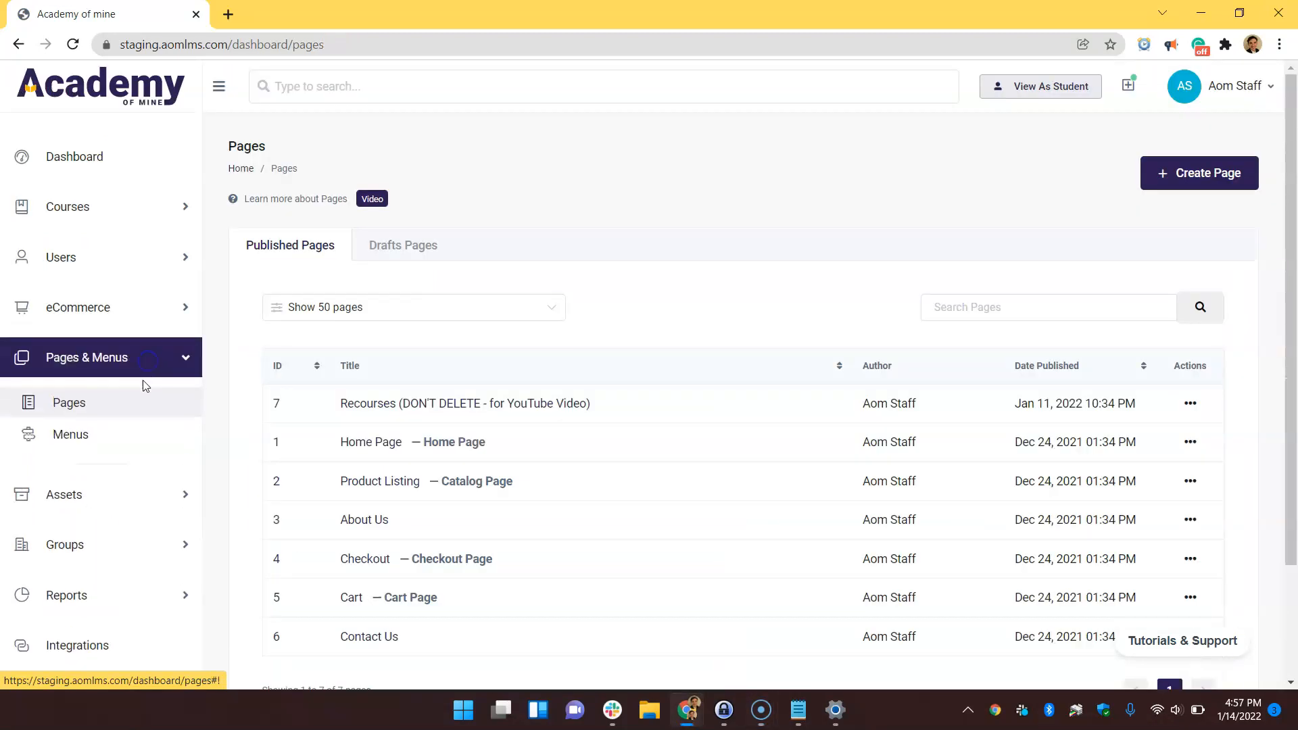
{"action": "left_click", "coordinate": [97, 434]}
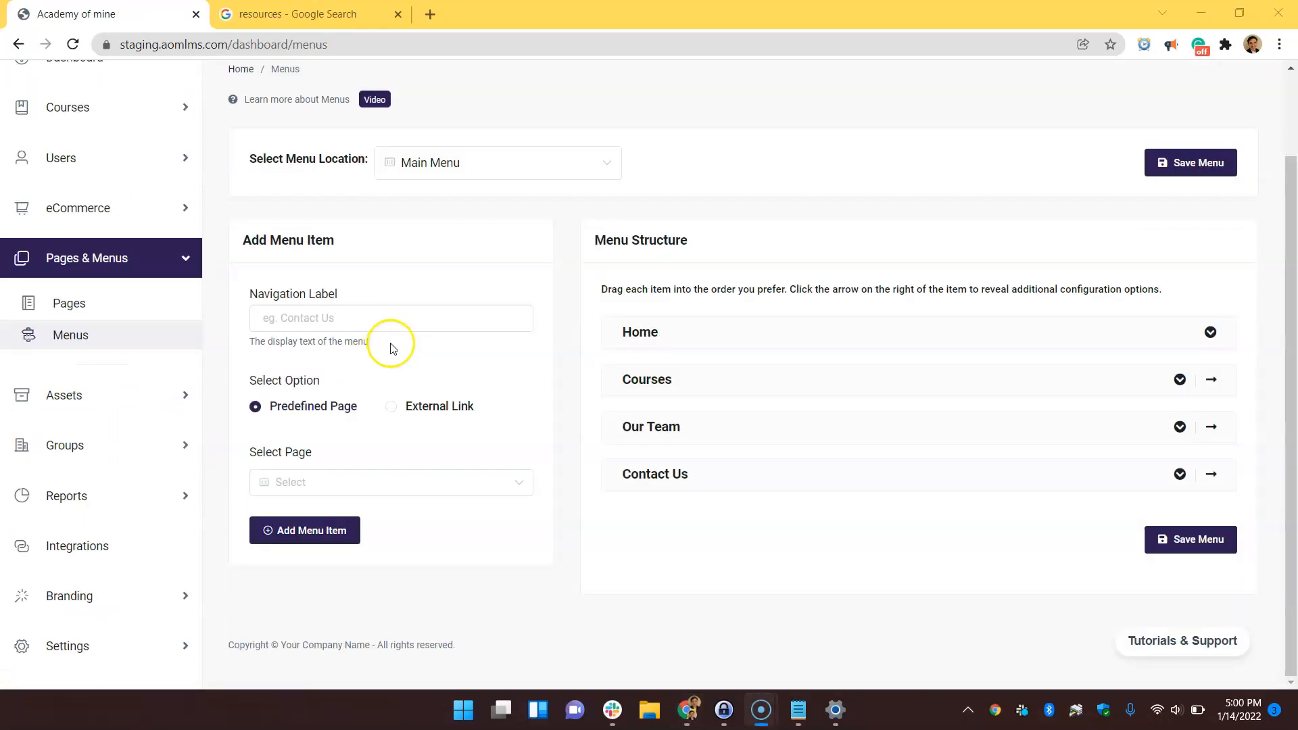
{"action": "left_click", "coordinate": [457, 169]}
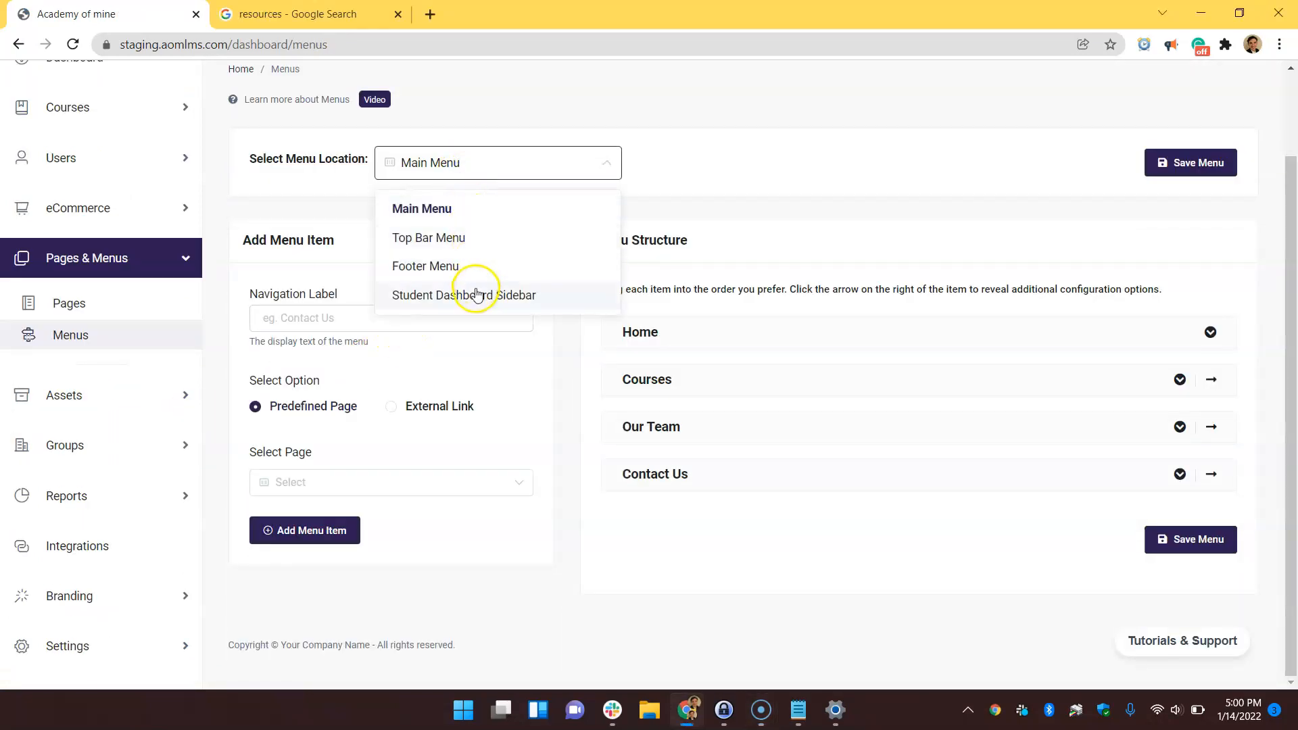
{"action": "left_click", "coordinate": [477, 295]}
Step: Label the new menu item "Extra Resources" and choose the solid check-circle icon as its sidebar icon
{"action": "left_click", "coordinate": [381, 322]}
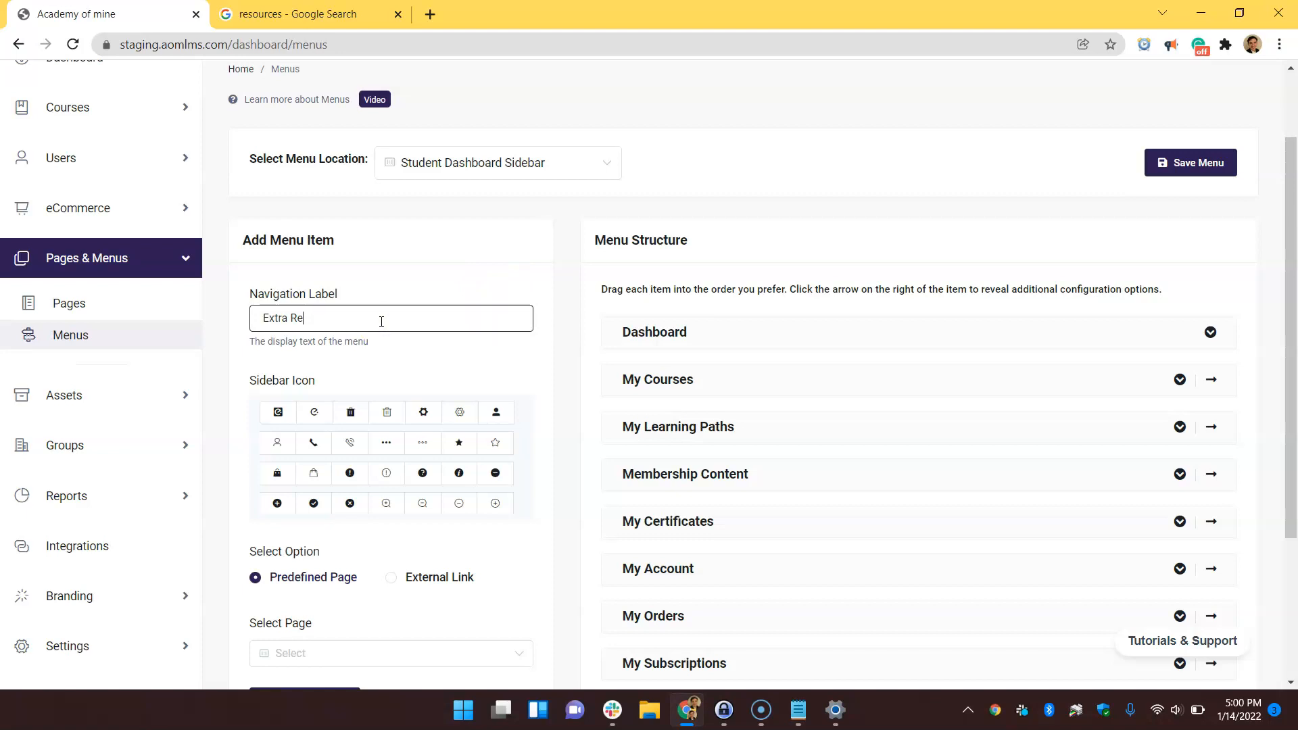
{"action": "left_click", "coordinate": [314, 506]}
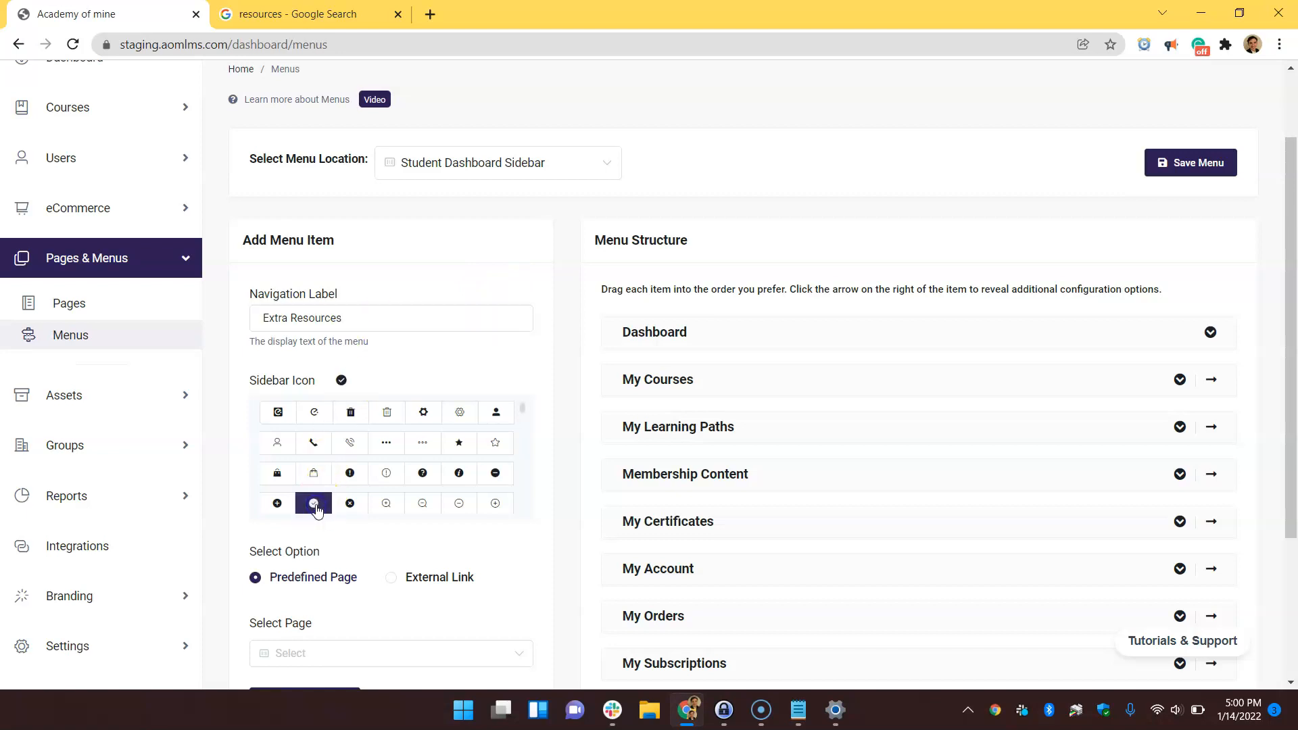
{"action": "scroll", "coordinate": [460, 444], "scroll_direction": "down", "scroll_amount": 5}
{"action": "scroll", "coordinate": [462, 446], "scroll_direction": "up", "scroll_amount": 4}
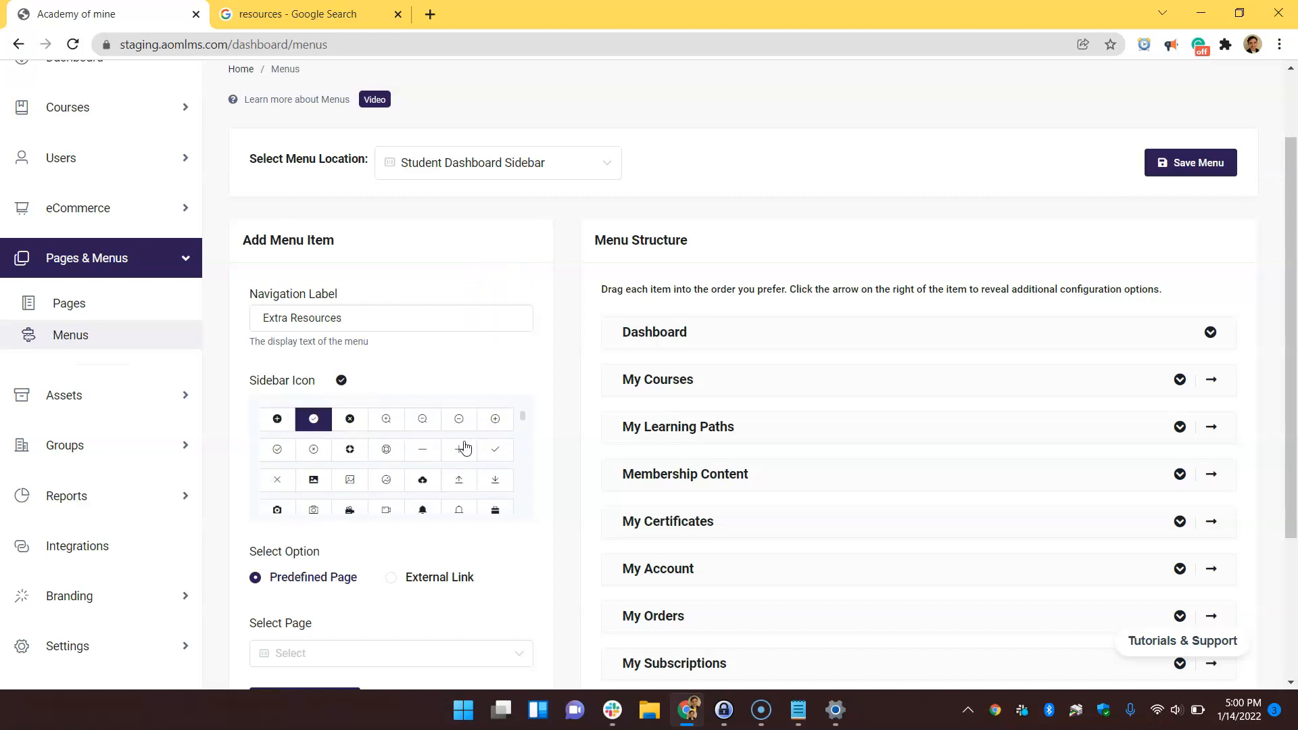
{"action": "scroll", "coordinate": [552, 447], "scroll_direction": "down", "scroll_amount": 3}
Step: Link the menu item to the predefined page "Recourses (DON'T DELETE - for YouTube Video)" and add it to the menu
{"action": "left_click", "coordinate": [340, 439]}
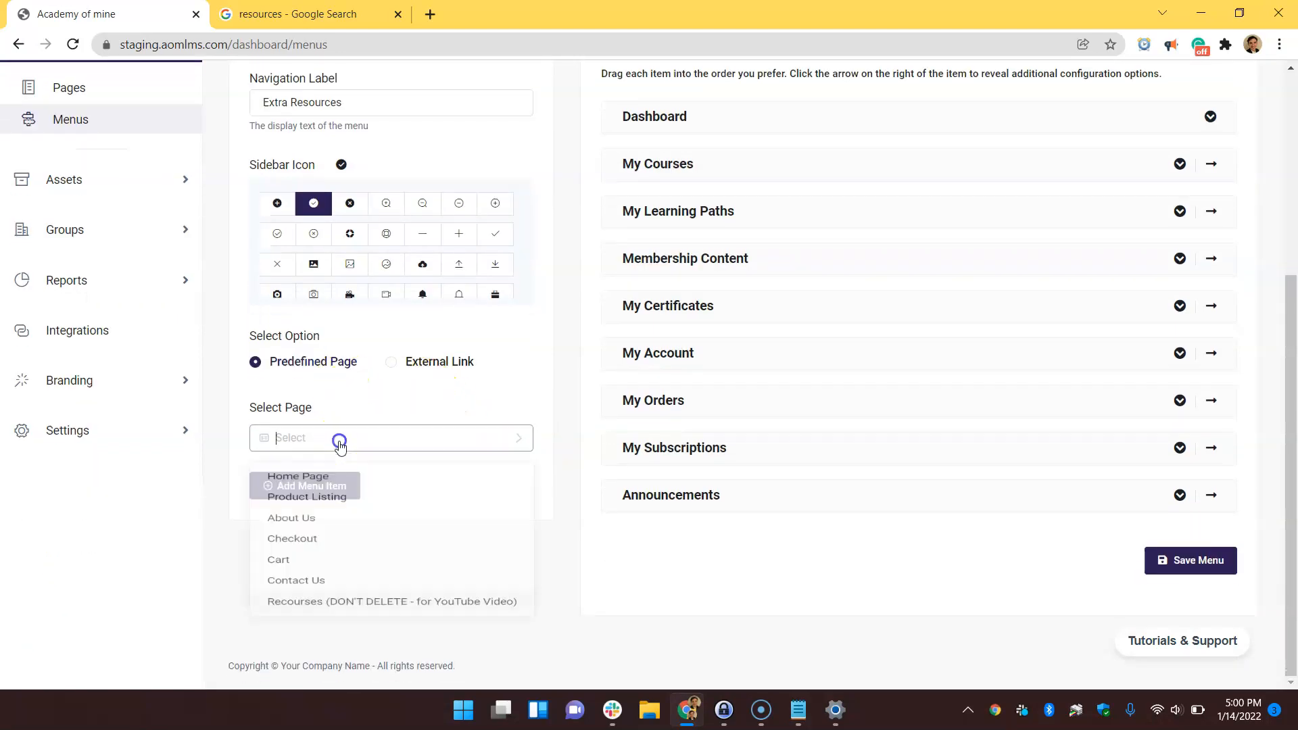
{"action": "left_click", "coordinate": [371, 654]}
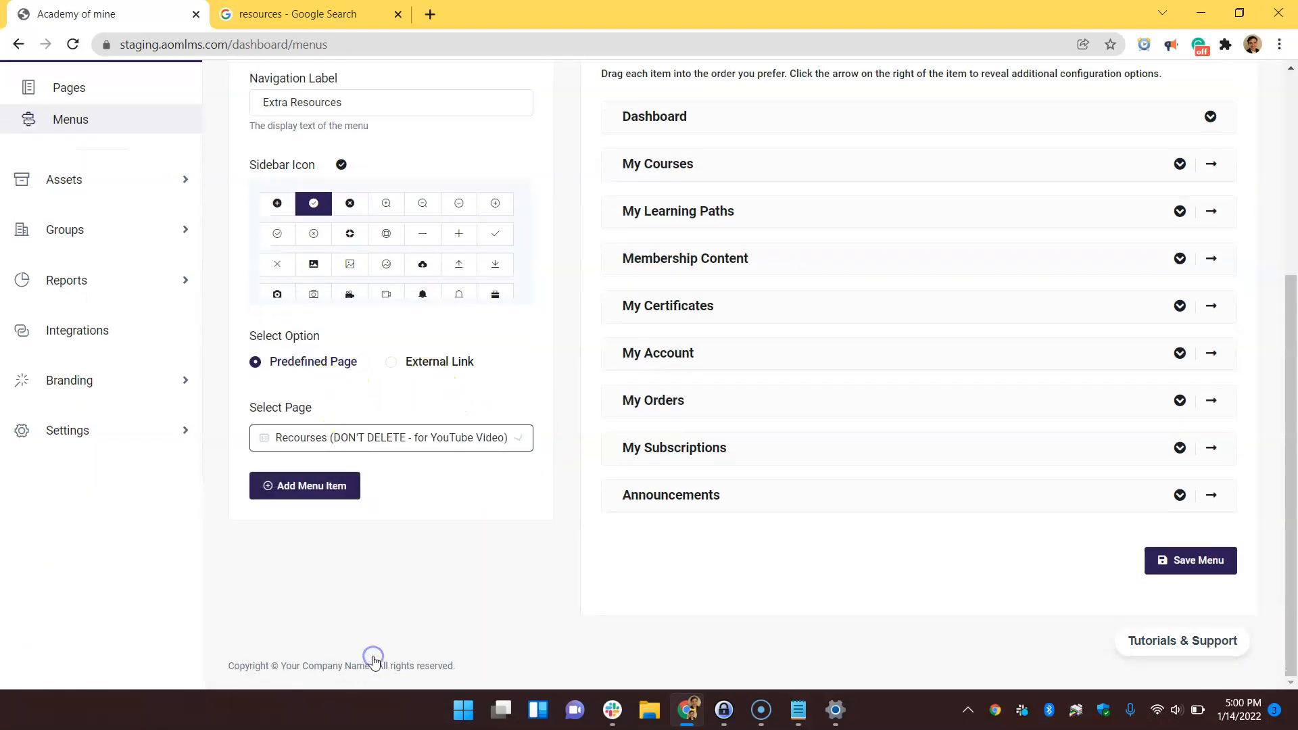
{"action": "scroll", "coordinate": [460, 578], "scroll_direction": "up", "scroll_amount": 1}
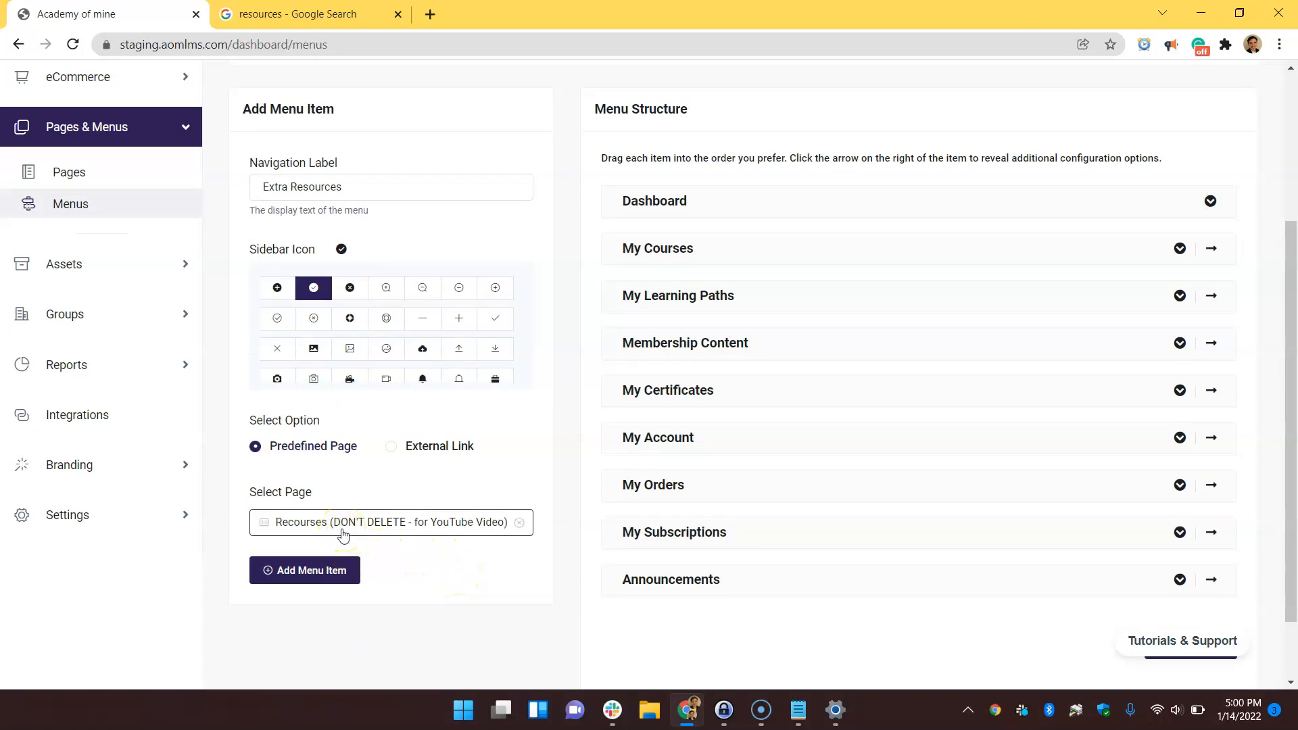
{"action": "scroll", "coordinate": [326, 534], "scroll_direction": "down", "scroll_amount": 1}
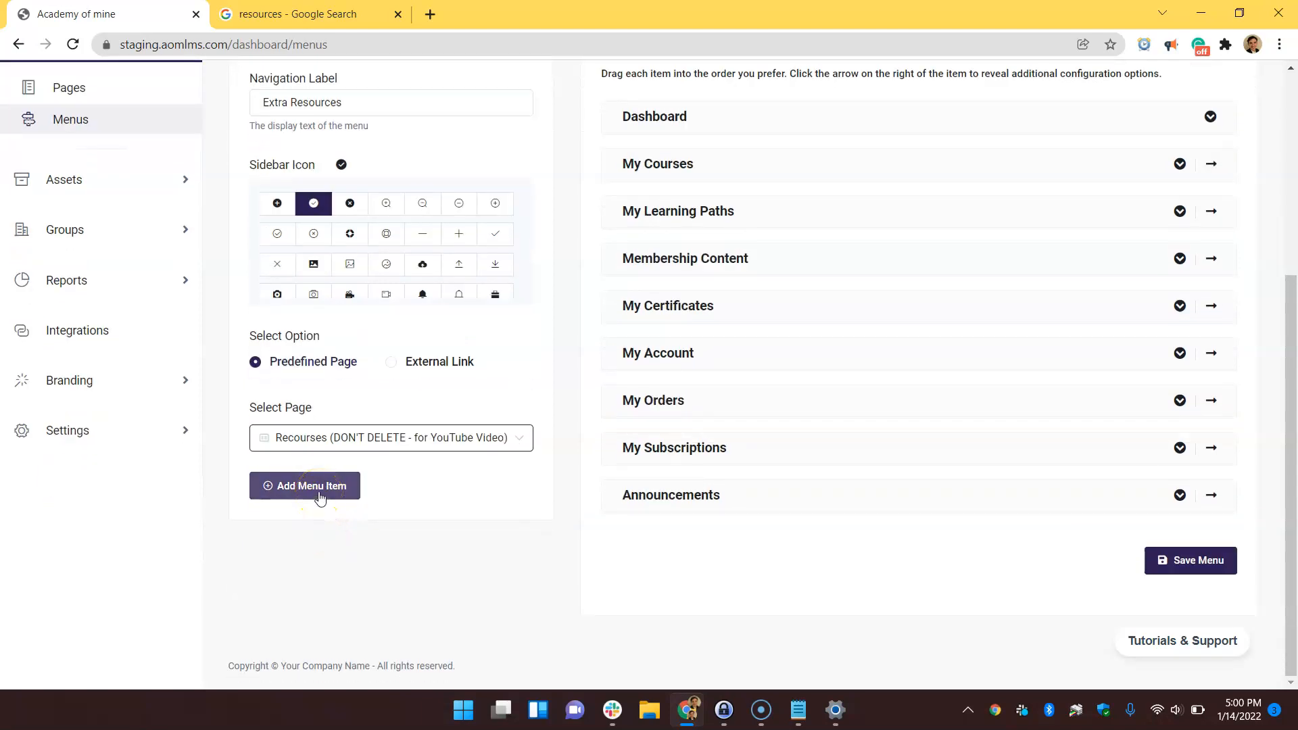
{"action": "left_click", "coordinate": [323, 571]}
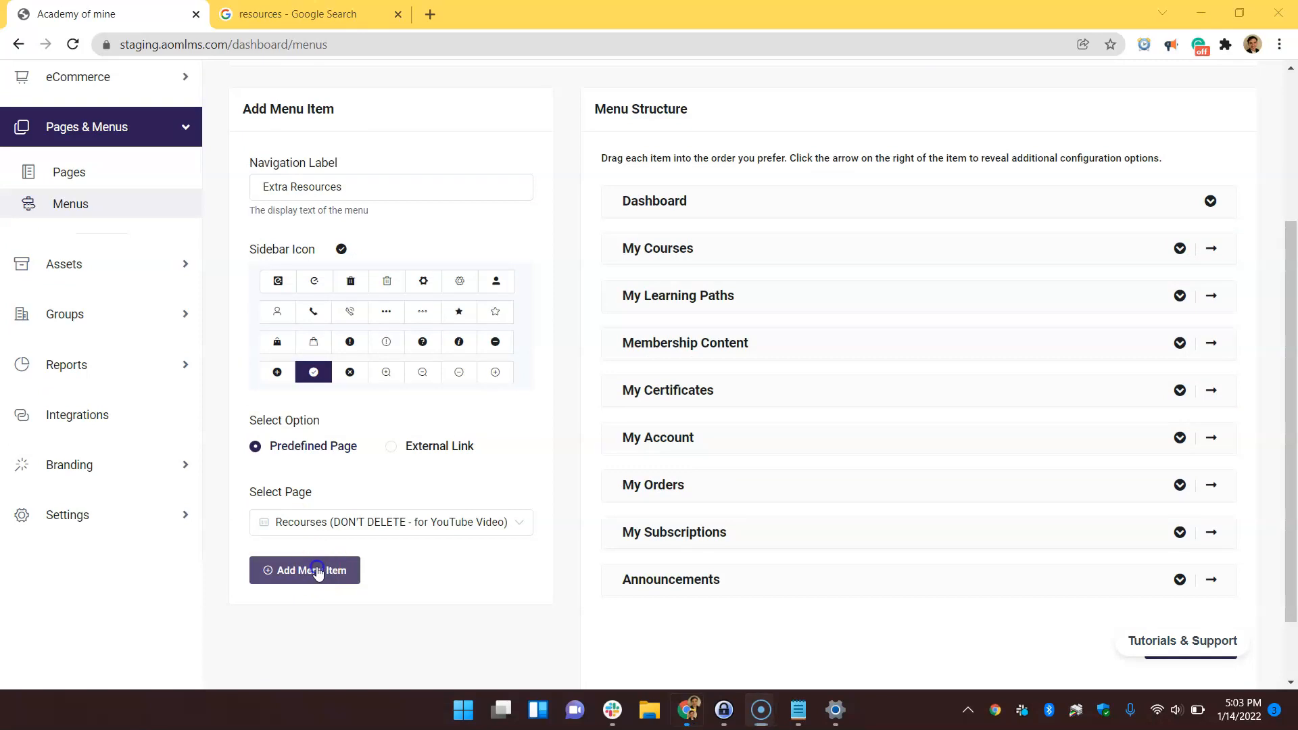
{"action": "left_click", "coordinate": [318, 571]}
Step: Try moving the Extra Resources item near the start of the menu structure, and return it to the end below Announcements
{"action": "scroll", "coordinate": [799, 548], "scroll_direction": "down", "scroll_amount": 2}
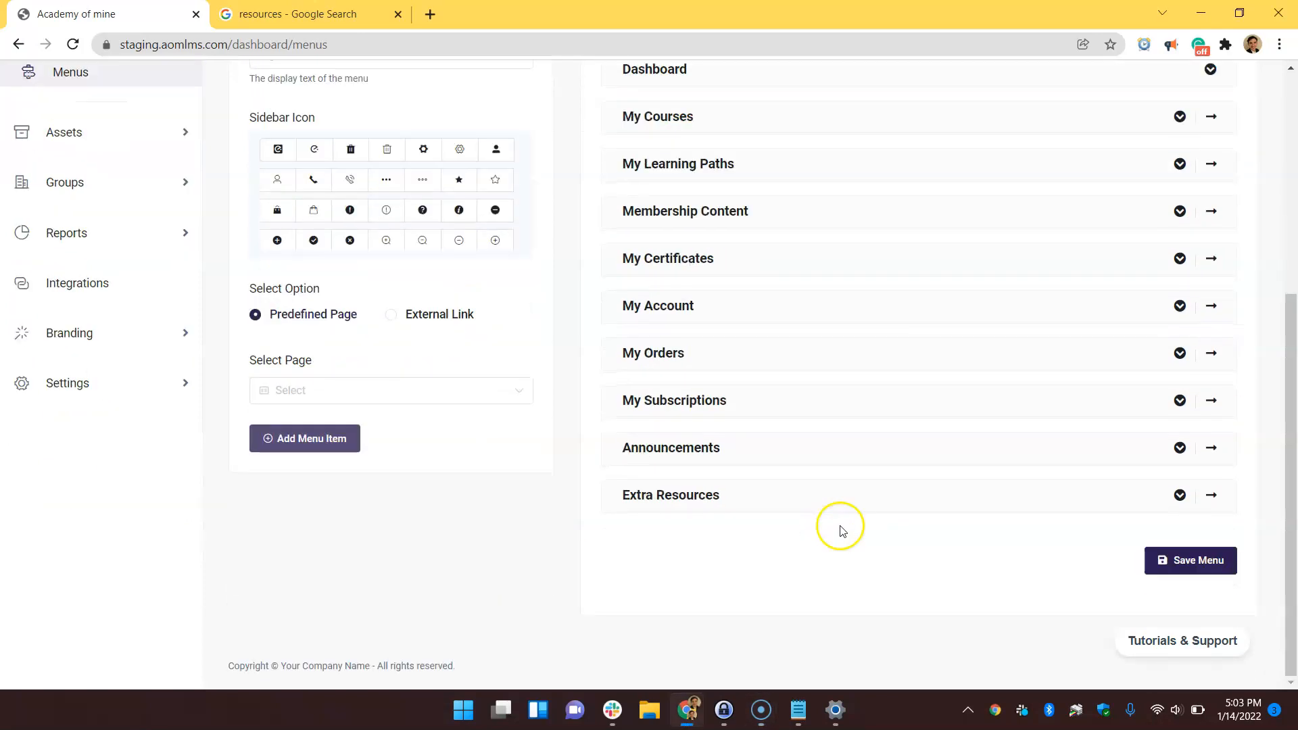
{"action": "left_click_drag", "start_coordinate": [672, 497], "coordinate": [690, 88]}
{"action": "scroll", "coordinate": [693, 135], "scroll_direction": "up", "scroll_amount": 2}
{"action": "left_click_drag", "start_coordinate": [680, 234], "coordinate": [684, 519]}
{"action": "scroll", "coordinate": [698, 594], "scroll_direction": "down", "scroll_amount": 2}
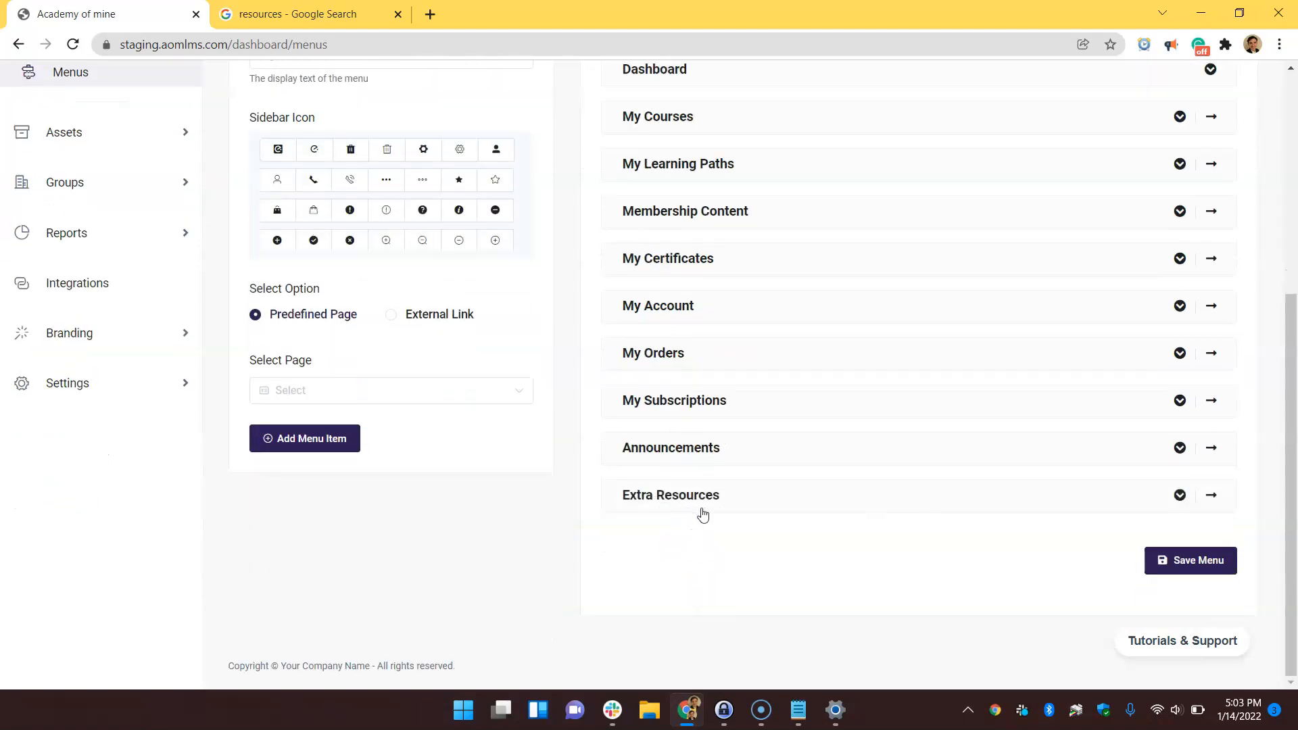
Step: Save the Student Dashboard Sidebar menu with Extra Resources as its last item
{"action": "scroll", "coordinate": [703, 515], "scroll_direction": "up", "scroll_amount": 1}
{"action": "left_click", "coordinate": [706, 575]}
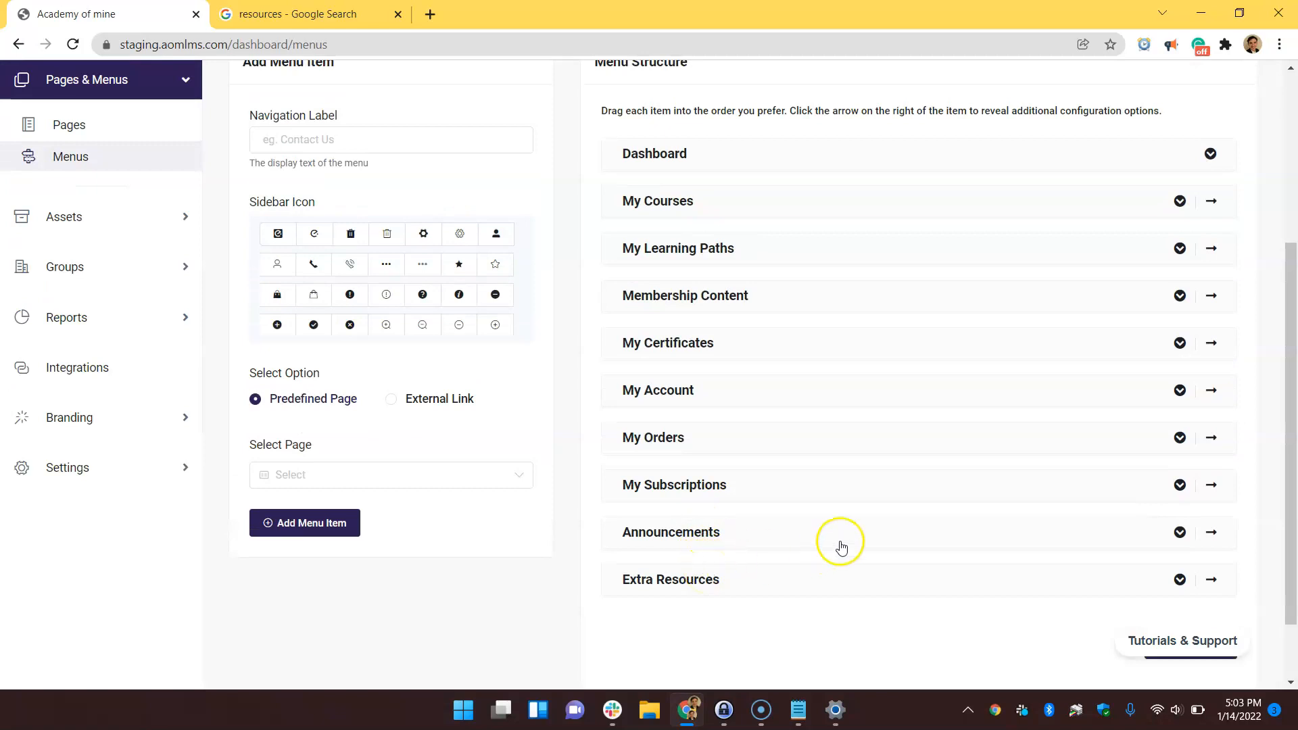
{"action": "scroll", "coordinate": [840, 546], "scroll_direction": "down", "scroll_amount": 1}
{"action": "left_click", "coordinate": [1184, 565]}
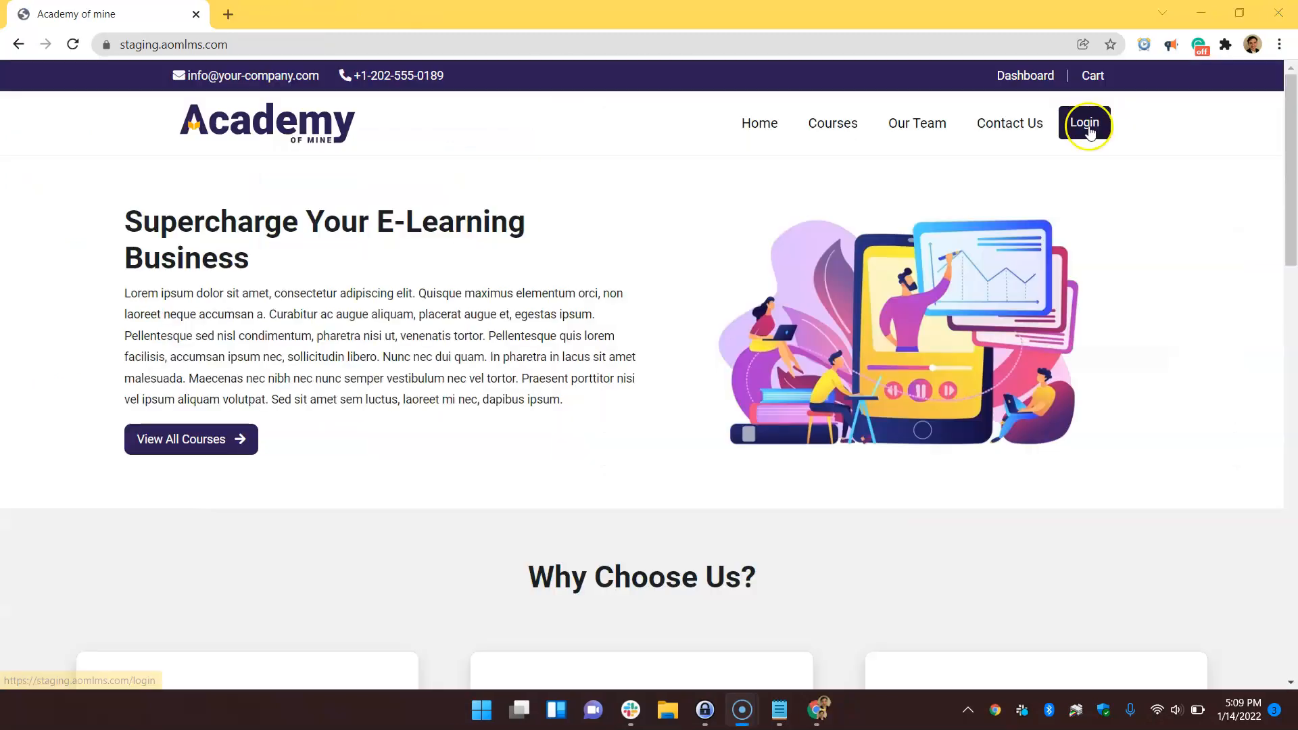
Step: Log in to the site from its home page with the student's email address and account password
{"action": "left_click", "coordinate": [1088, 131]}
{"action": "left_click", "coordinate": [480, 348]}
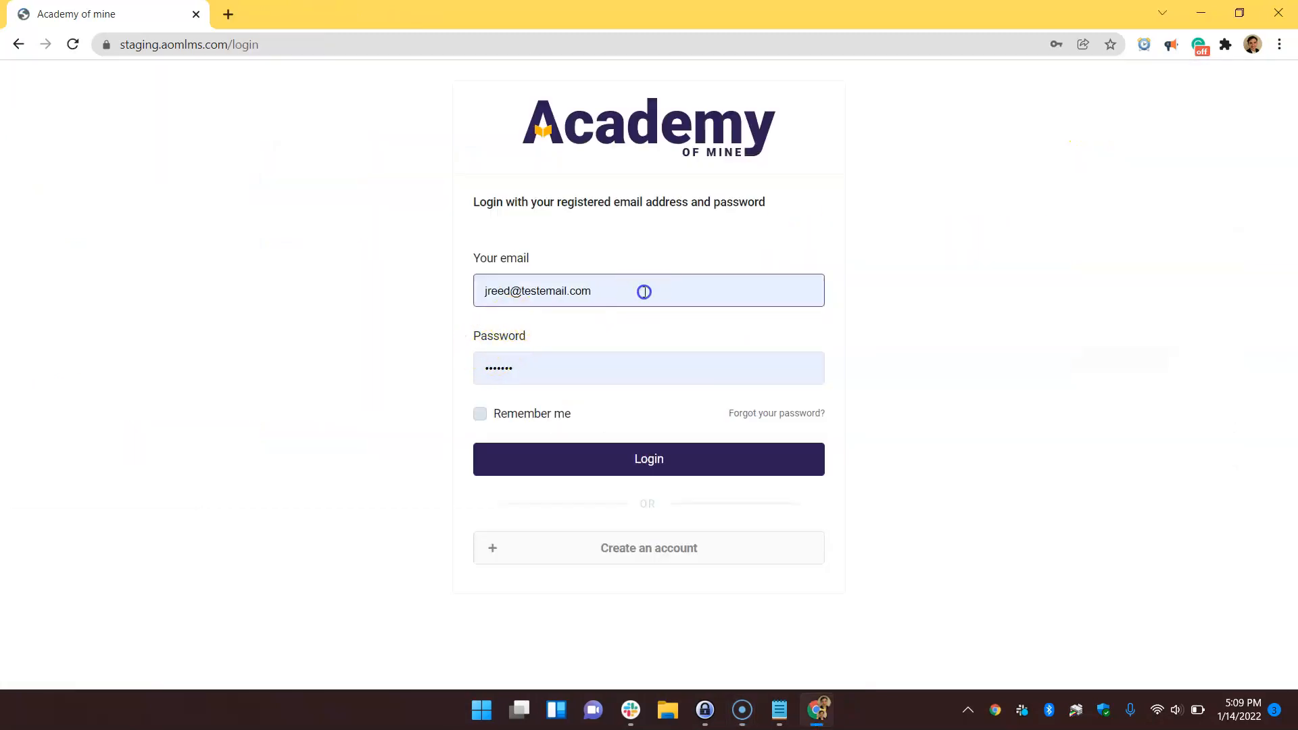
{"action": "left_click_drag", "start_coordinate": [644, 292], "coordinate": [455, 292]}
{"action": "key", "text": "ctrl+v"}
{"action": "left_click", "coordinate": [417, 312]}
{"action": "left_click_drag", "start_coordinate": [539, 368], "coordinate": [409, 371]}
{"action": "type", "text": "••••"}
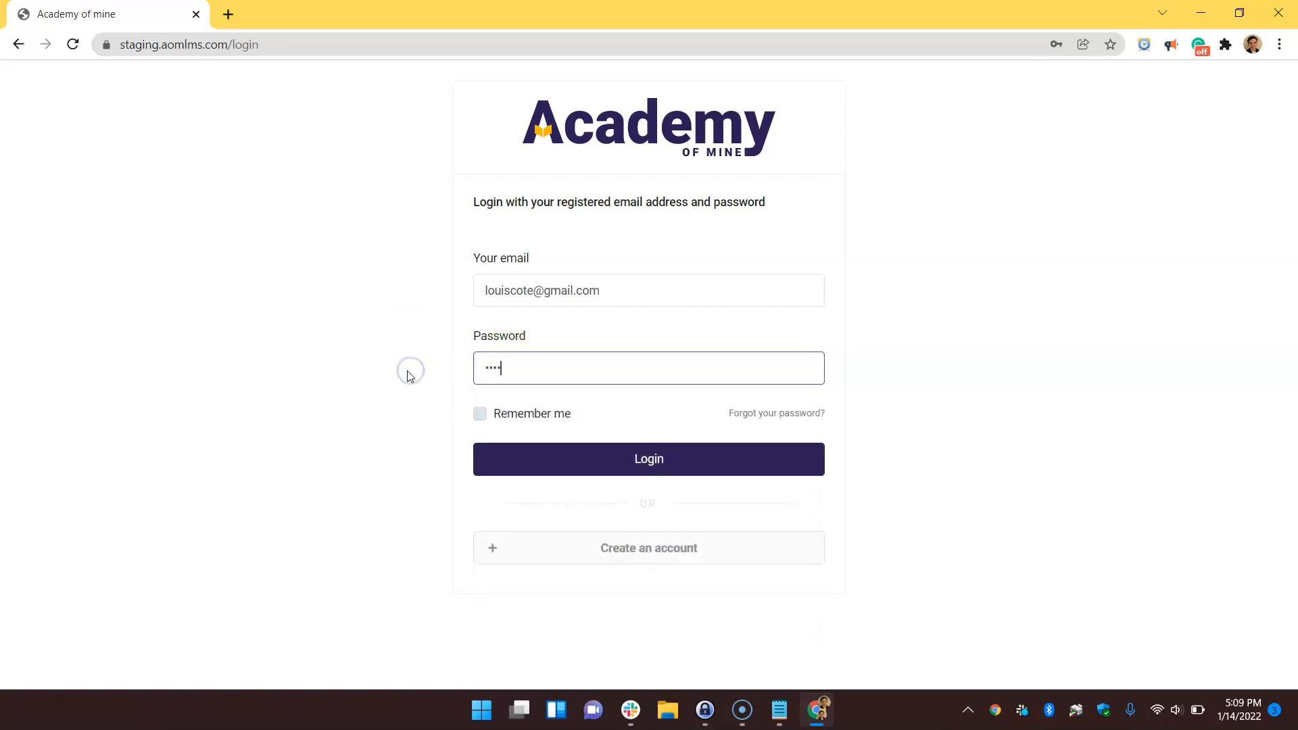
{"action": "left_click", "coordinate": [617, 457]}
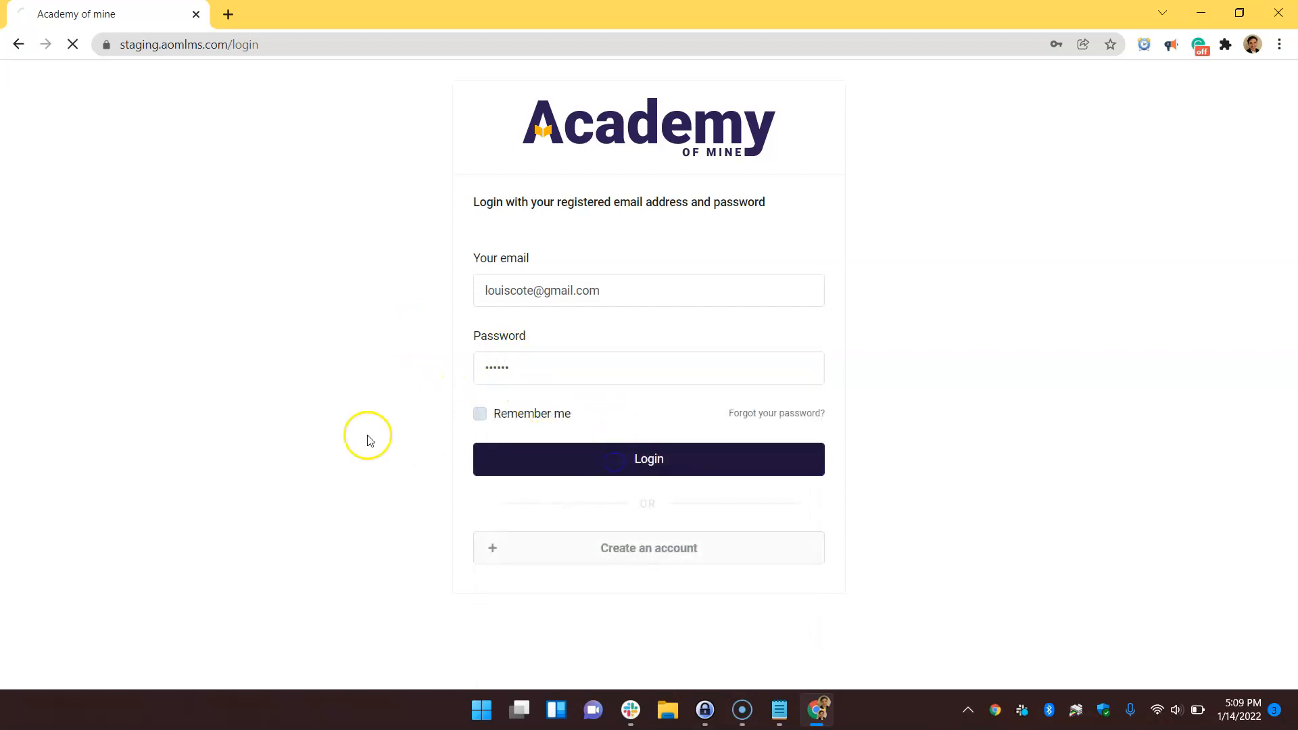
Step: Decline saving the password, open Extra Resources from the student dashboard sidebar, and look over the resource center page
{"action": "scroll", "coordinate": [122, 432], "scroll_direction": "down", "scroll_amount": 3}
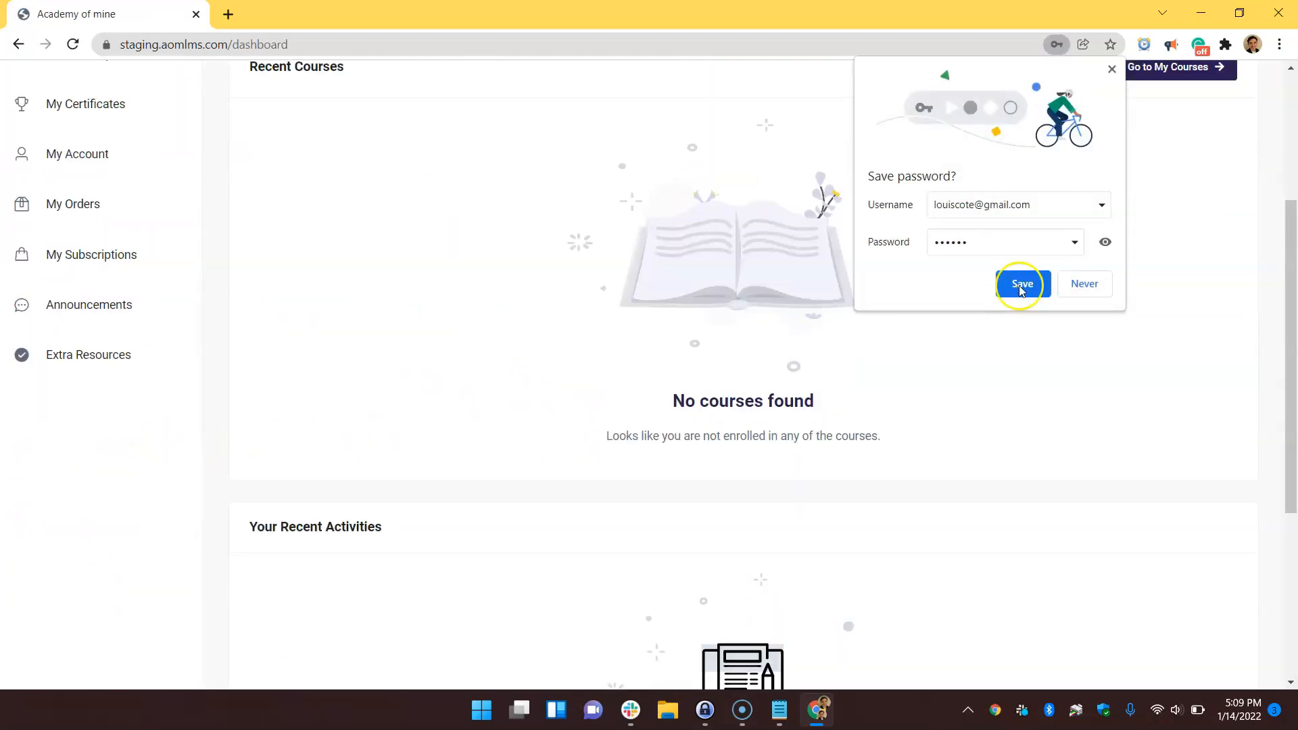
{"action": "left_click", "coordinate": [1075, 285]}
{"action": "left_click", "coordinate": [110, 364]}
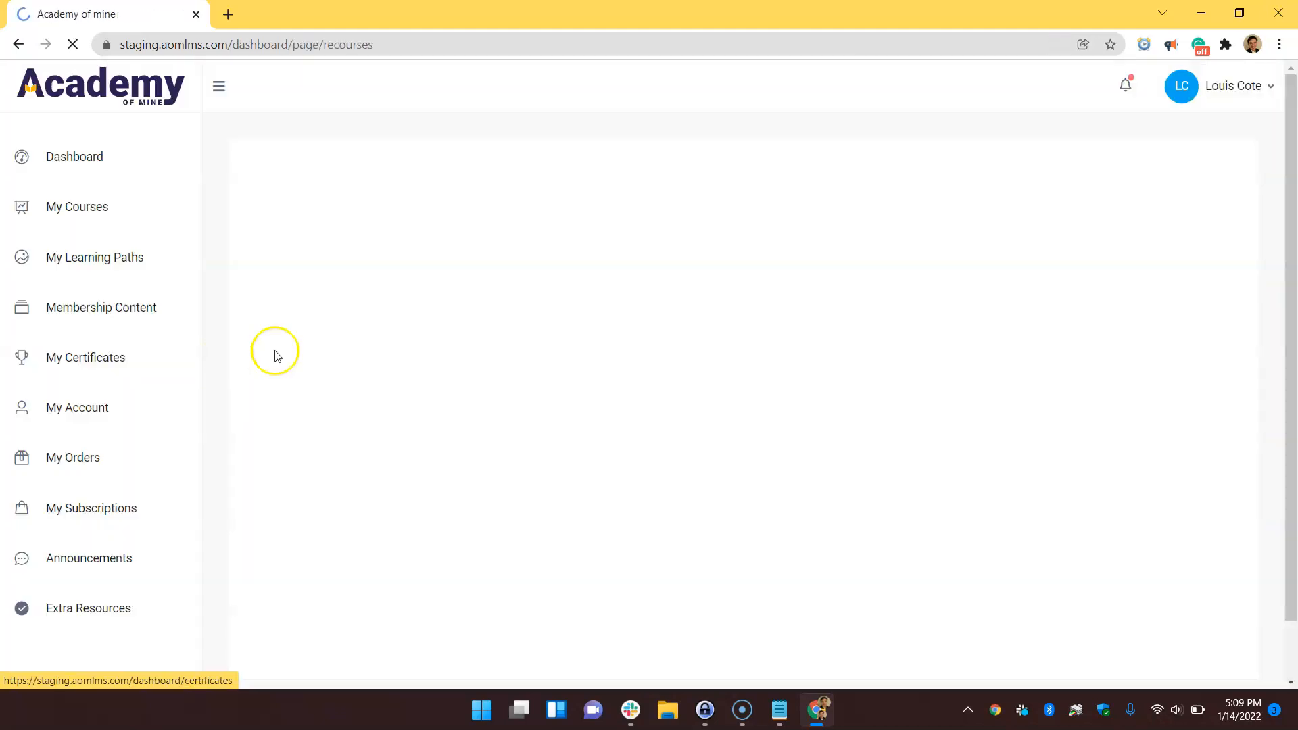
{"action": "scroll", "coordinate": [579, 328], "scroll_direction": "down", "scroll_amount": 3}
{"action": "scroll", "coordinate": [80, 642], "scroll_direction": "up", "scroll_amount": 3}
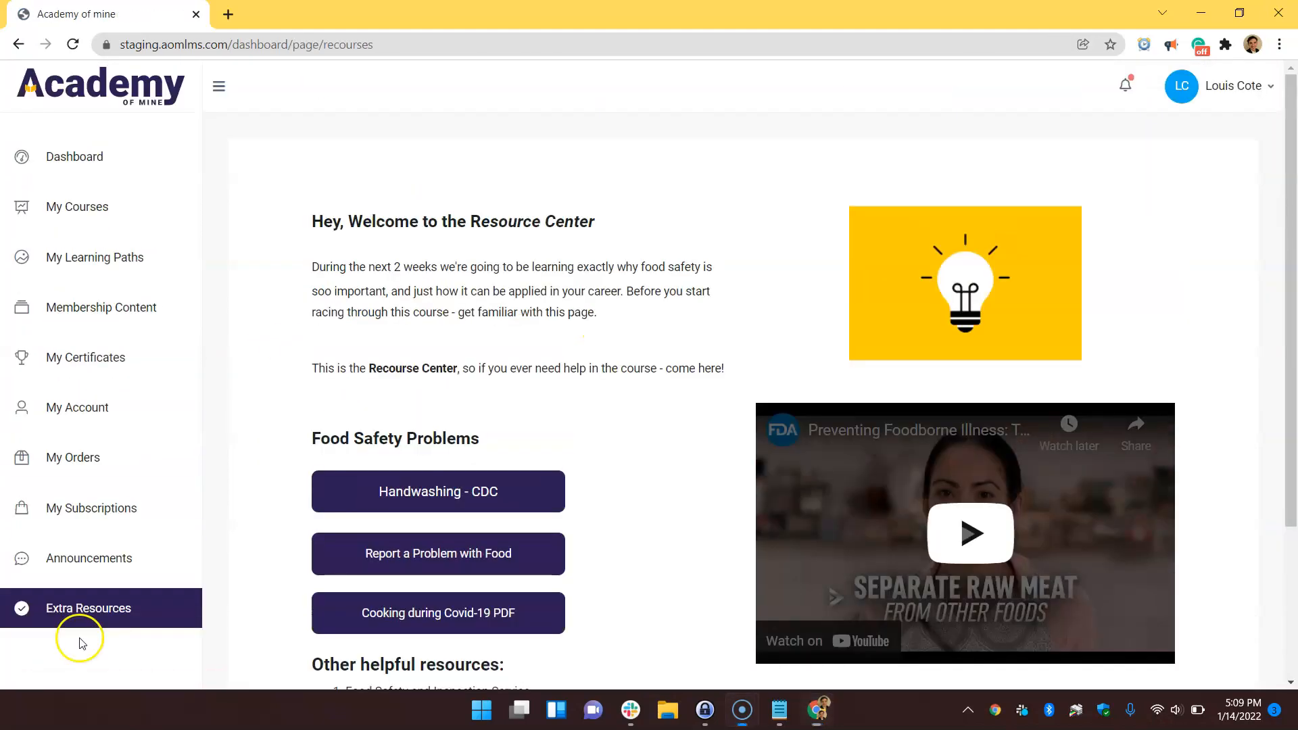